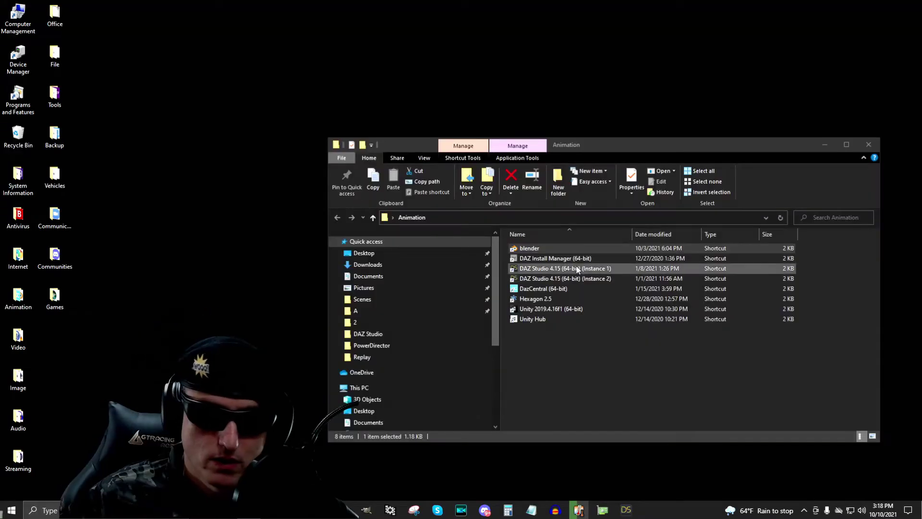
Launch Blender from the Animation folder and dismiss its splash screen.
left_click(557, 249)
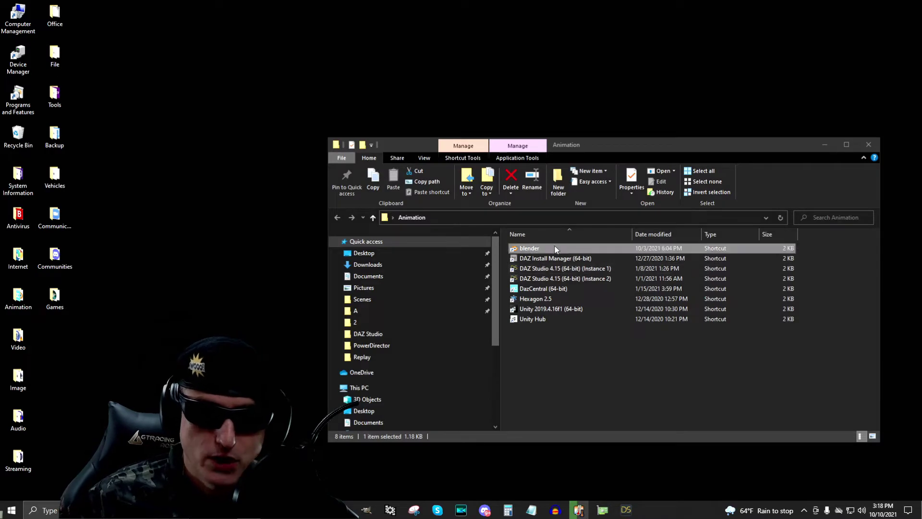
double_click(559, 249)
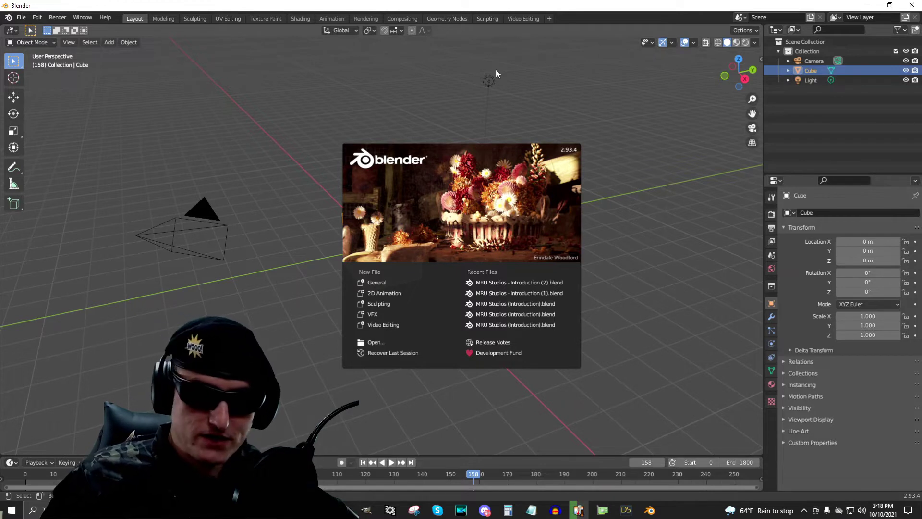
left_click(550, 108)
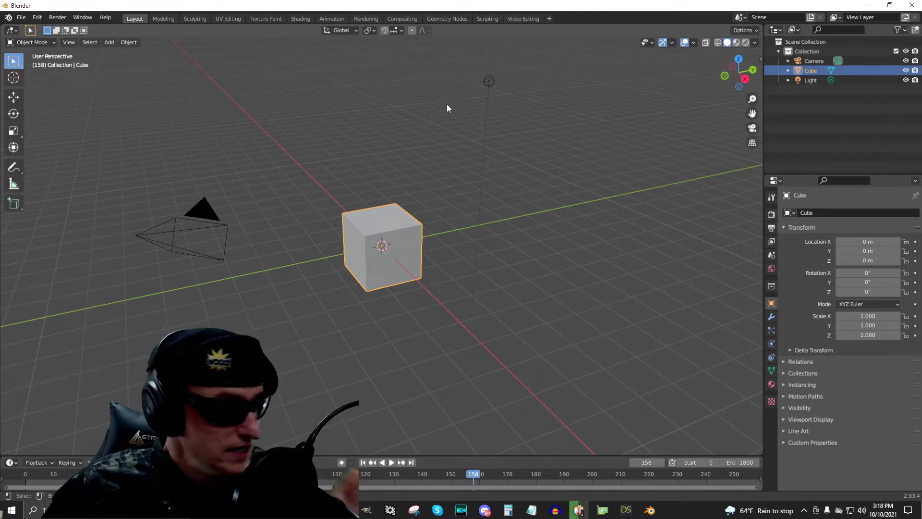
Delete the default camera, cube and light from the scene.
left_click(206, 231)
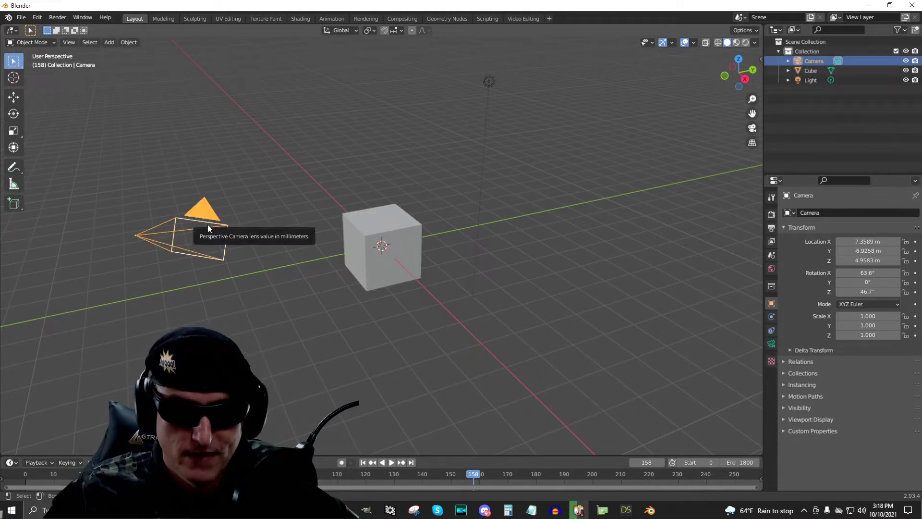
key("Delete")
left_click(387, 222)
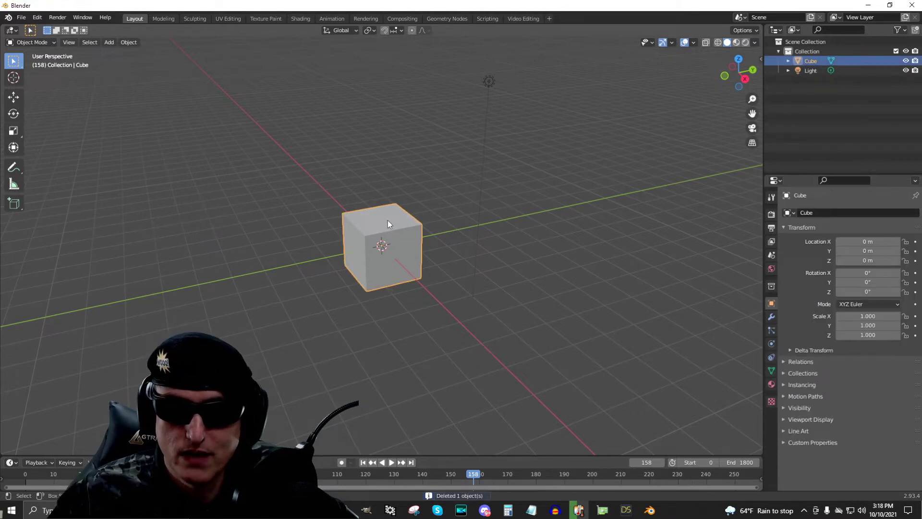
key("Delete")
left_click(489, 82)
key("Delete")
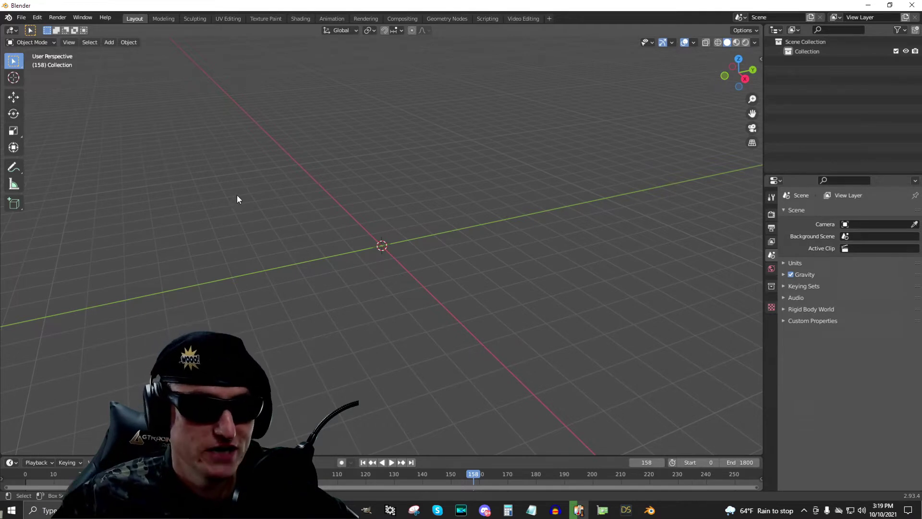
Add a text object to the empty scene and show its text data properties.
key("shift+a")
mouse_move(237, 195)
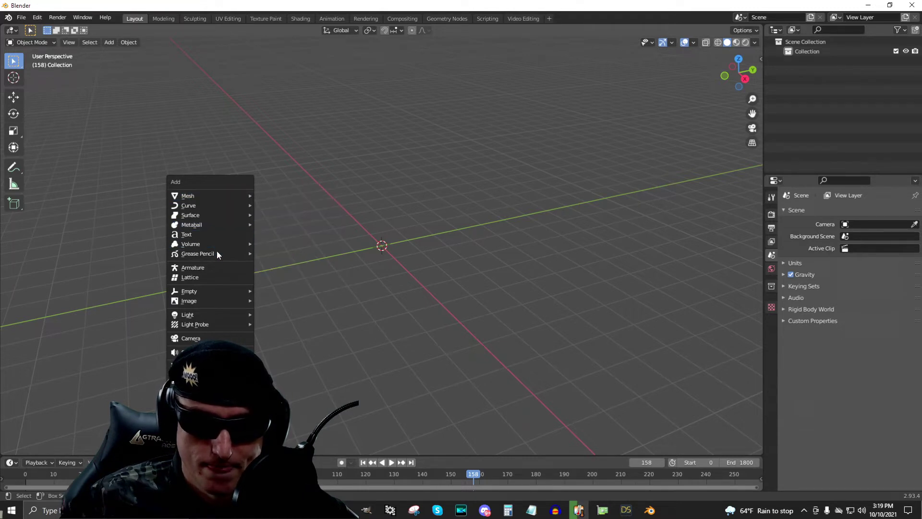
left_click(197, 235)
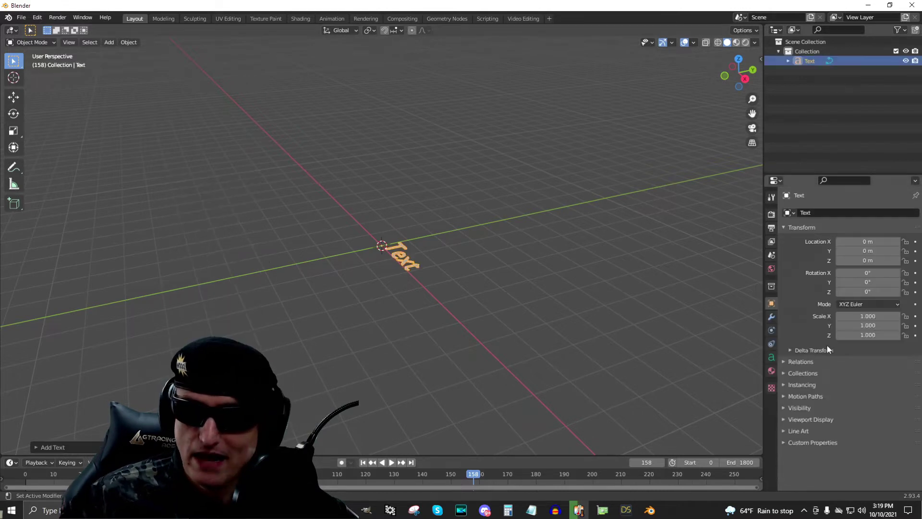
left_click(772, 358)
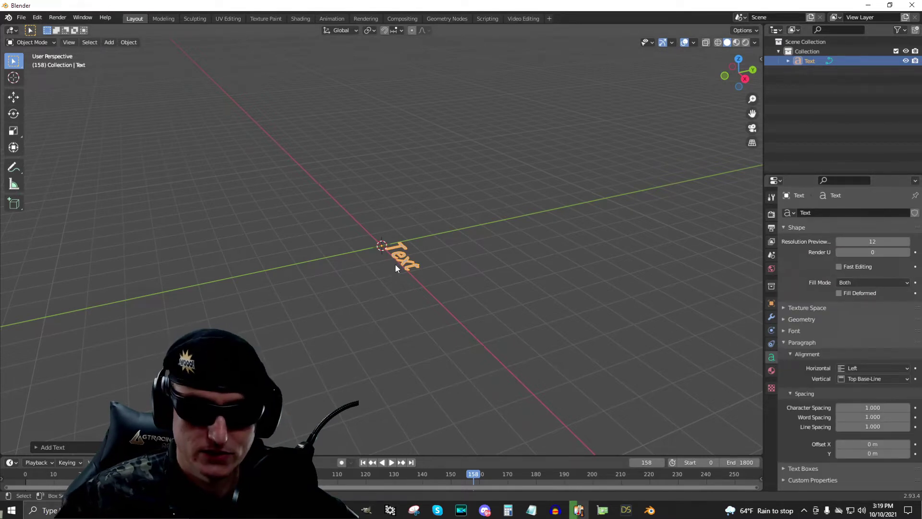
Rotate the text object 90° about the global X axis so it stands upright.
scroll(422, 253, "up", 2)
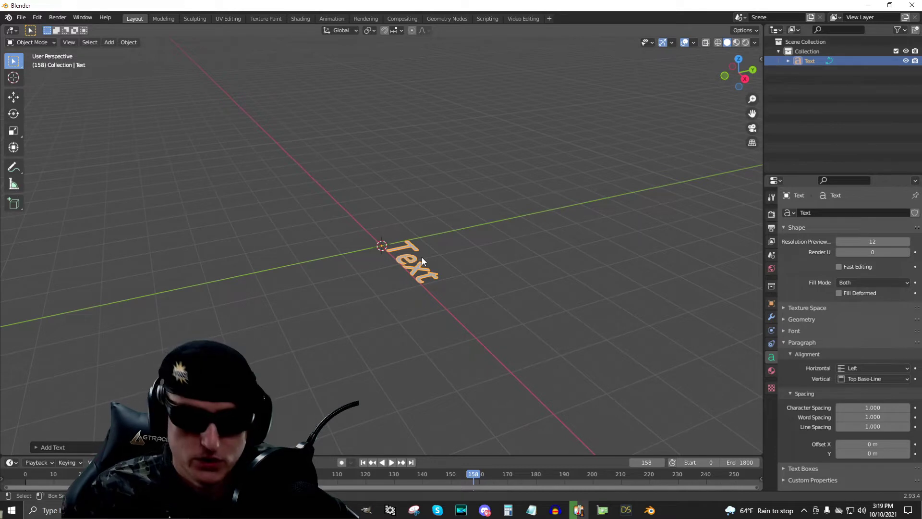
key("r")
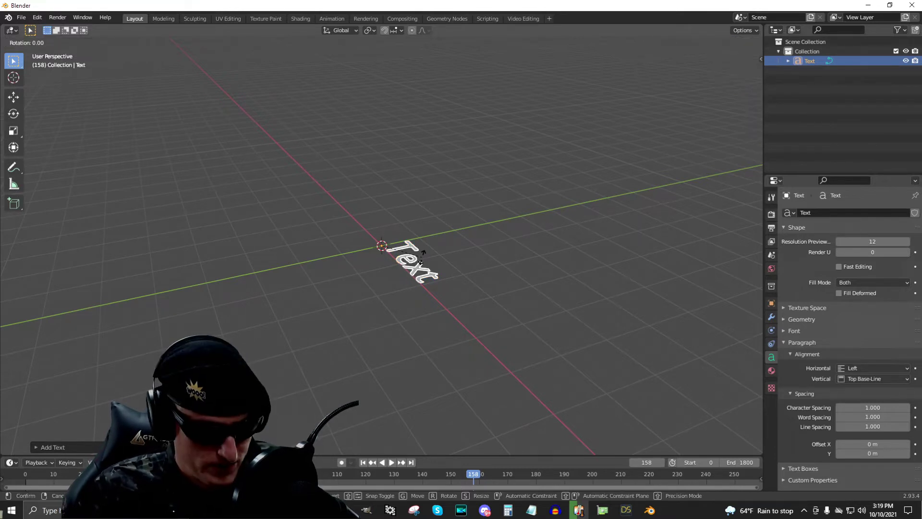
key("x")
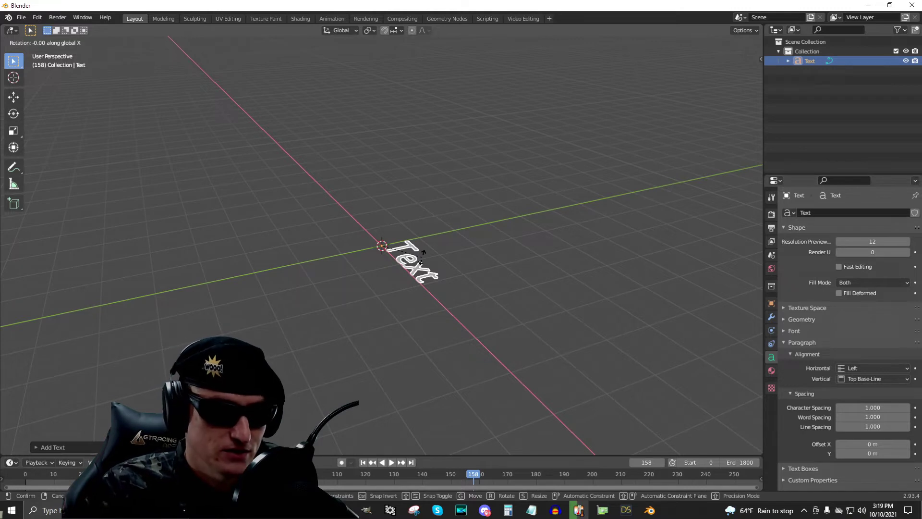
type("90")
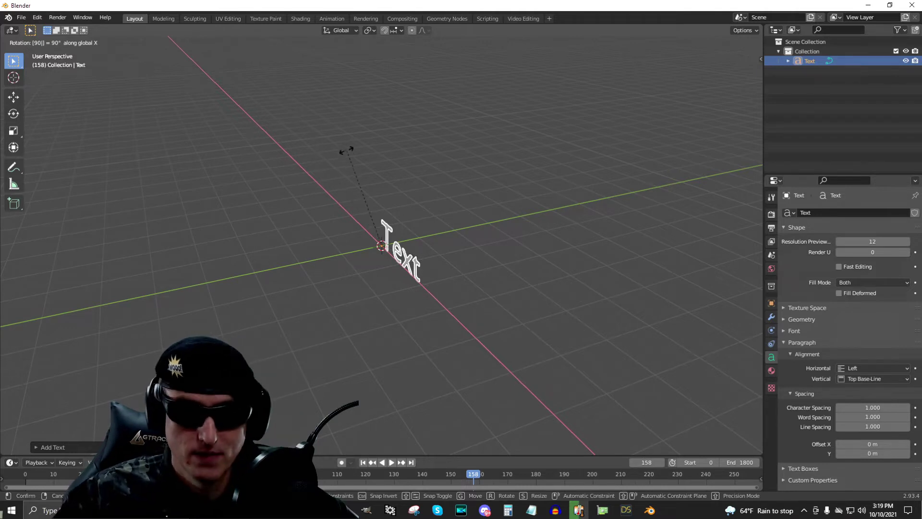
key("Return")
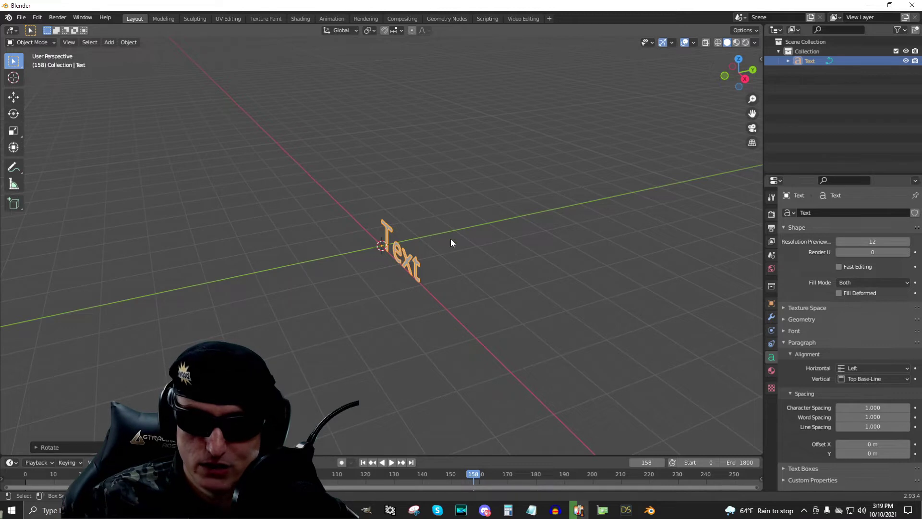
left_click_drag(467, 251, 503, 239)
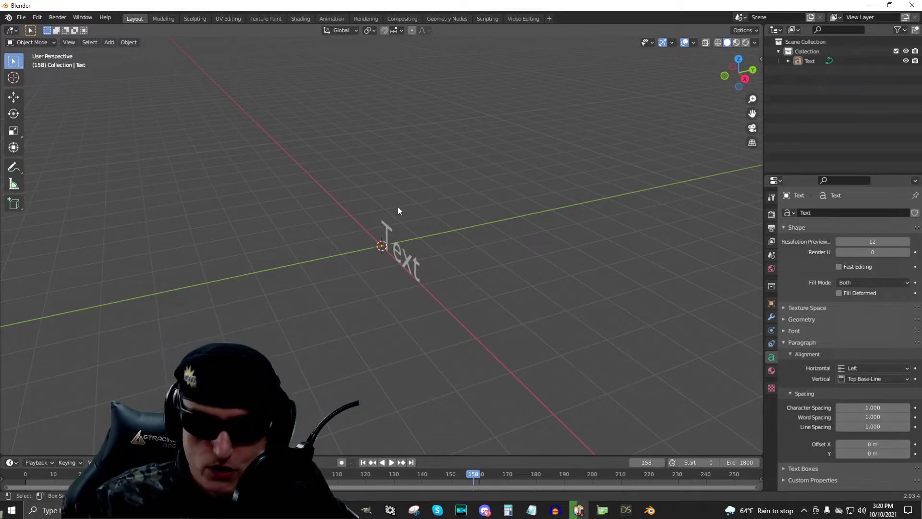
Put the text object into Edit Mode and delete all letters of its placeholder word.
middle_click_drag(414, 186, 451, 175)
left_click_drag(752, 113, 678, 124)
left_click_drag(752, 98, 753, 100)
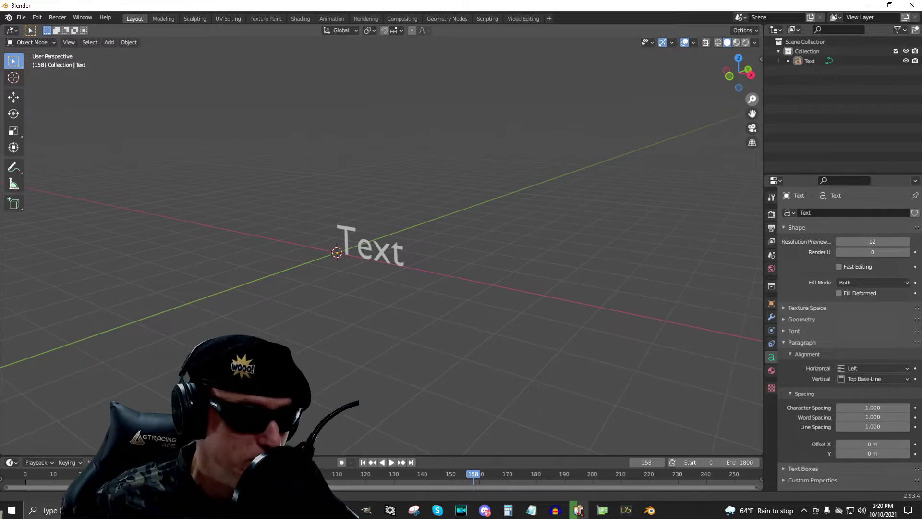
left_click_drag(752, 99, 753, 131)
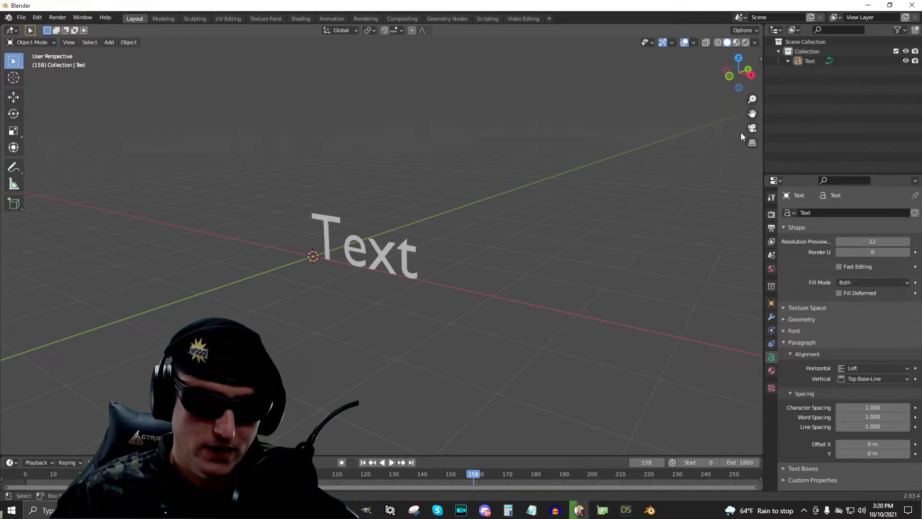
left_click(405, 253)
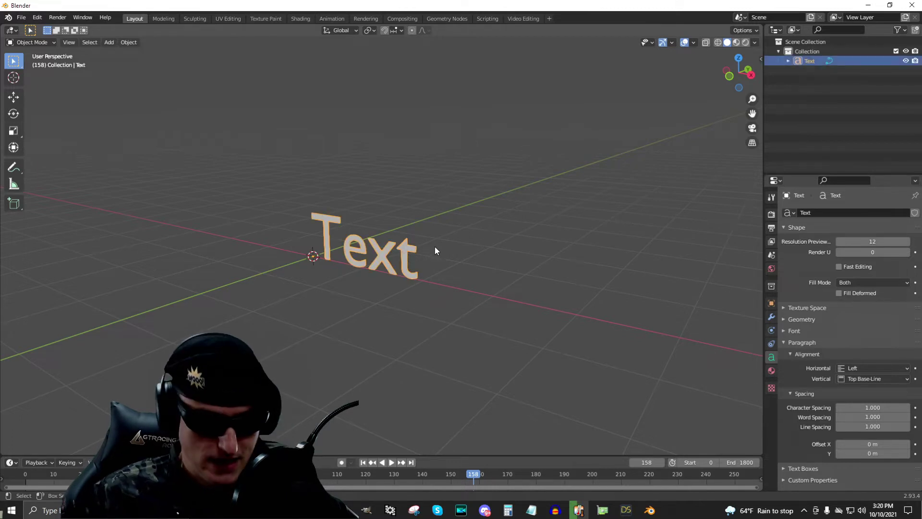
key("Tab")
key("Tab")
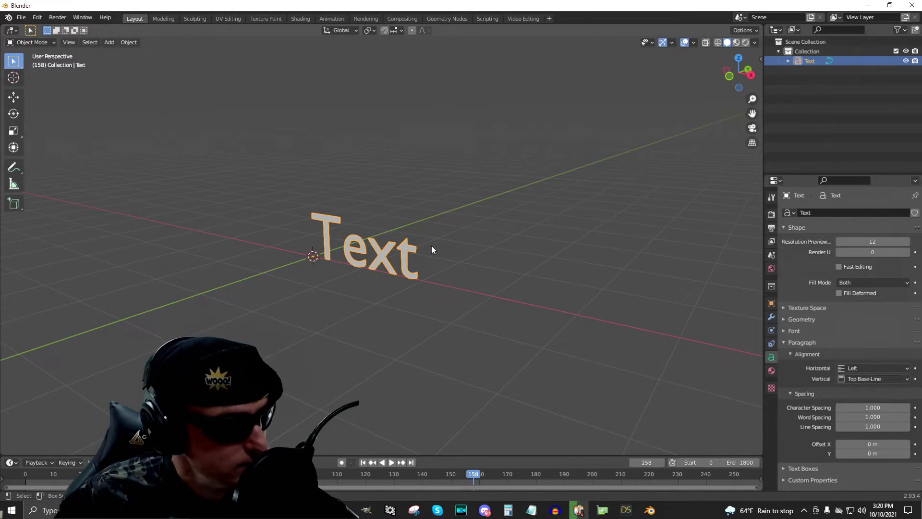
key("Tab")
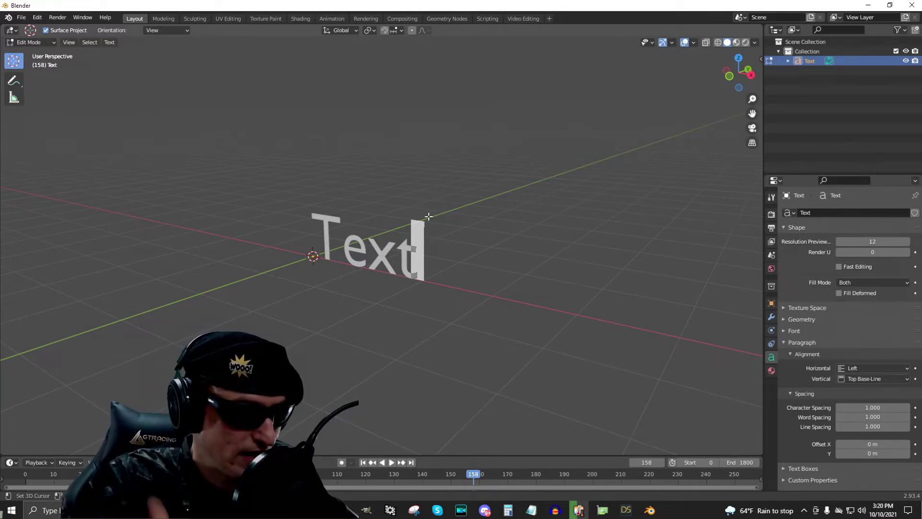
key("BackSpace")
key("BackSpace")
key("BackSpace")
key("BackSpace")
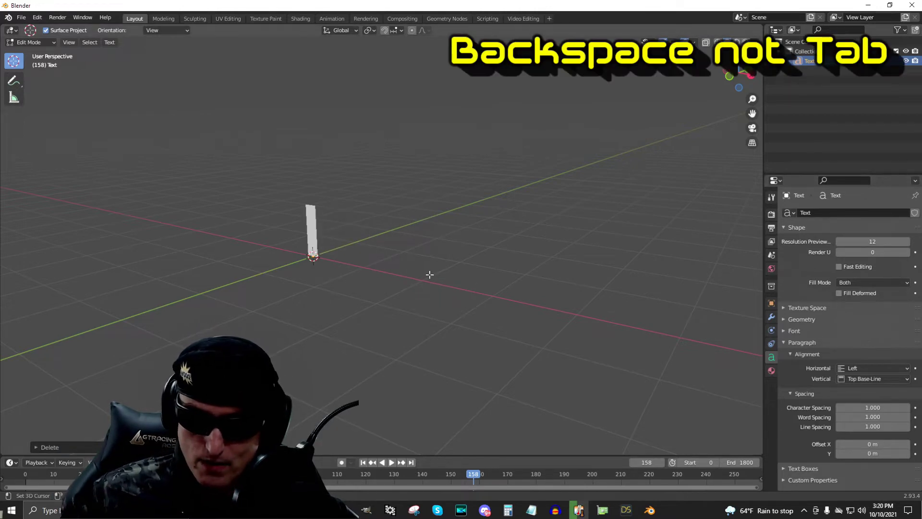
Enter "MRU STUDIO" as the content of the text object.
type("MR")
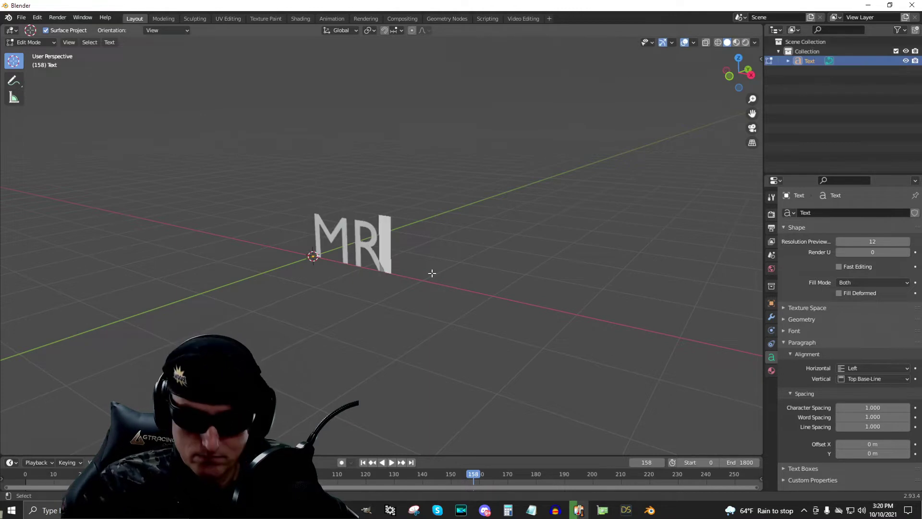
type("U ST")
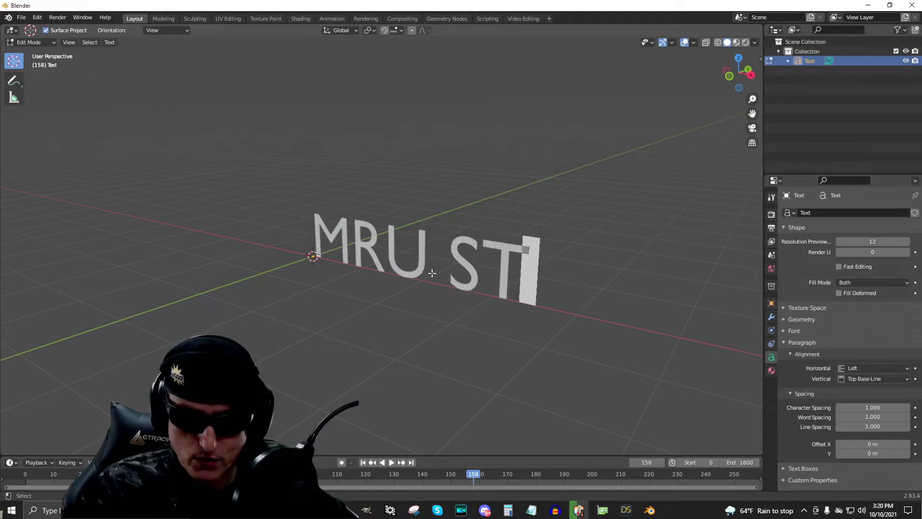
type("UDIO")
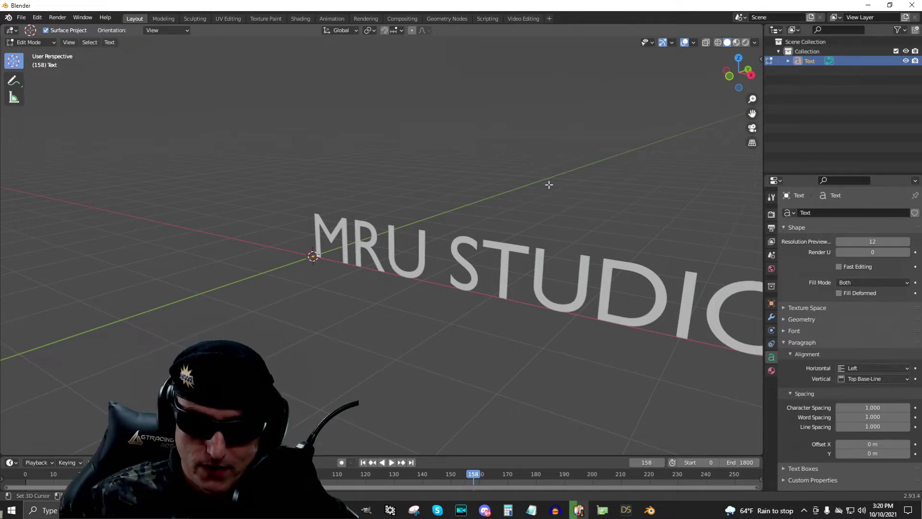
Open the file browser for loading the text object's regular font.
middle_click_drag(560, 192, 601, 191)
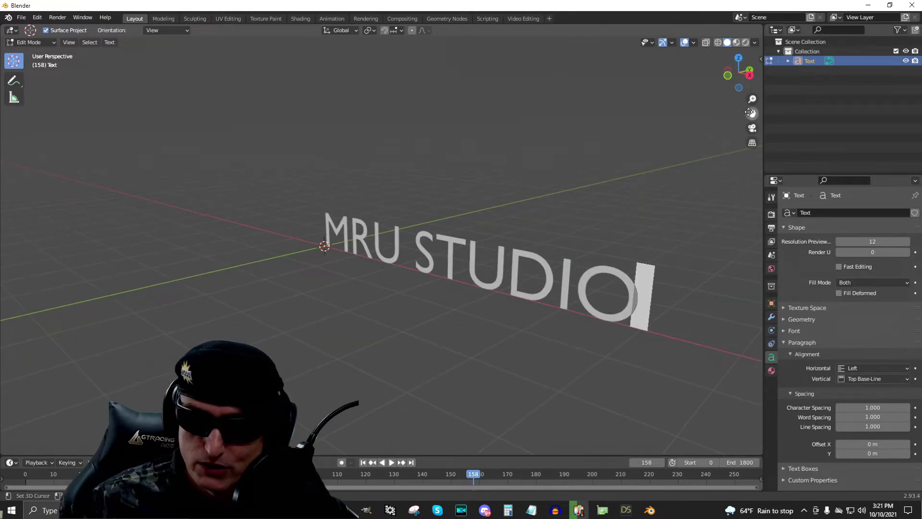
left_click_drag(752, 114, 614, 101)
middle_click_drag(670, 154, 665, 177)
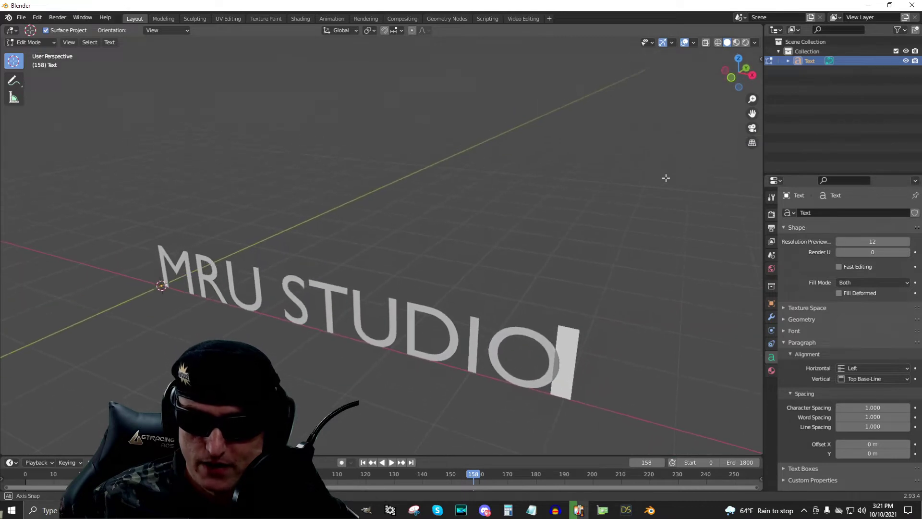
mouse_move(753, 114)
left_mouse_down()
mouse_move(739, 56)
mouse_move(750, 120)
left_mouse_up()
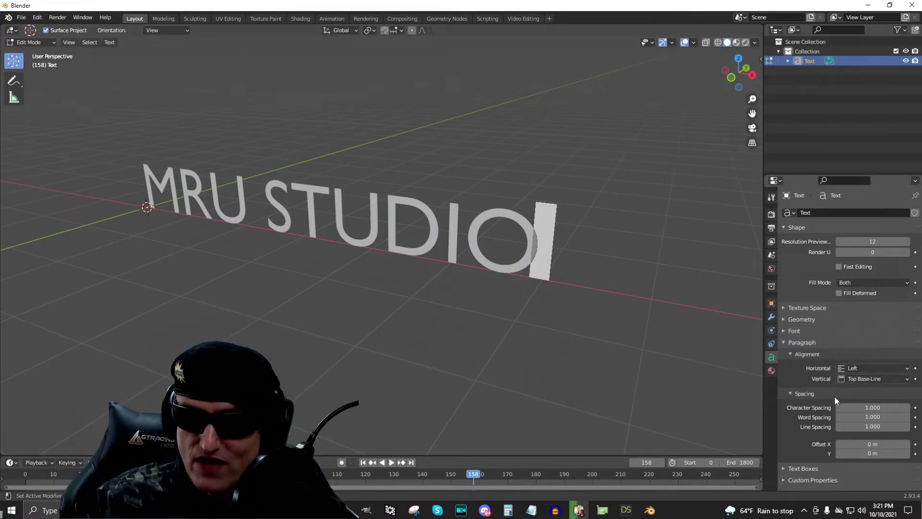
left_click(784, 331)
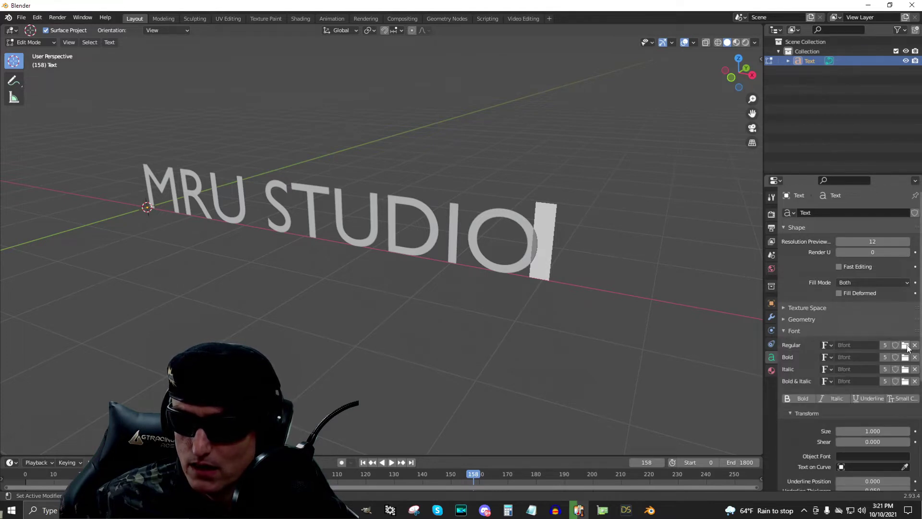
left_click(905, 346)
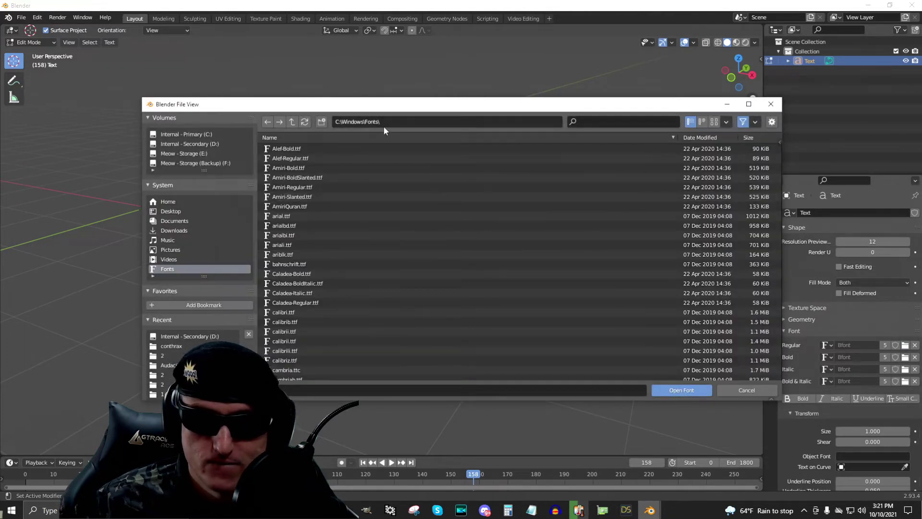
Browse on the E: drive, through the personal files folder, to Downloads\Fonts\New\conthrax.
left_click(187, 154)
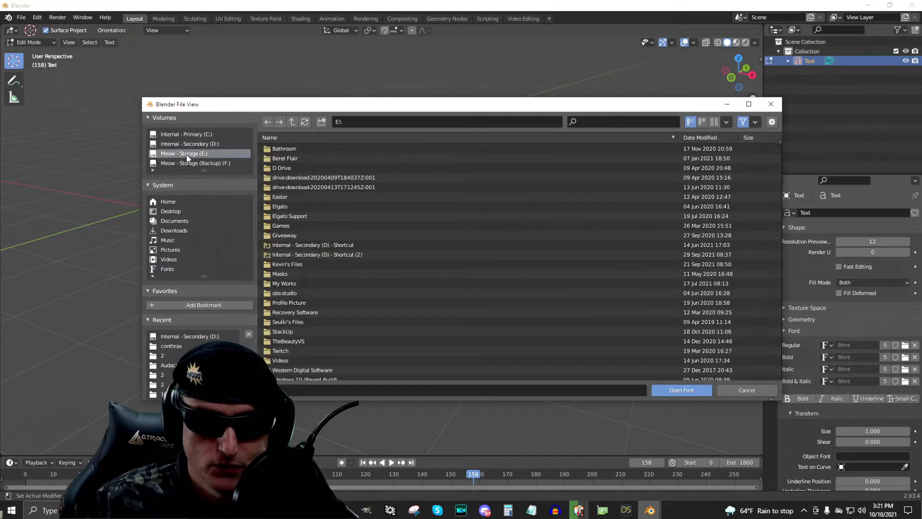
scroll(315, 356, "down", 2)
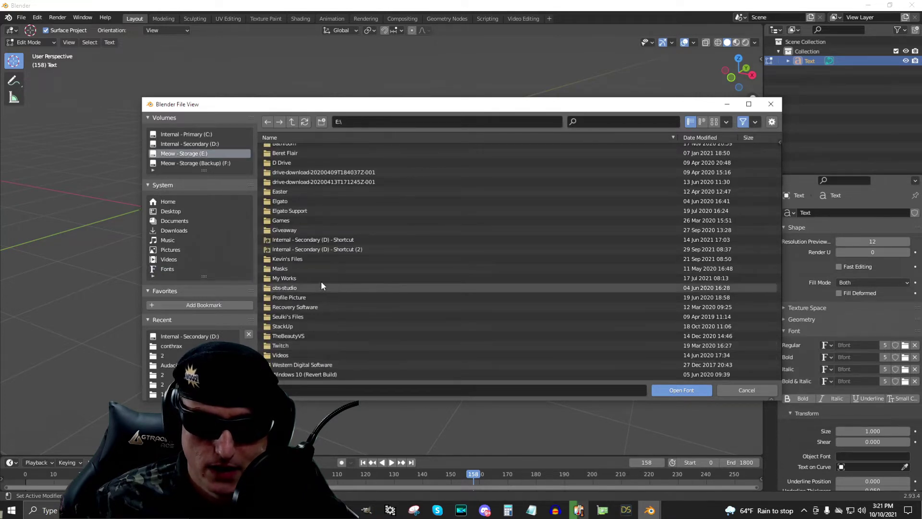
double_click(326, 257)
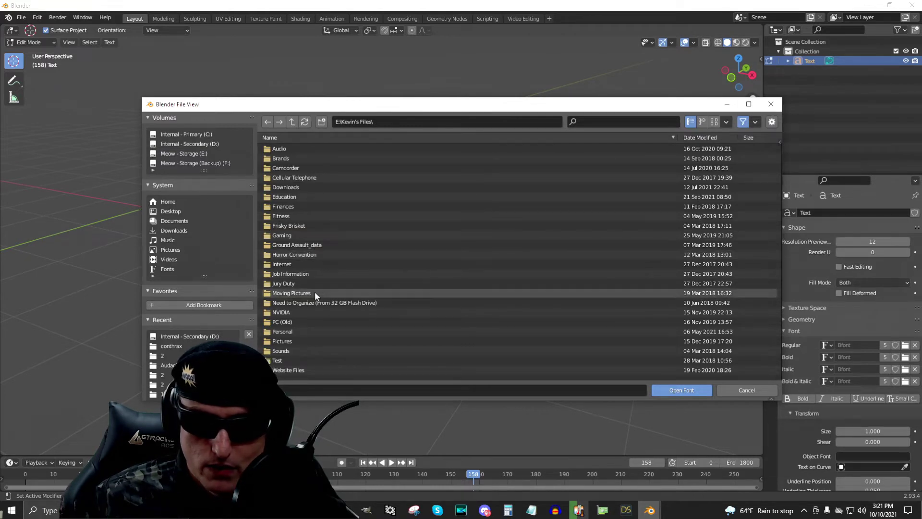
double_click(318, 187)
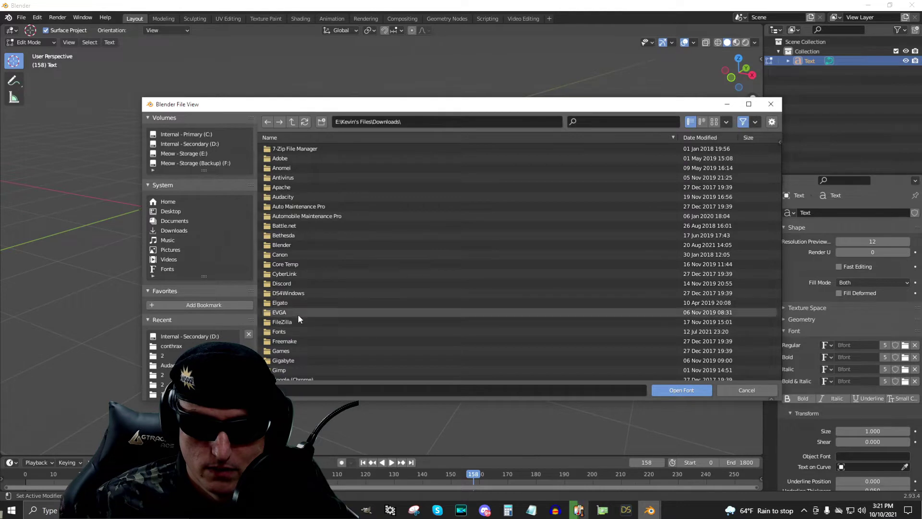
scroll(303, 294, "down", 4)
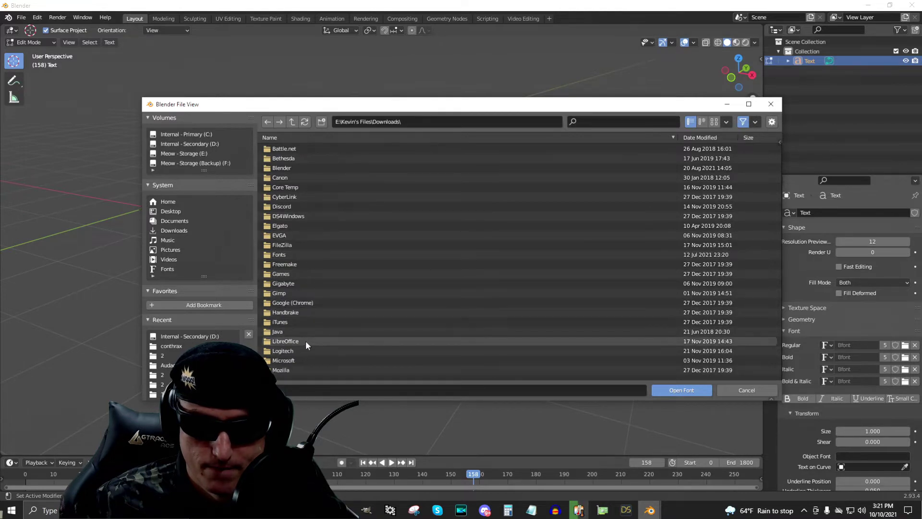
left_click(326, 253)
double_click(325, 251)
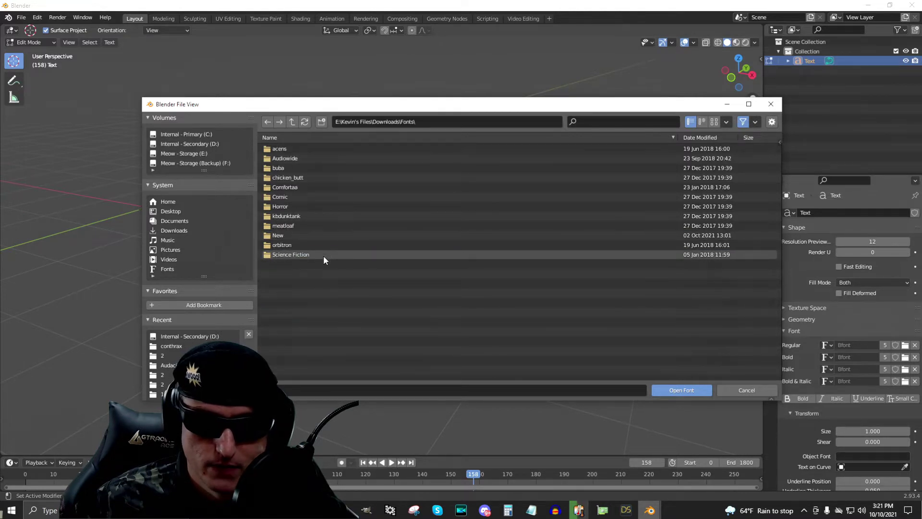
double_click(319, 237)
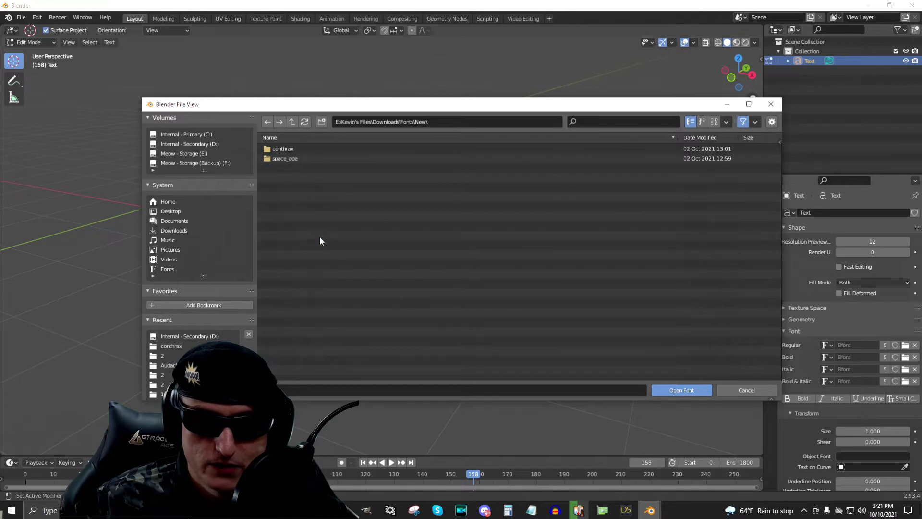
double_click(323, 149)
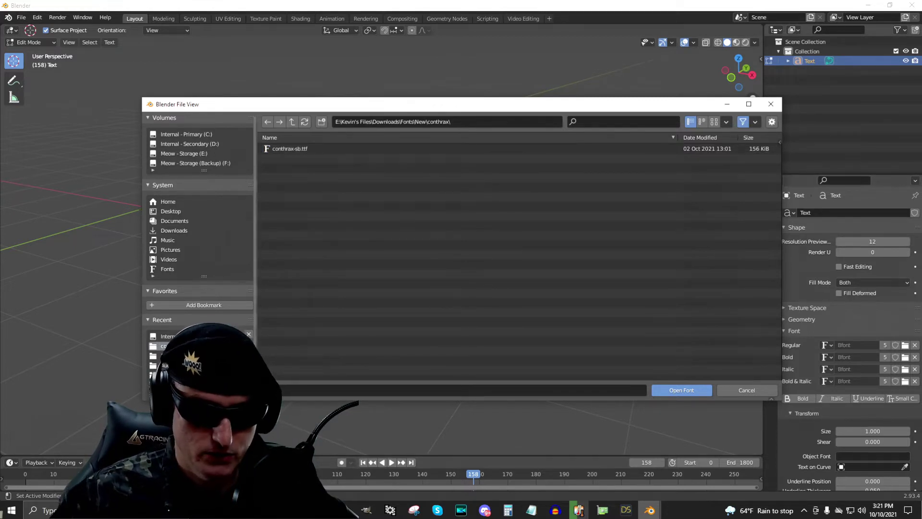
Switch to Chrome to examine the Conthrax font search page on dafont.com, and return to Blender's font file browser.
left_click(203, 510)
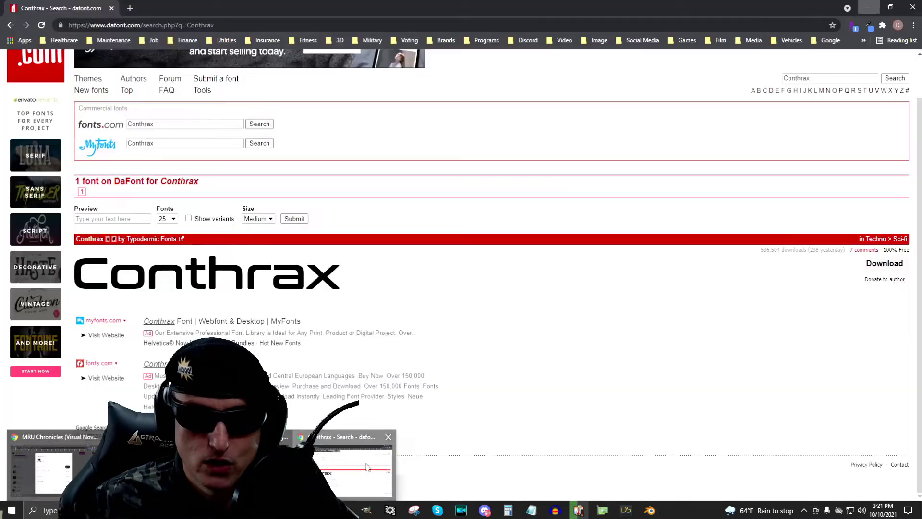
left_click(367, 465)
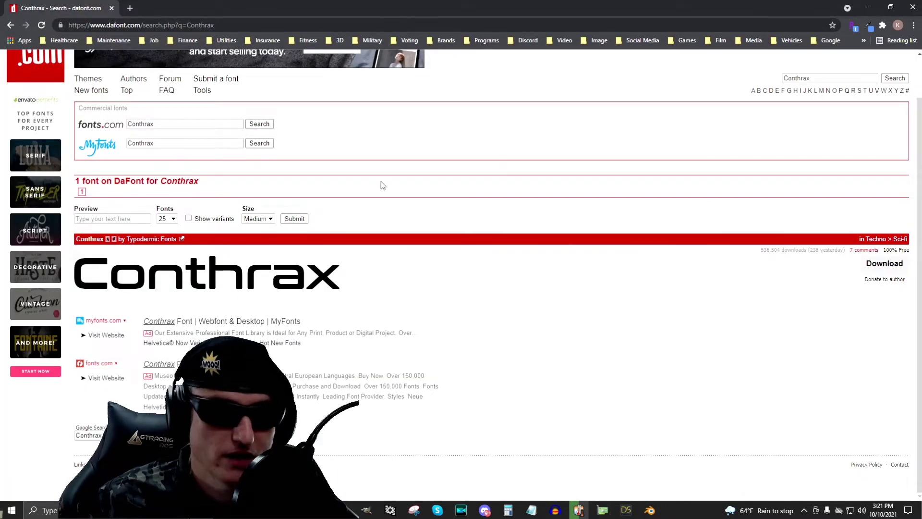
scroll(382, 178, "up", 1)
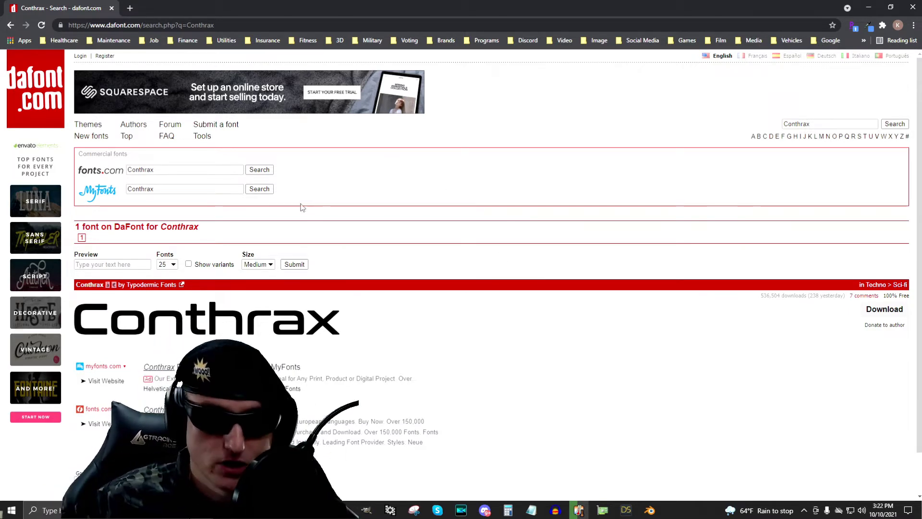
double_click(825, 119)
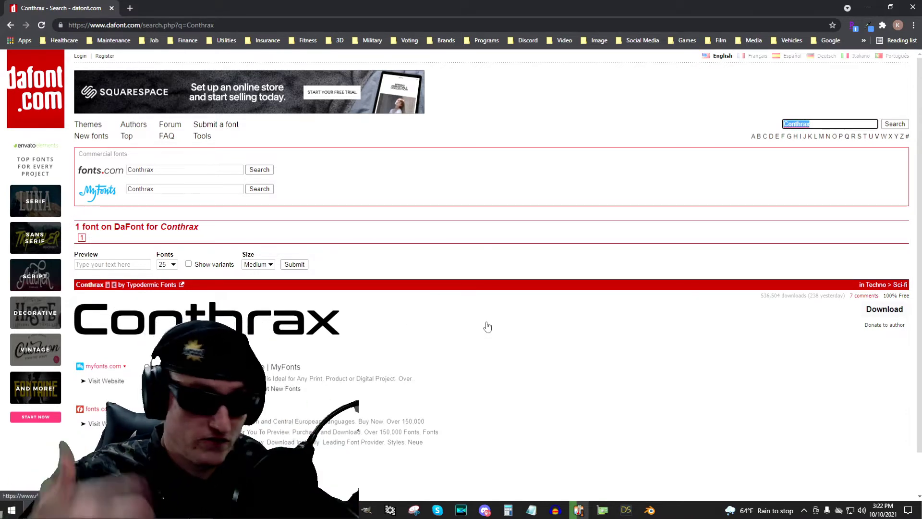
left_click(868, 7)
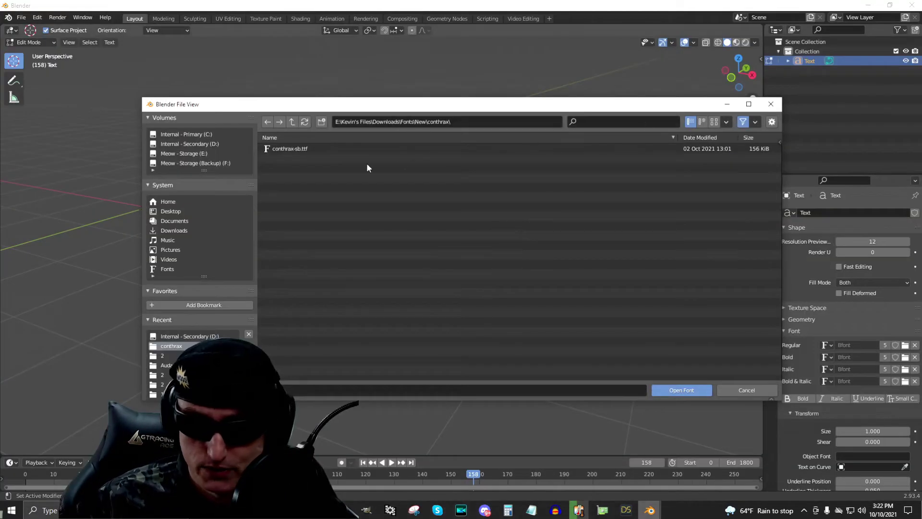
Load conthrax-sb.ttf as the text's regular font and return the text object to Object Mode.
left_click(336, 149)
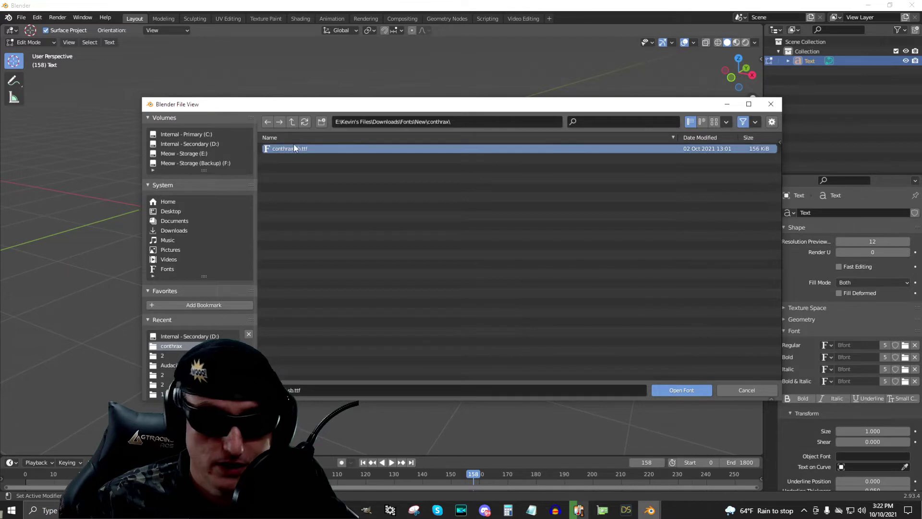
left_click(691, 390)
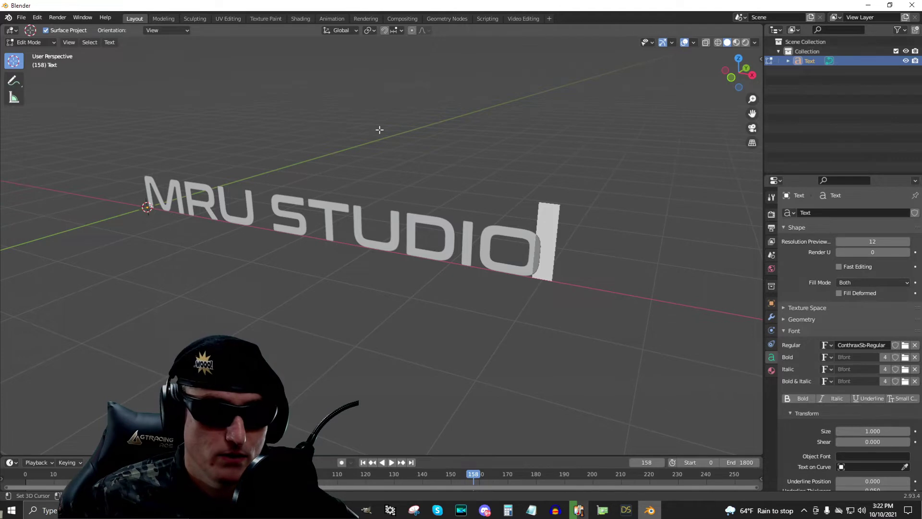
key("Tab")
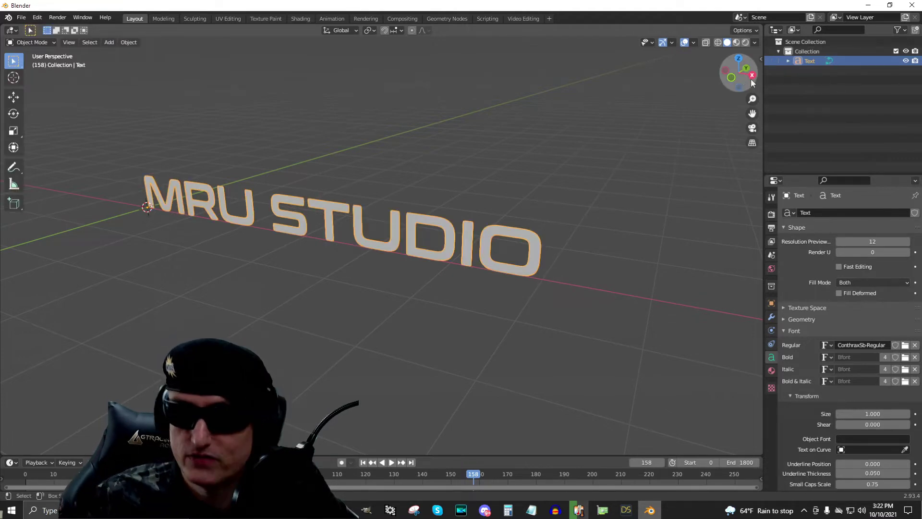
left_click_drag(752, 78, 735, 88)
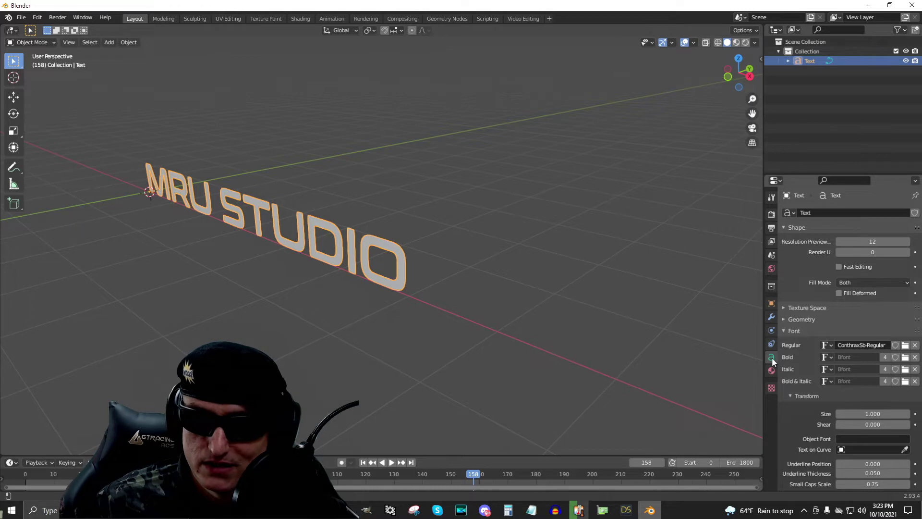
Show the text's geometry settings and extrude the lettering by 0.2 m.
left_click(785, 320)
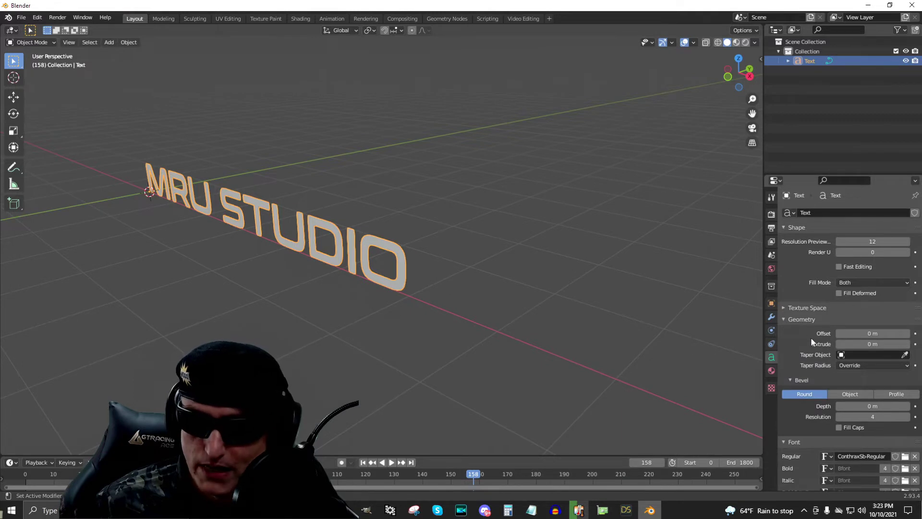
scroll(812, 343, "down", 1)
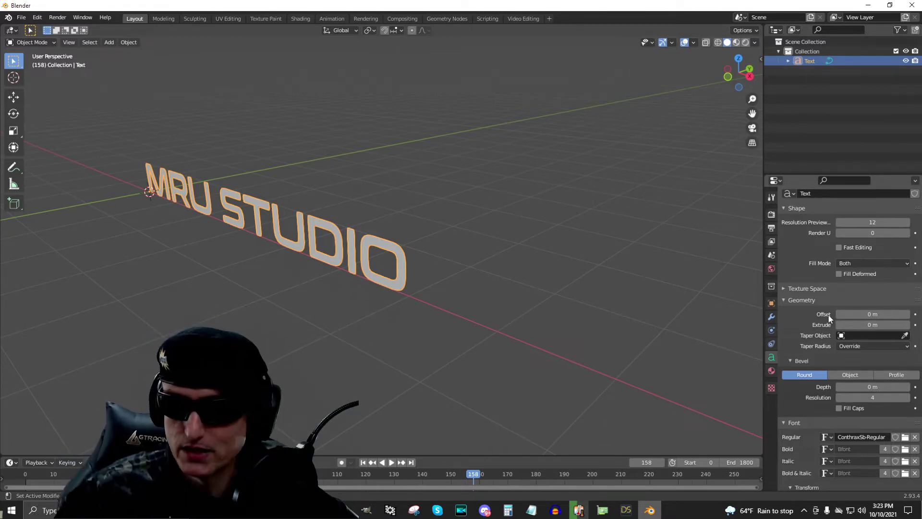
left_click(867, 325)
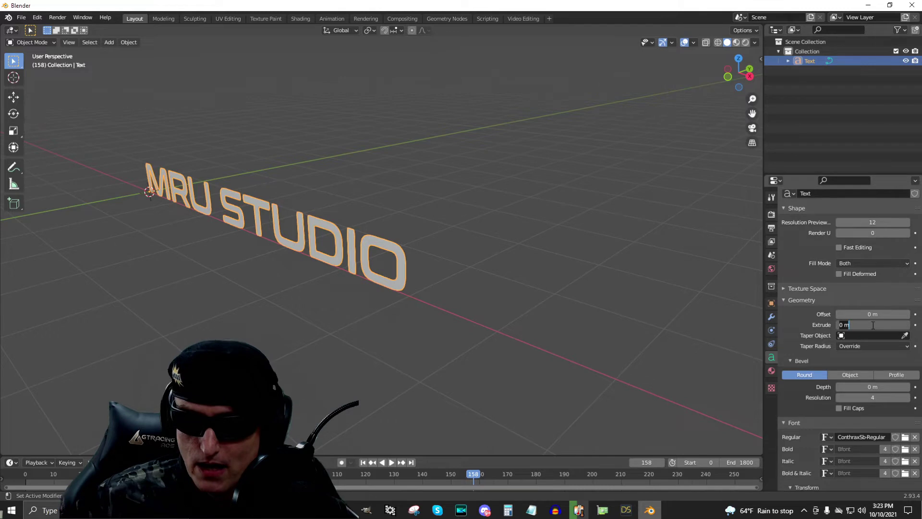
type("0.20")
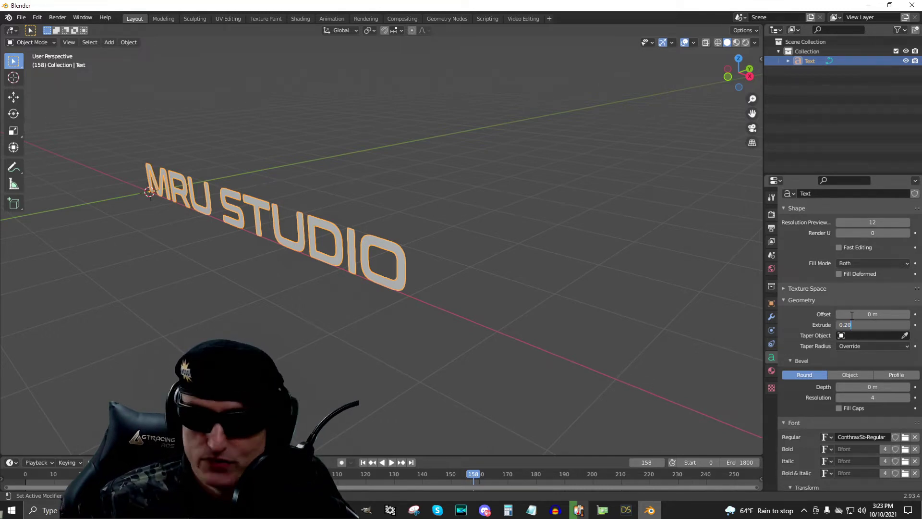
key("Return")
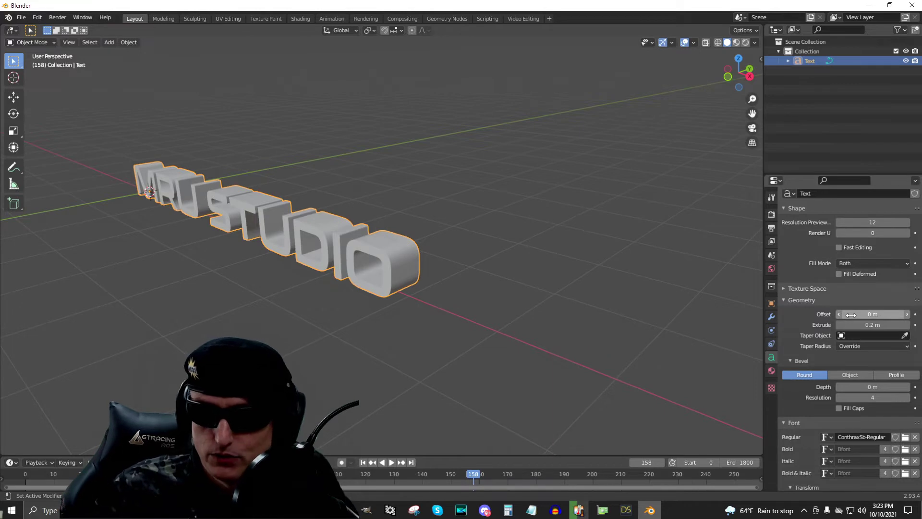
Reduce the text's extrusion, trying 0.15 m first and settling on 0.12 m.
left_click(867, 324)
type("0.15")
key("Return")
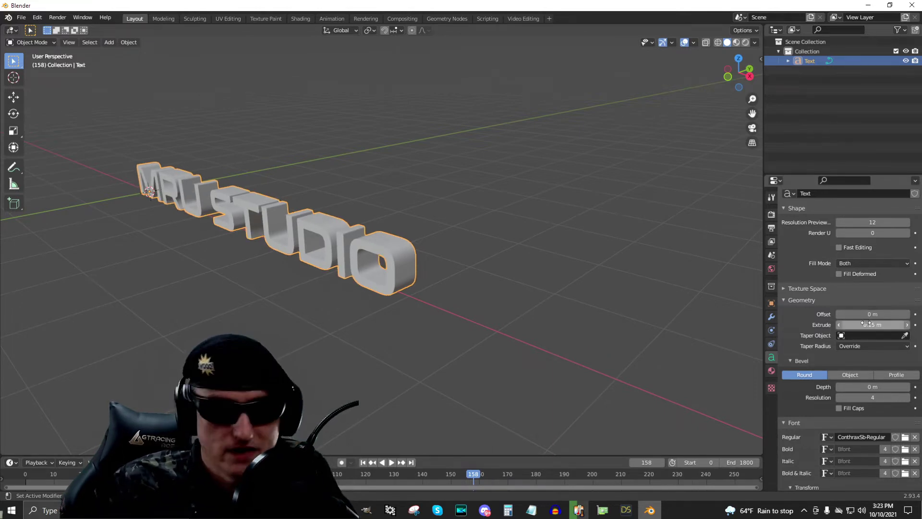
left_click(867, 324)
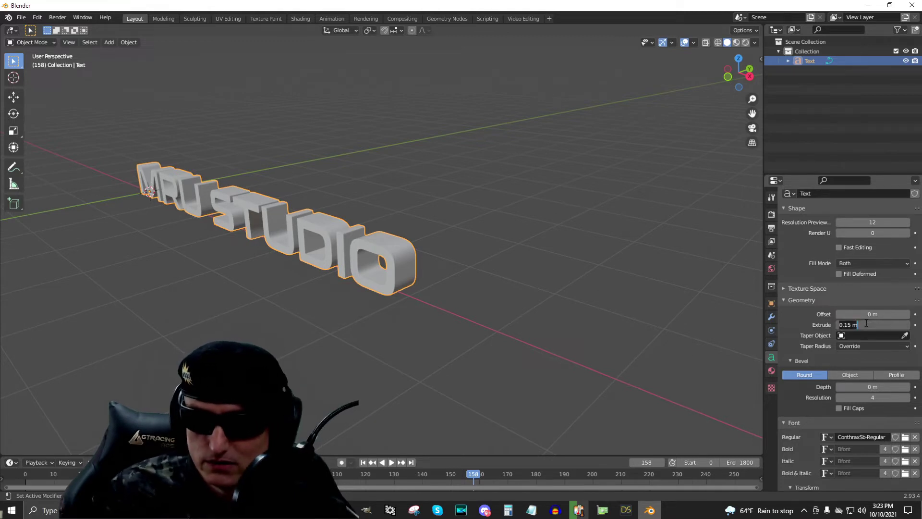
type("0.12")
key("Return")
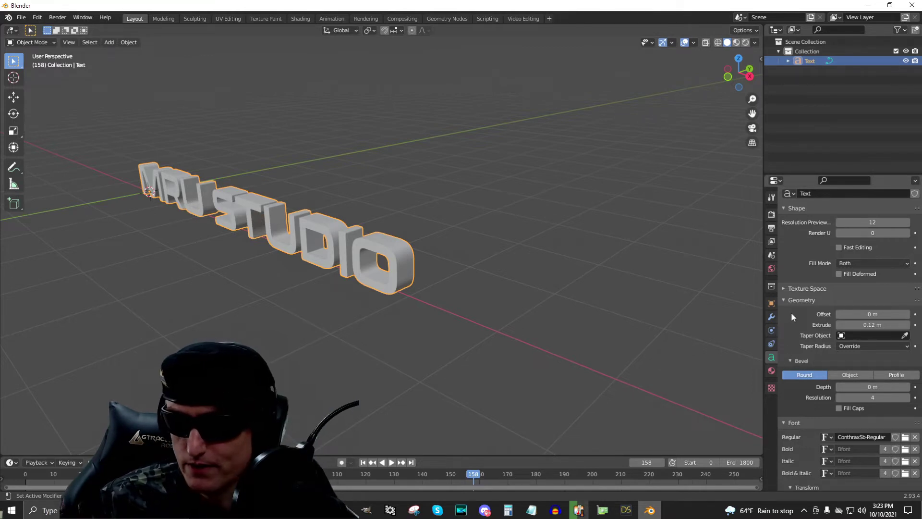
Bevel the text's edges with a round bevel at a depth of 0.015 m.
left_click(785, 300)
left_click(783, 300)
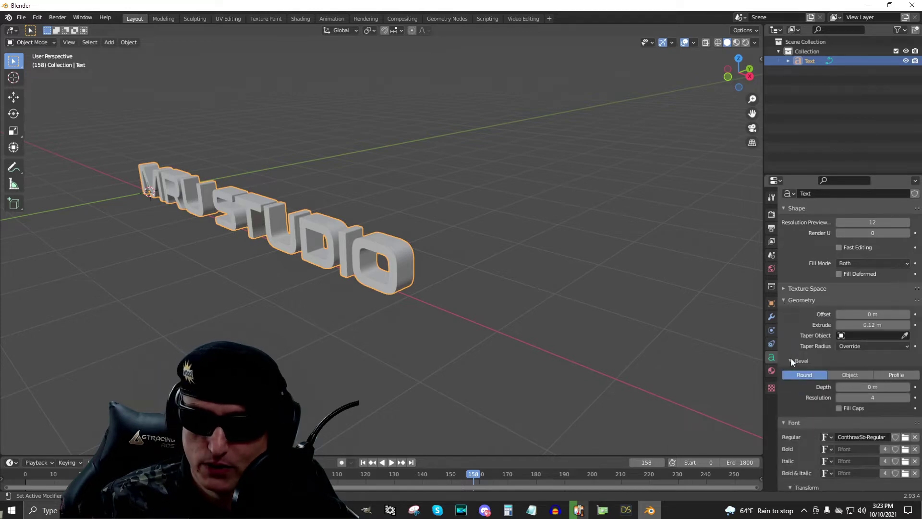
left_click(791, 361)
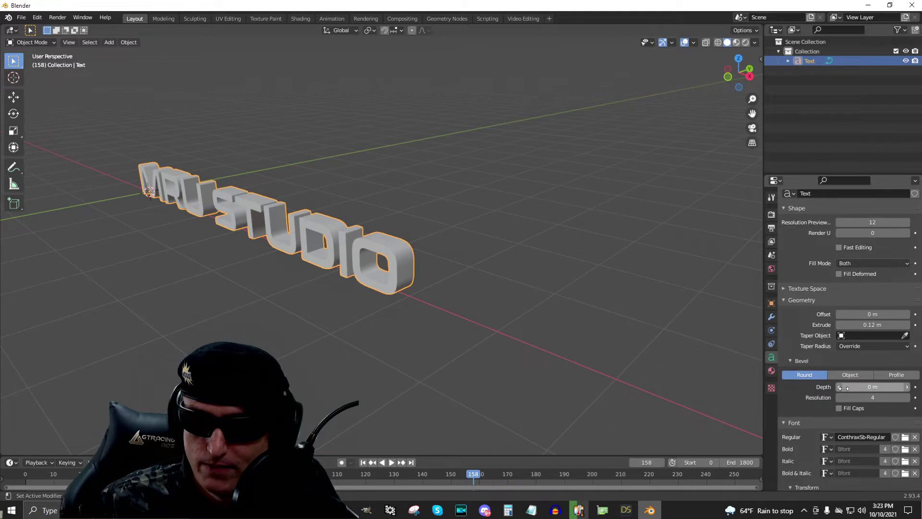
left_click(874, 387)
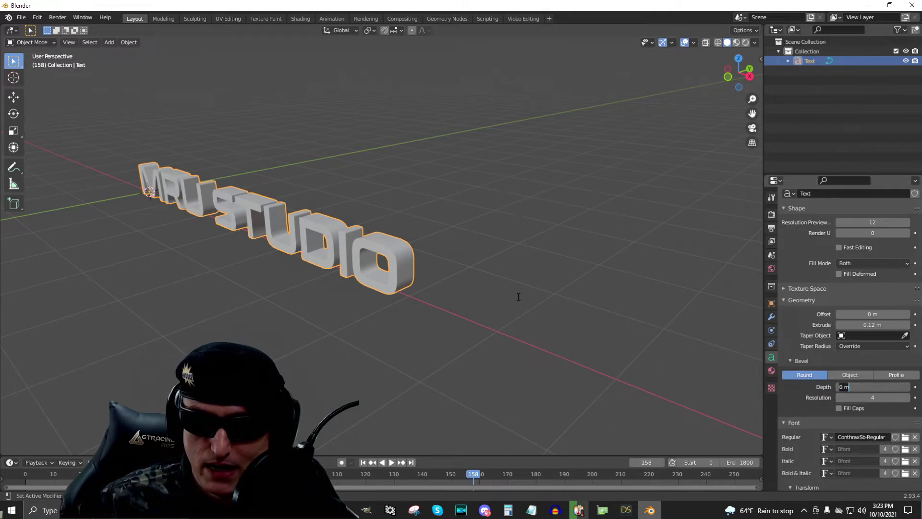
left_click(471, 264)
scroll(473, 260, "up", 8)
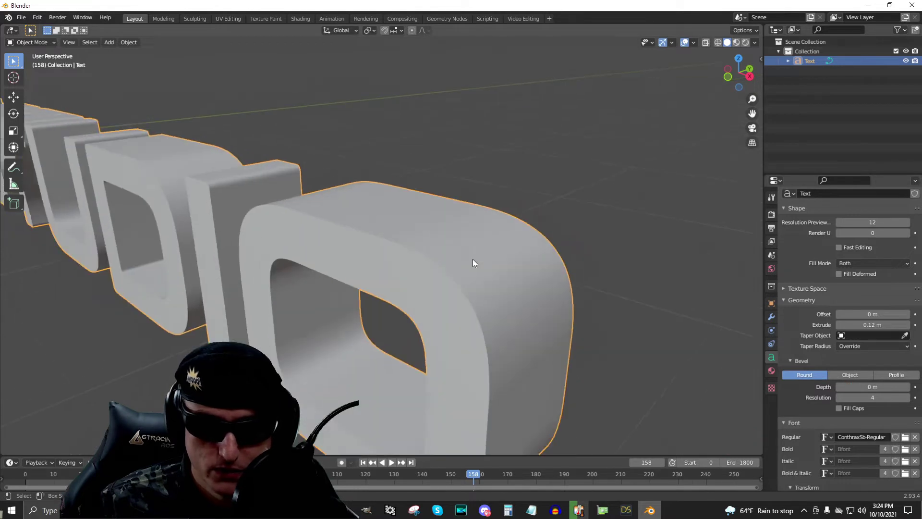
scroll(473, 260, "down", 1)
scroll(473, 263, "down", 1)
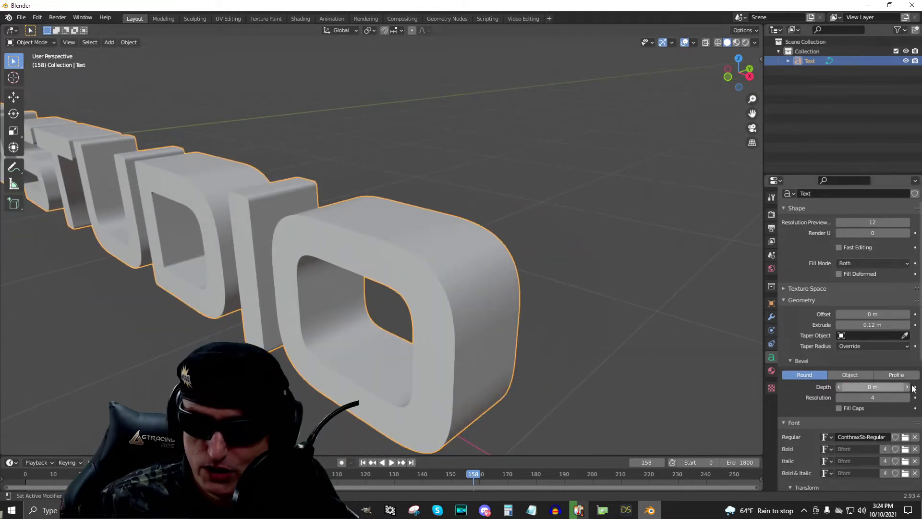
left_click(874, 386)
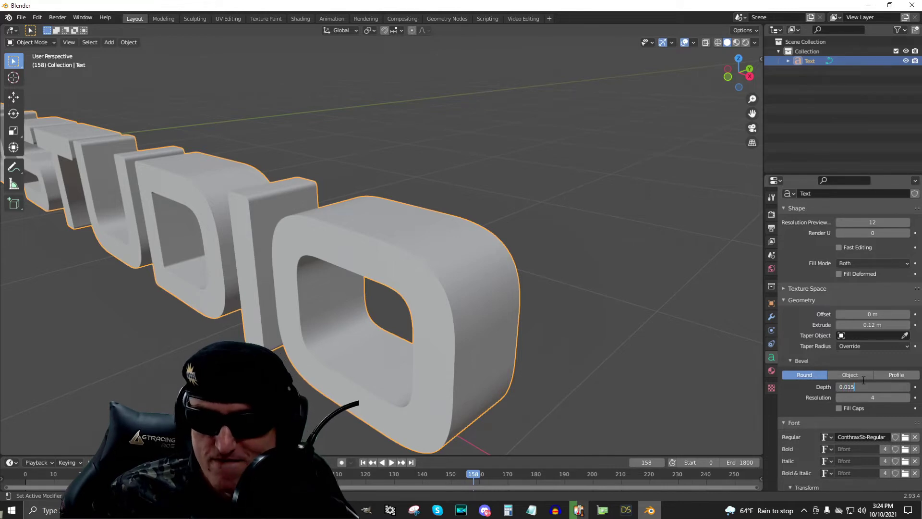
type("0.015")
key("Return")
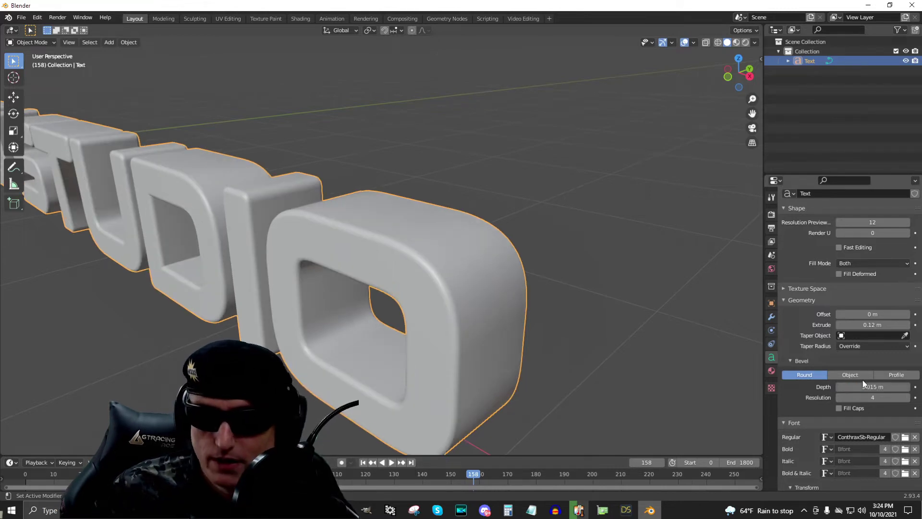
Try bevel depths of 0.020 m and 0.010 m on the text, and restore 0.015 m.
left_click(883, 387)
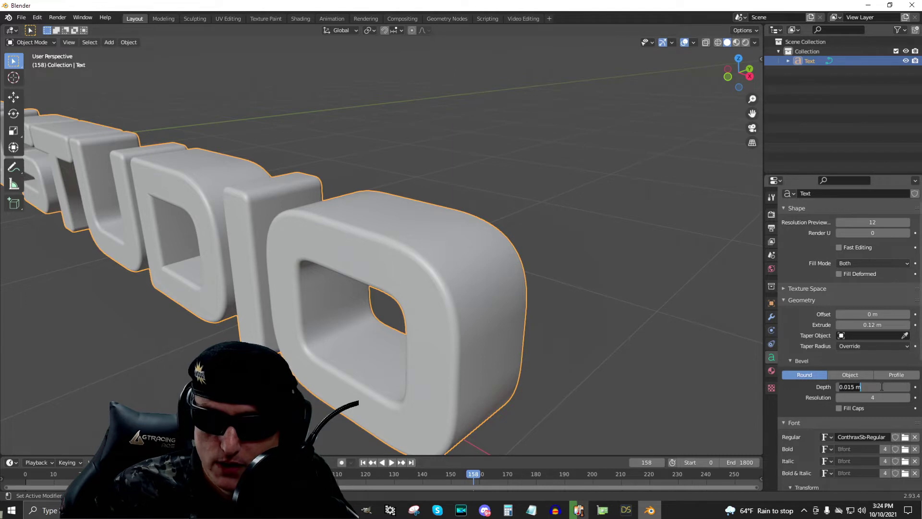
type("0.020")
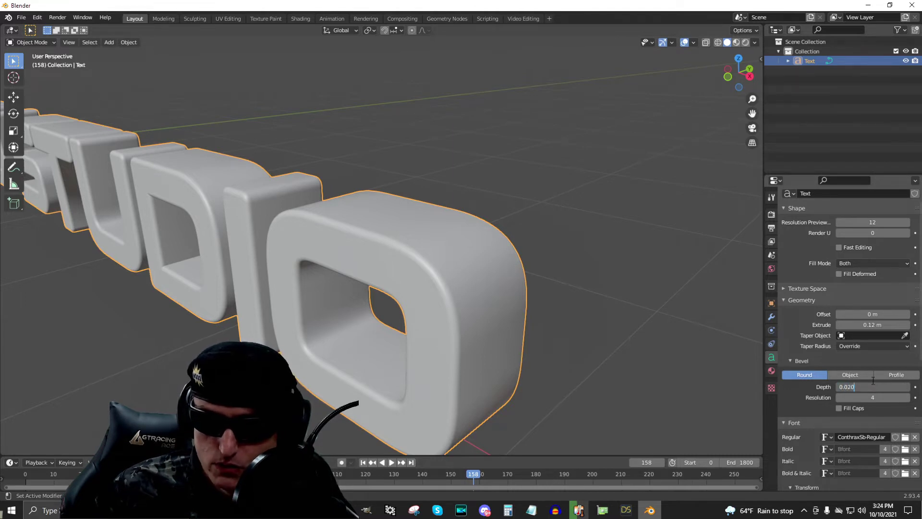
key("Return")
left_click(873, 384)
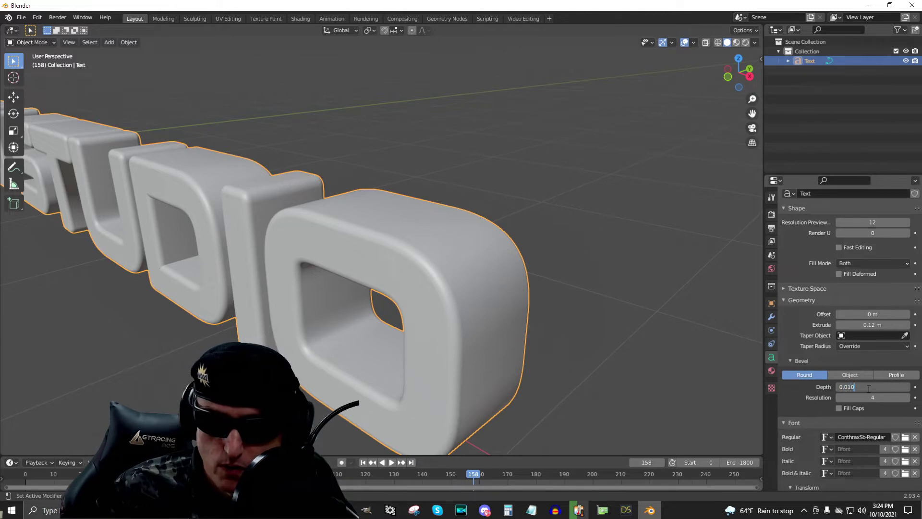
type("0.010")
key("Return")
left_click(868, 387)
type("0.015")
key("Return")
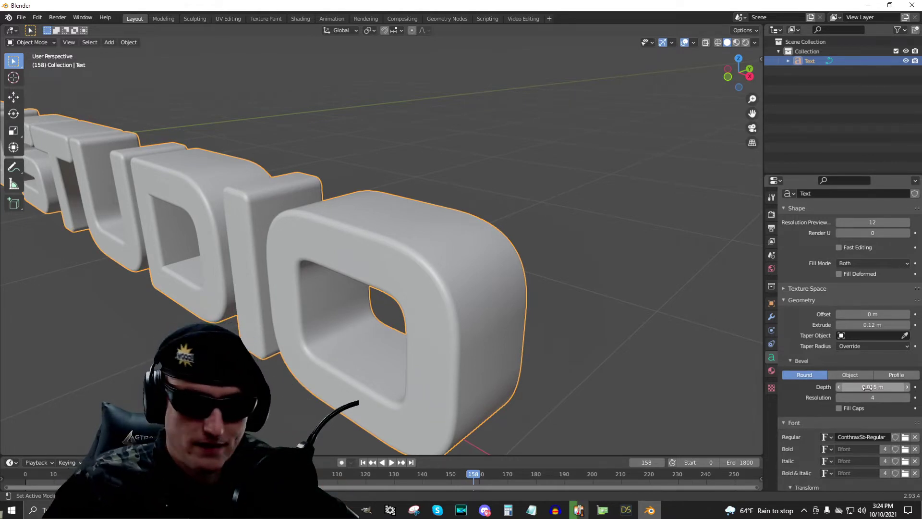
Look at the beveled text in the Shading workspace and return to the Layout workspace.
scroll(507, 269, "down", 6)
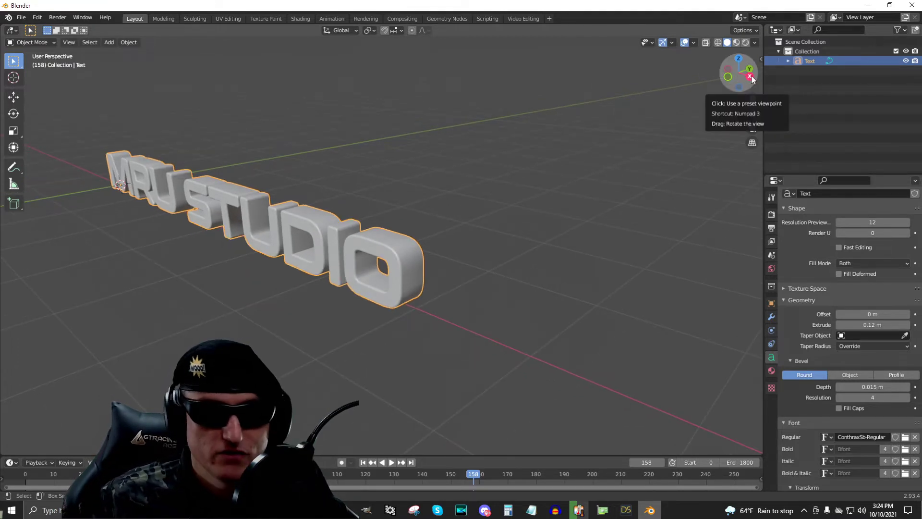
left_click(302, 19)
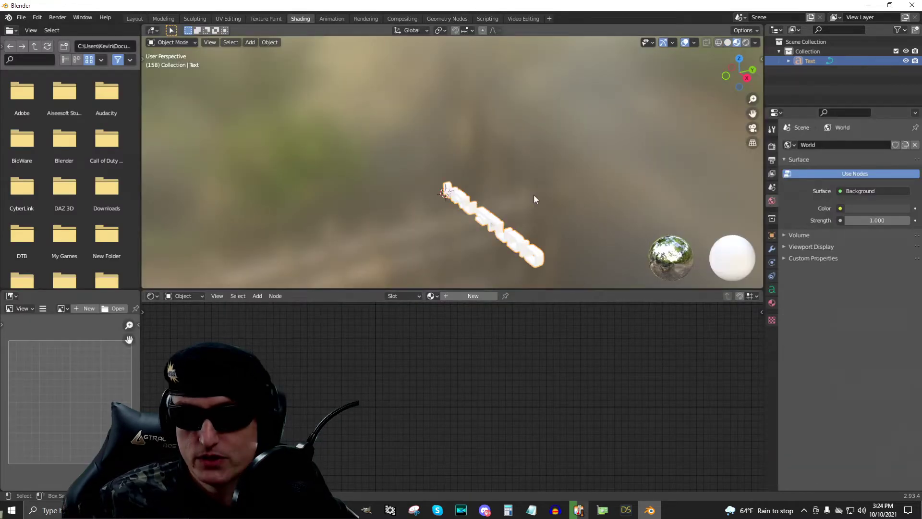
scroll(628, 122, "up", 7)
left_click_drag(753, 114, 607, 3)
scroll(735, 130, "down", 5)
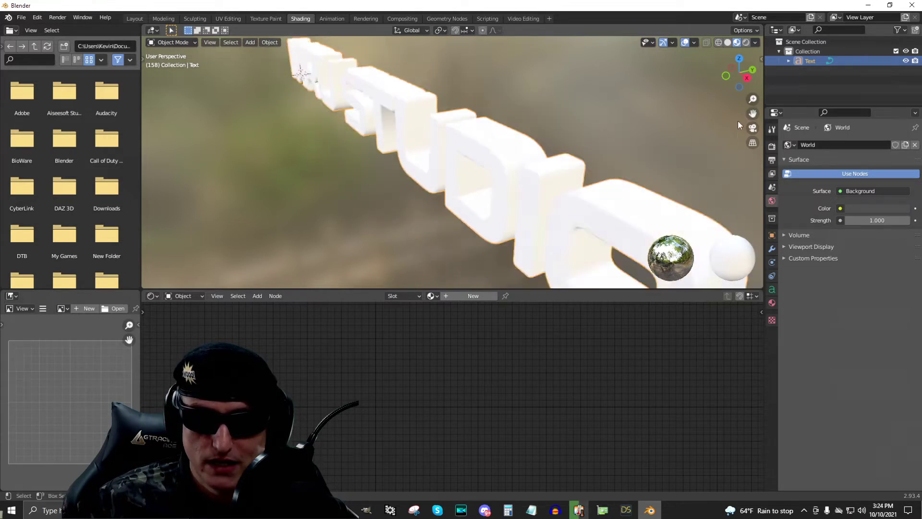
scroll(735, 133, "up", 5)
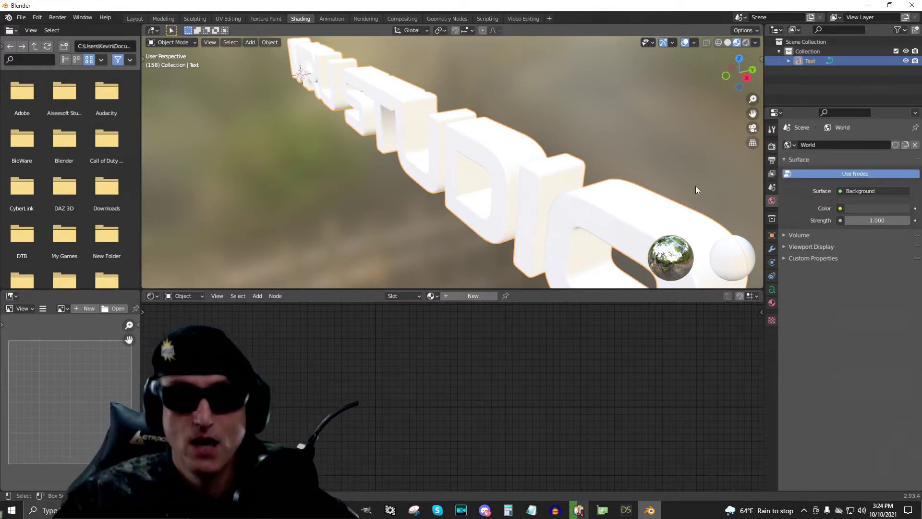
left_click(139, 18)
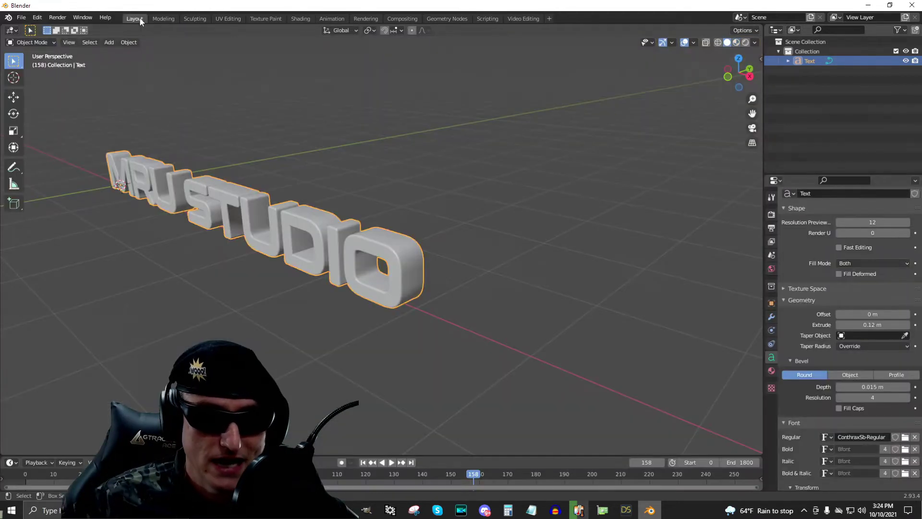
left_click_drag(752, 114, 847, 155)
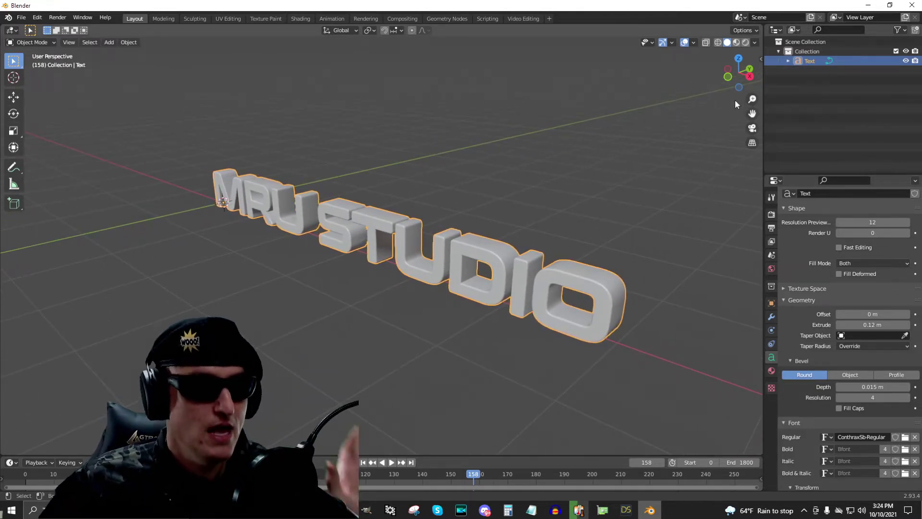
Export the text as a Wavefront OBJ to the D: drive, overwriting MRU Studio.obj.
left_click(21, 18)
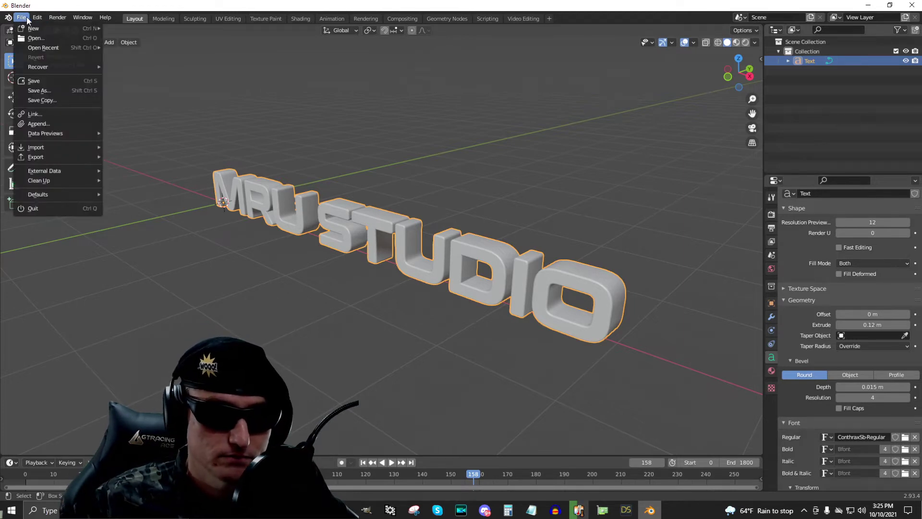
left_click(21, 18)
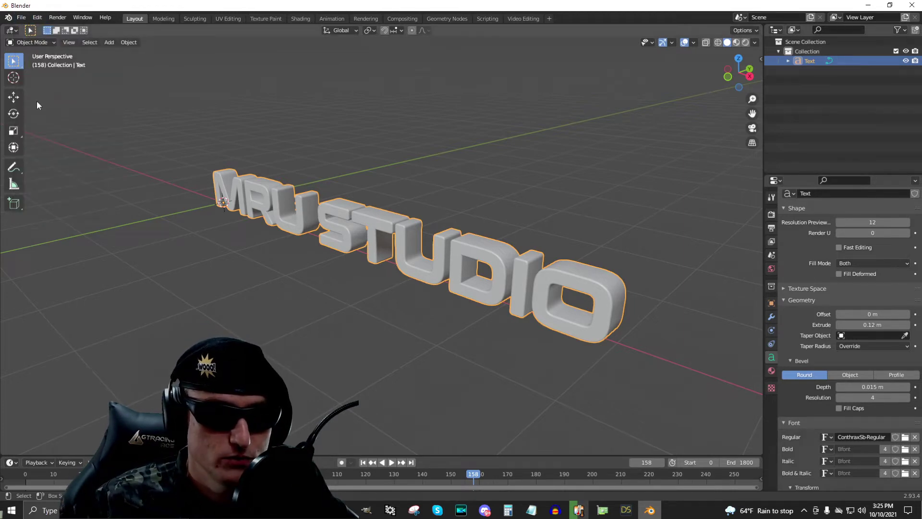
left_click(22, 19)
mouse_move(56, 158)
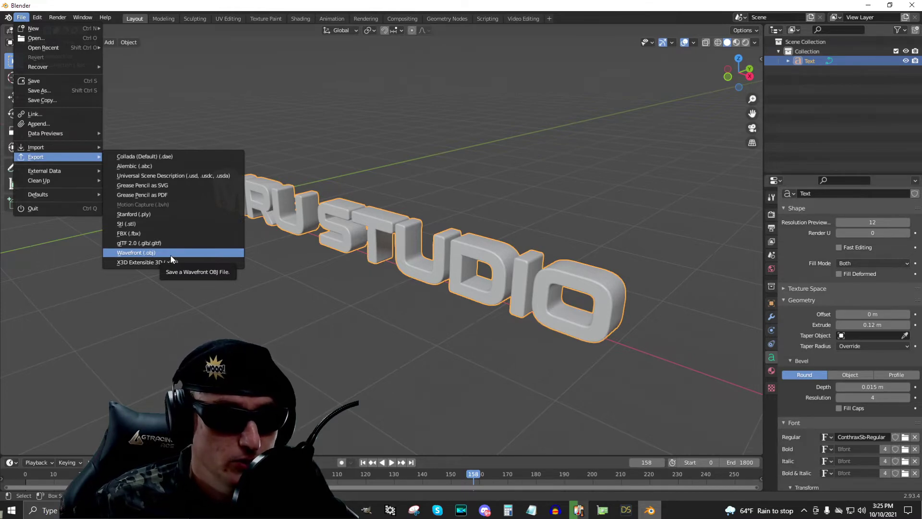
left_click(173, 255)
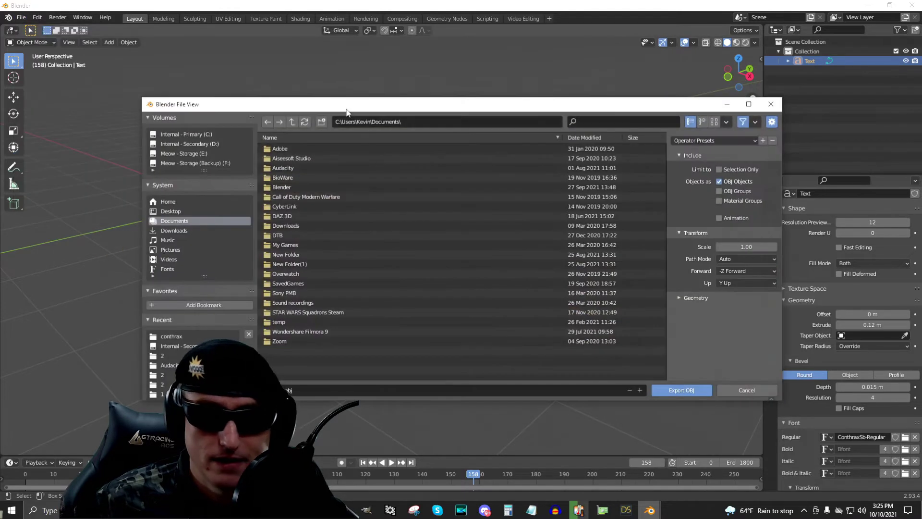
left_click(280, 391)
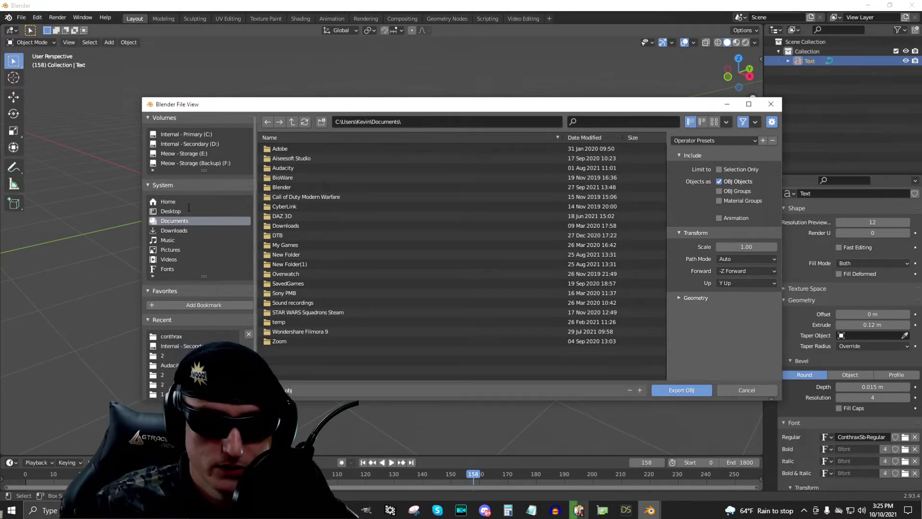
left_click(197, 143)
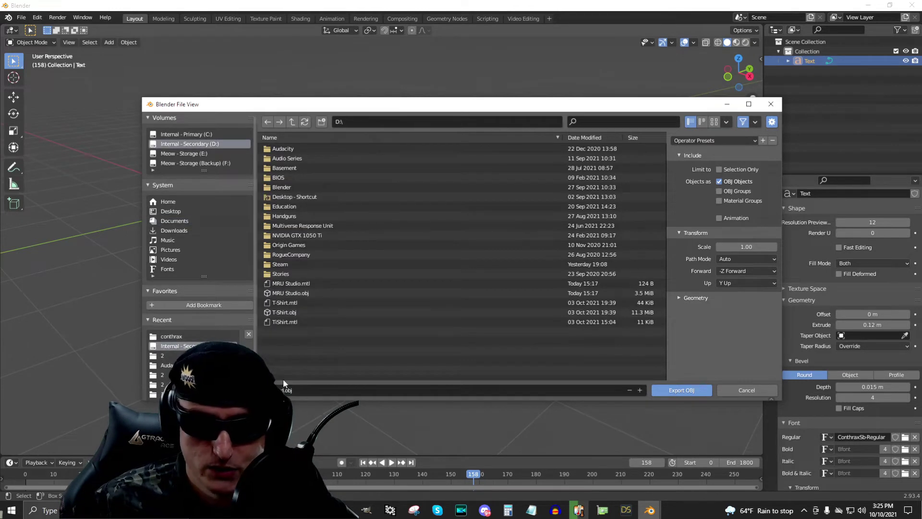
left_click(327, 293)
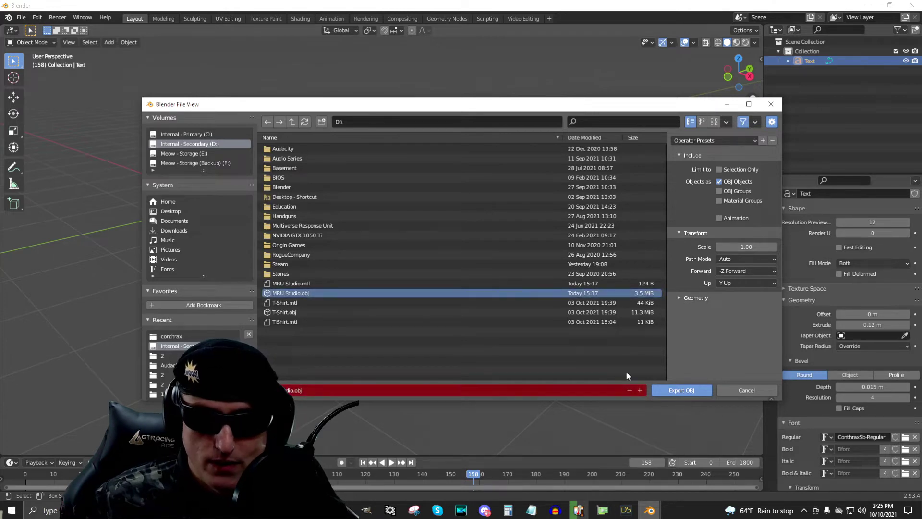
left_click(689, 388)
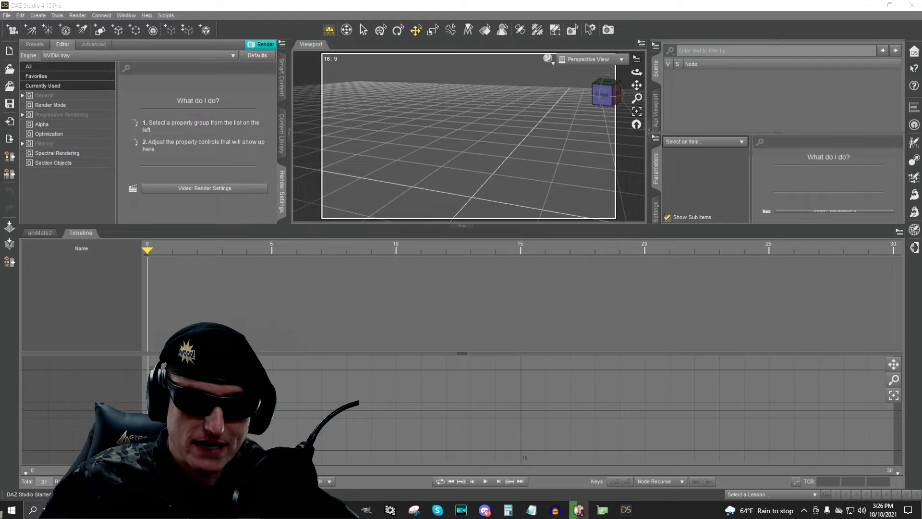
Collapse the timeline's lower graph area and shrink the Timeline pane to enlarge the viewport.
left_click(462, 354)
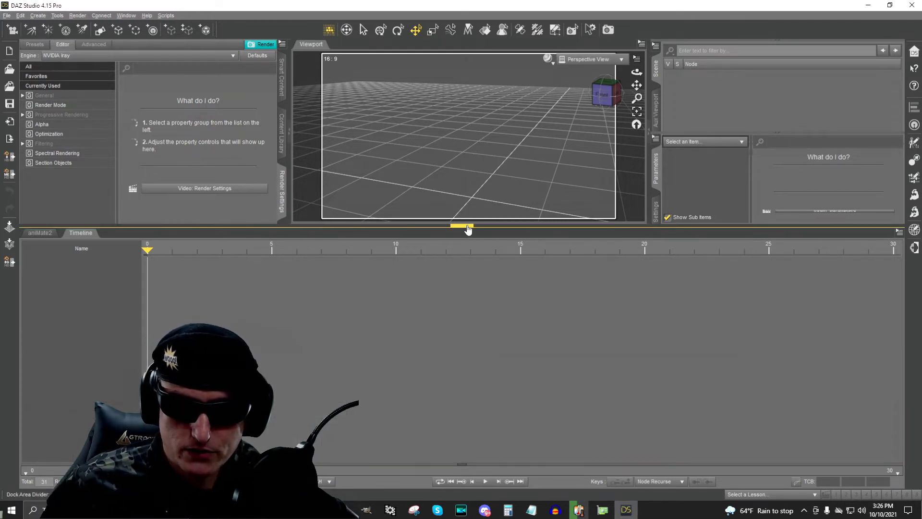
left_click_drag(480, 226, 485, 387)
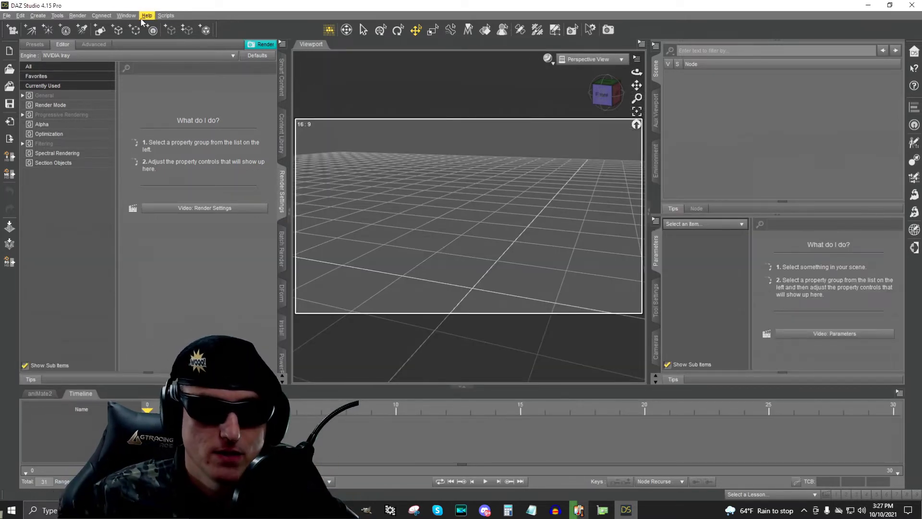
Check which workspace layout is selected among the available layouts, and leave the layout chooser without changing it.
left_click(125, 16)
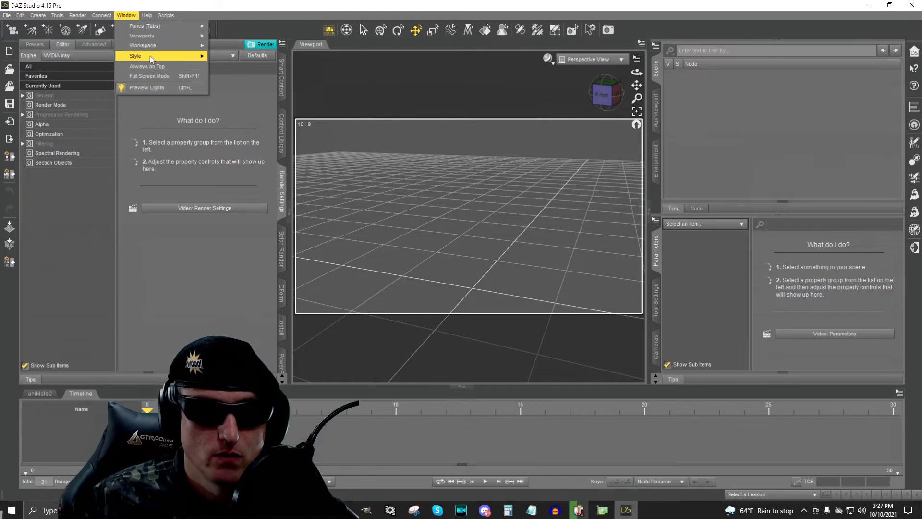
mouse_move(159, 45)
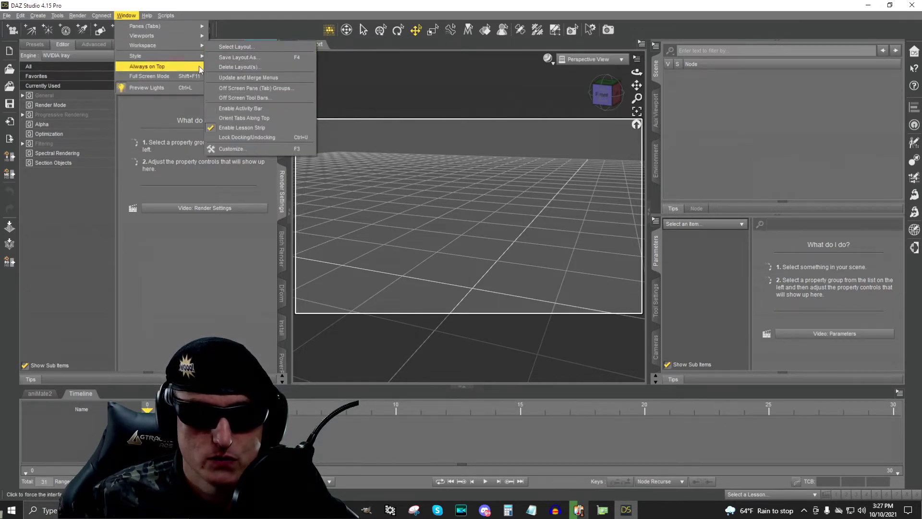
left_click(236, 47)
left_click(573, 113)
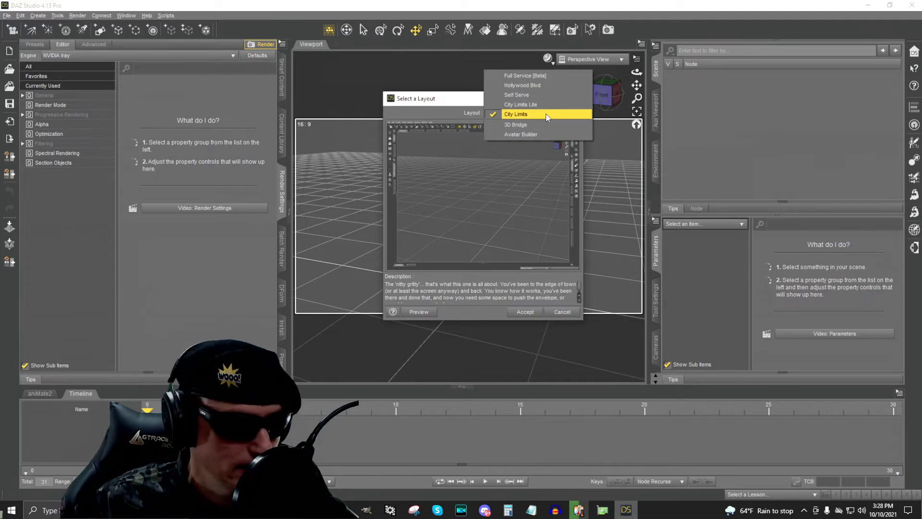
key("Escape")
key("Escape")
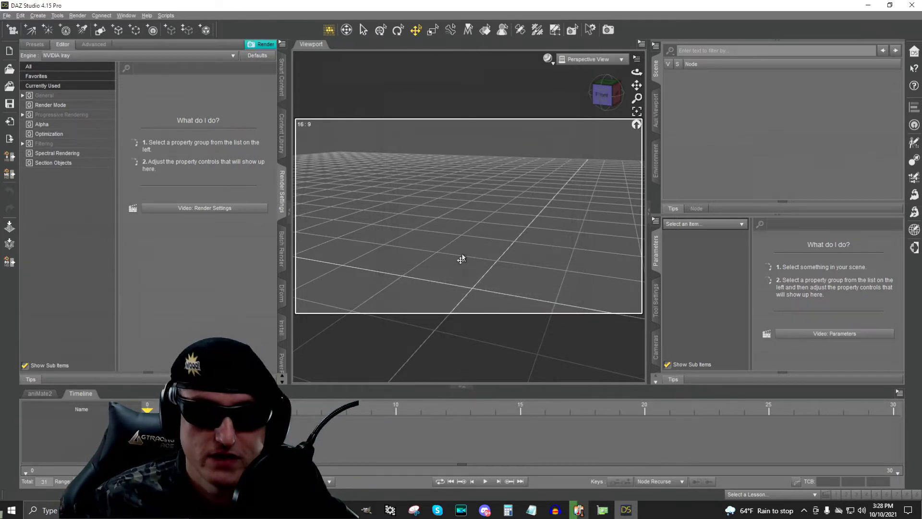
scroll(520, 180, "down", 1)
scroll(520, 188, "down", 8)
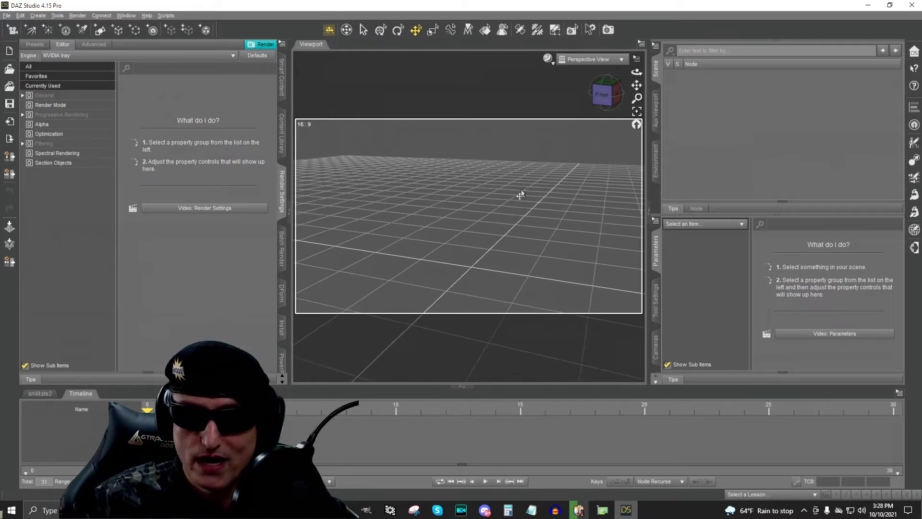
scroll(557, 176, "down", 1)
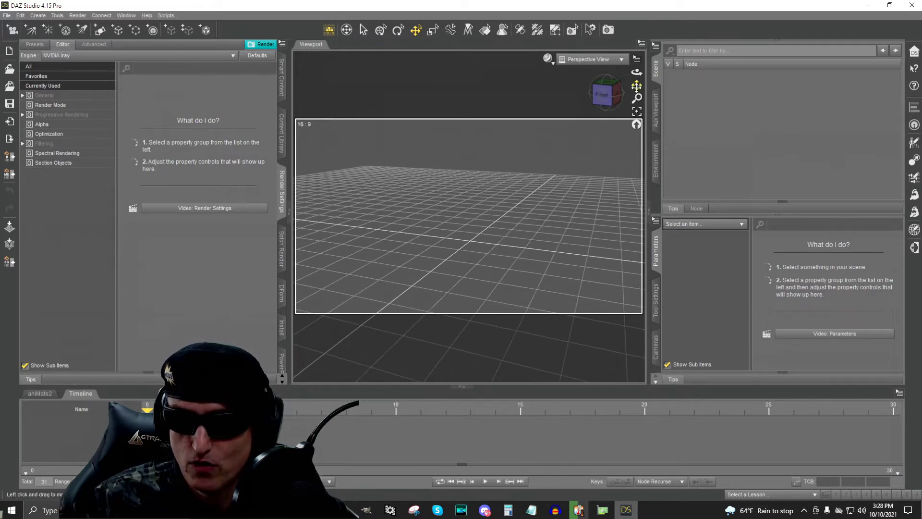
left_click_drag(637, 85, 500, 75)
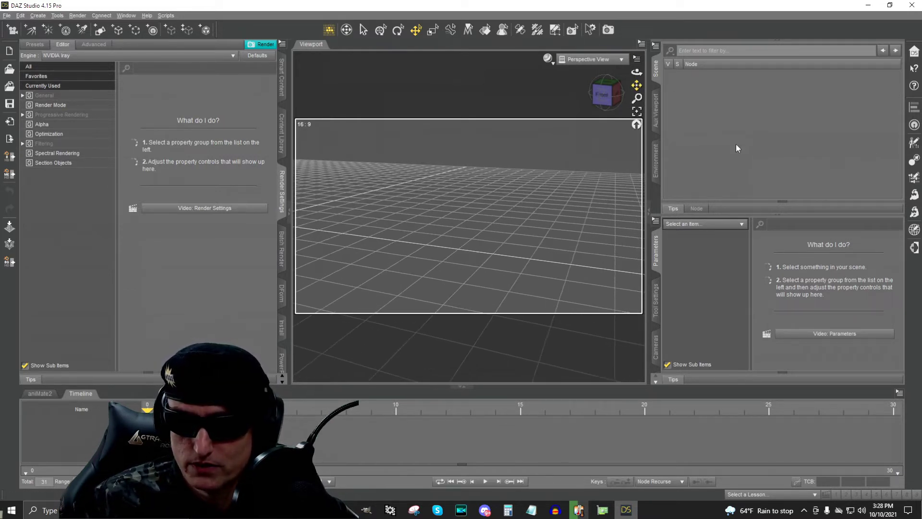
left_click_drag(637, 86, 809, 103)
Start importing the Wavefront Object file MRU Studio.obj from the D: drive.
left_click(5, 16)
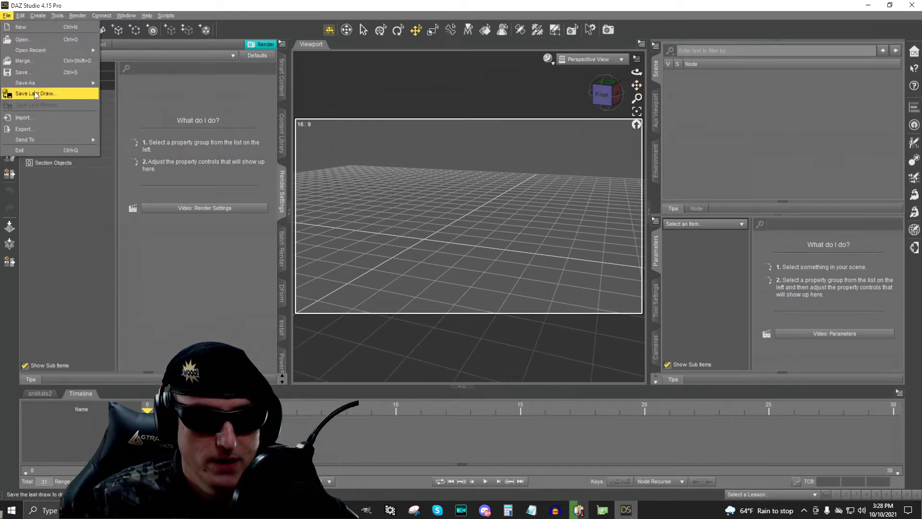
mouse_move(48, 86)
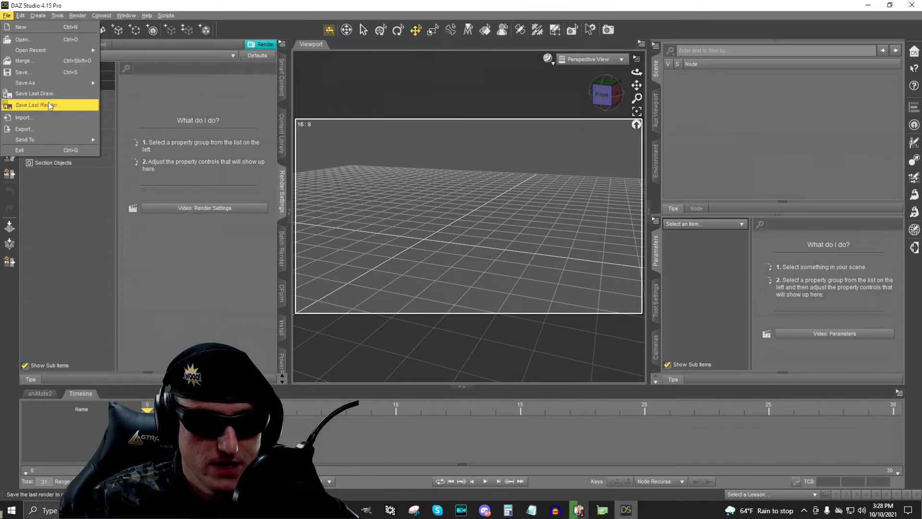
left_click(50, 120)
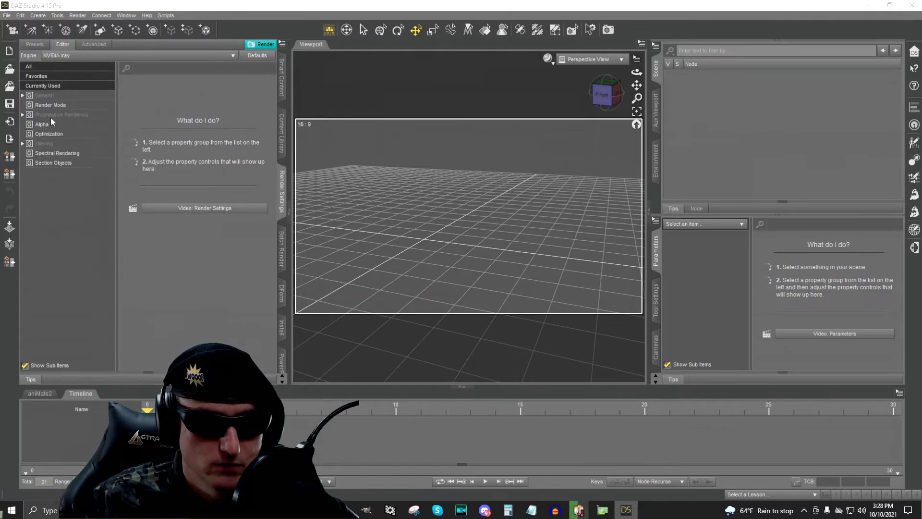
scroll(583, 238, "down", 1)
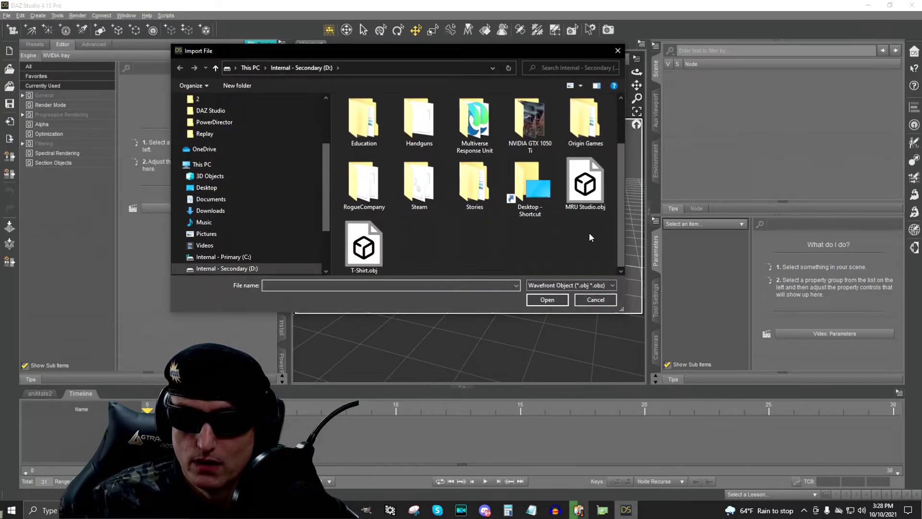
left_click(586, 188)
left_click(551, 299)
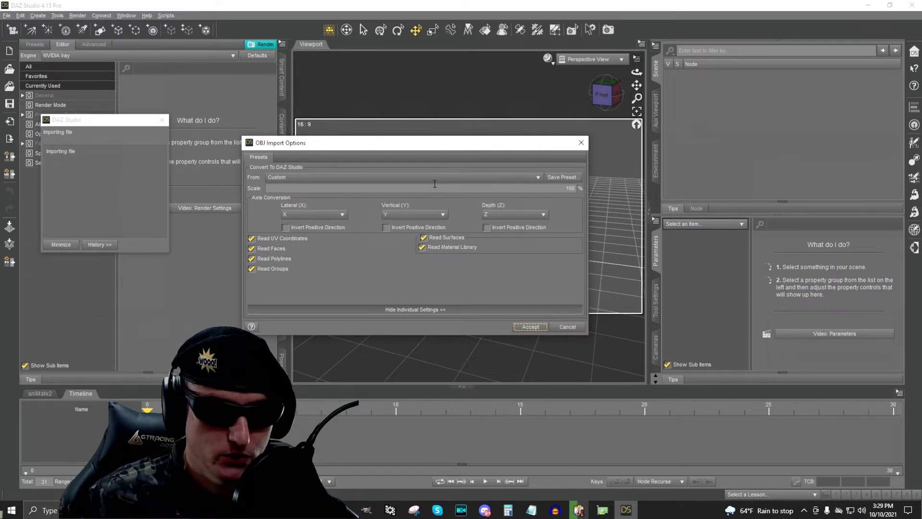
Apply the Blender (1 unit = 50cm) preset to the OBJ import options and complete the import.
left_click(537, 179)
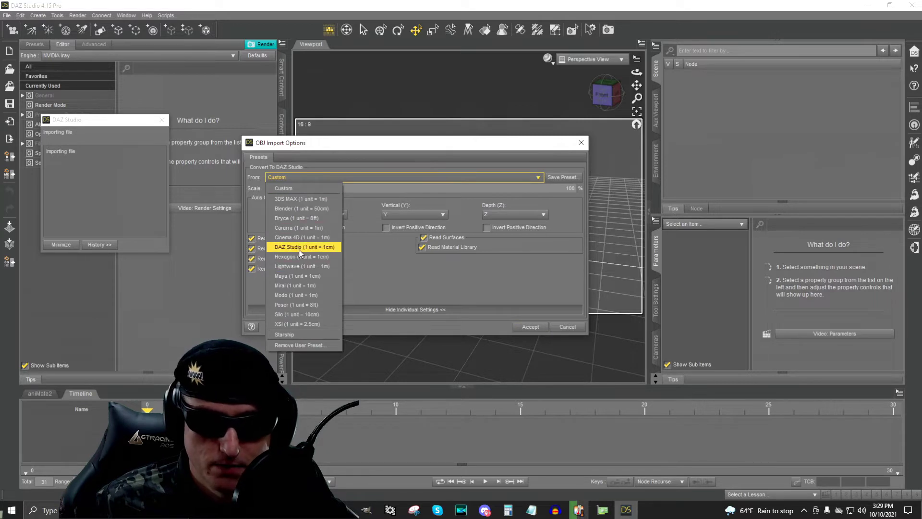
left_click(315, 208)
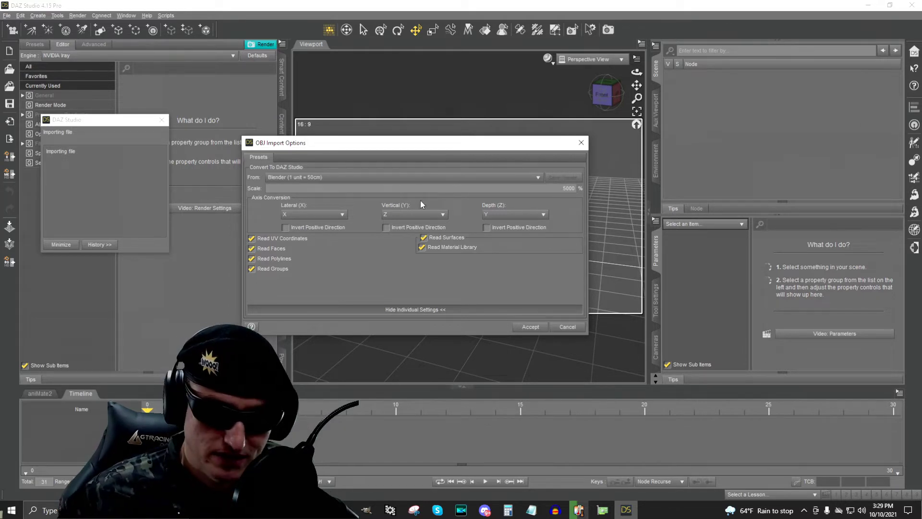
left_click(530, 326)
Select the imported MRU Studio text and stand it upright by setting its X Rotate to -90.
scroll(521, 267, "up", 6)
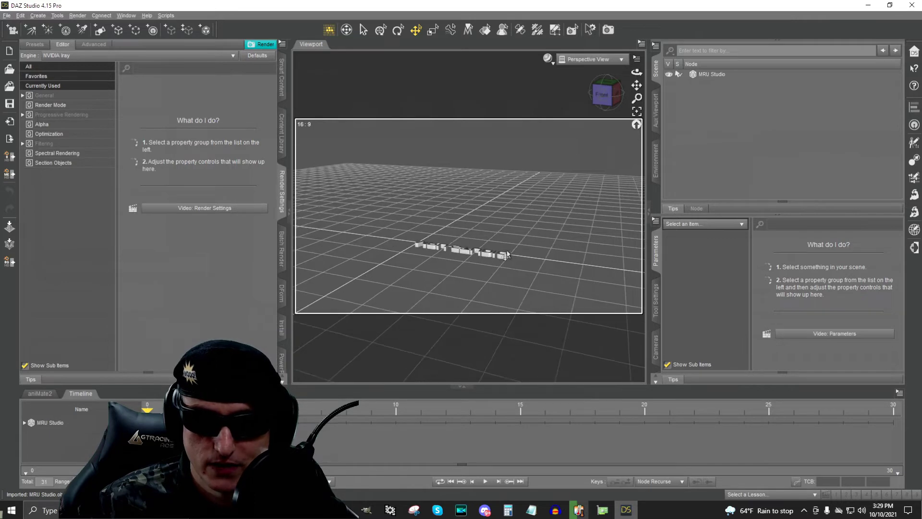
scroll(498, 233, "up", 4)
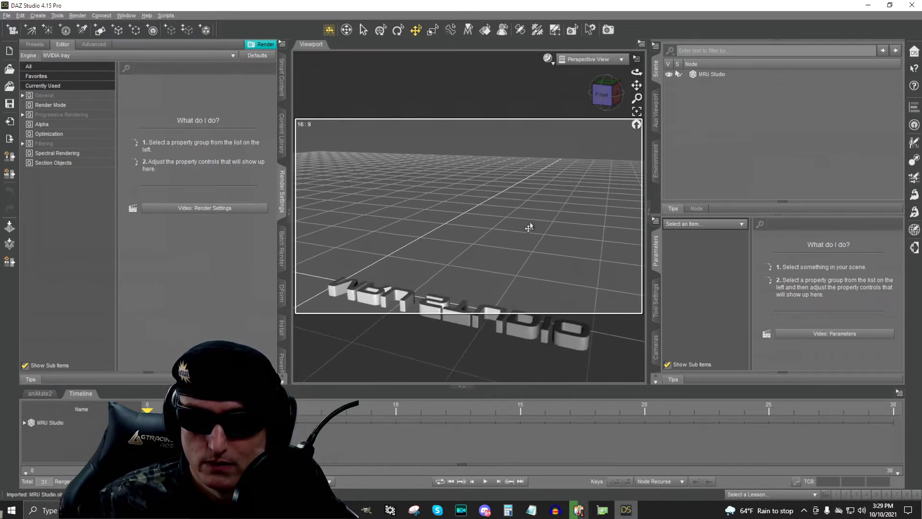
scroll(572, 180, "up", 3)
left_click_drag(637, 85, 520, 216)
scroll(520, 216, "down", 3)
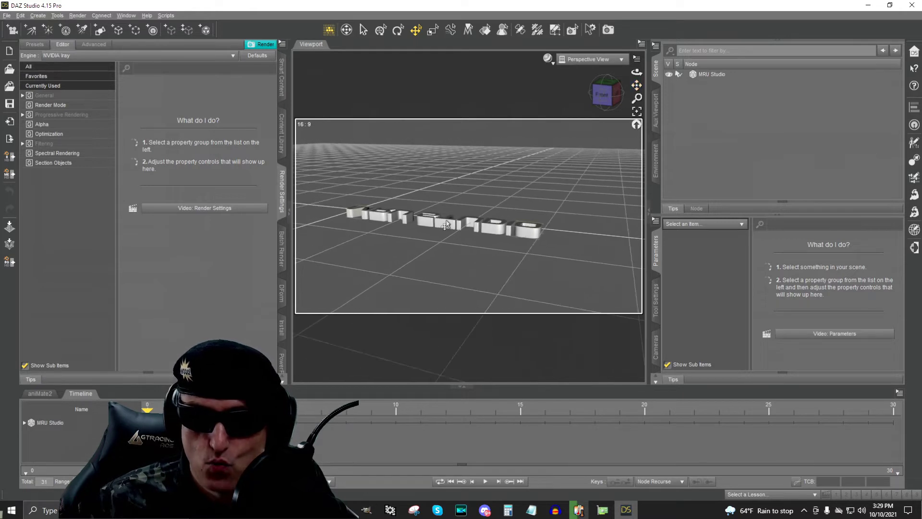
left_click(446, 224)
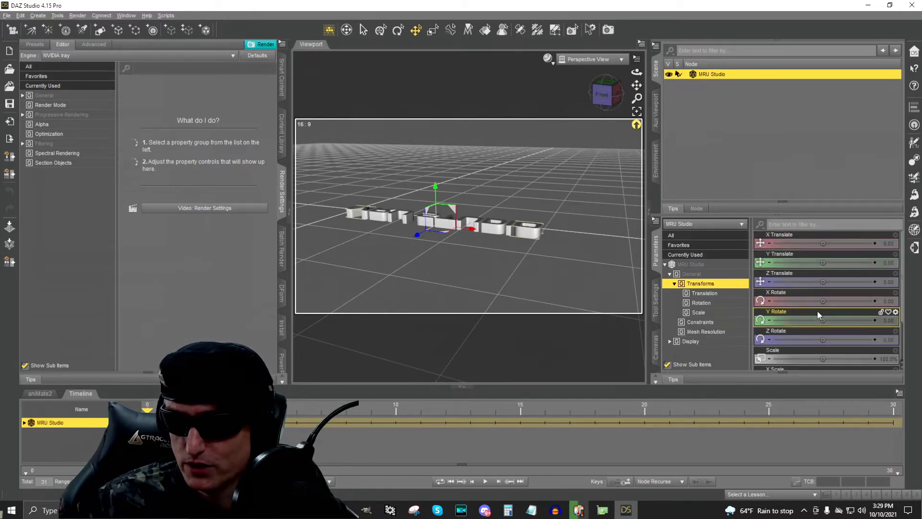
left_click(887, 301)
type("180")
key("Return")
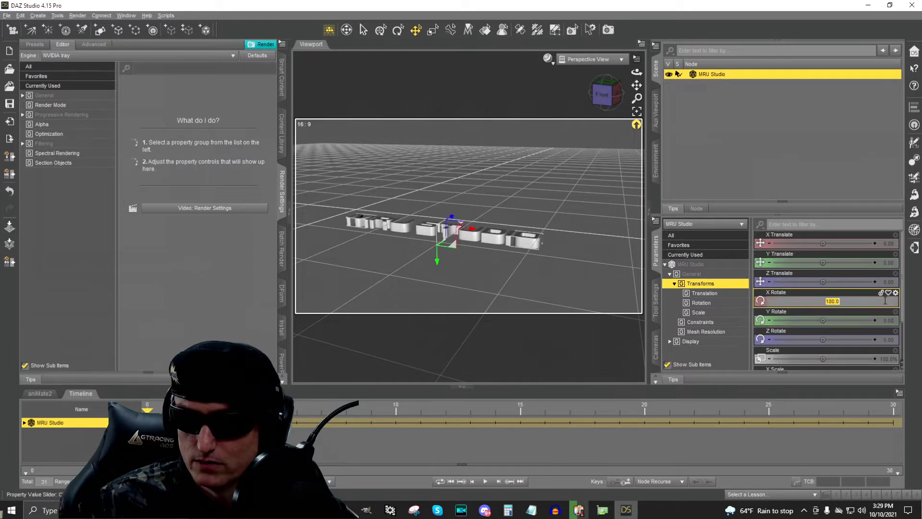
type("-90")
key("Return")
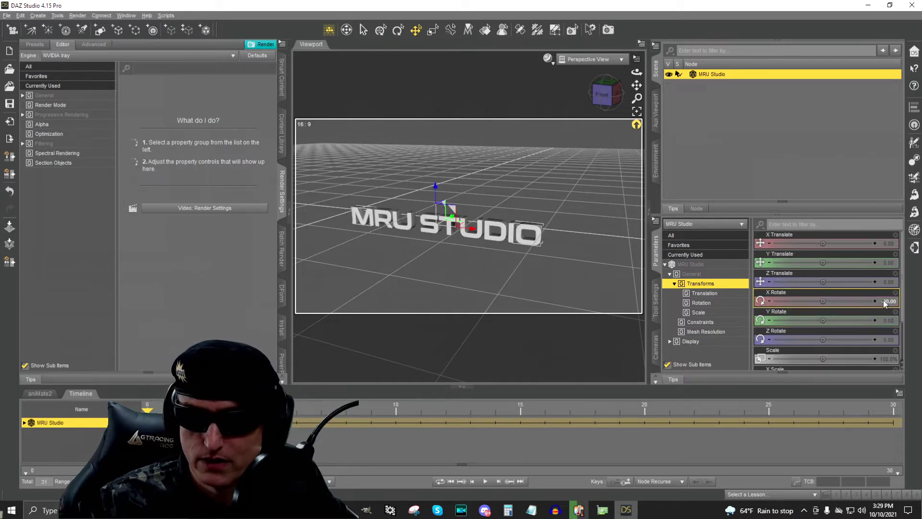
Raise the MRU Studio text above the ground grid to a Y Translate of about 285.42.
left_click_drag(637, 84, 384, 180)
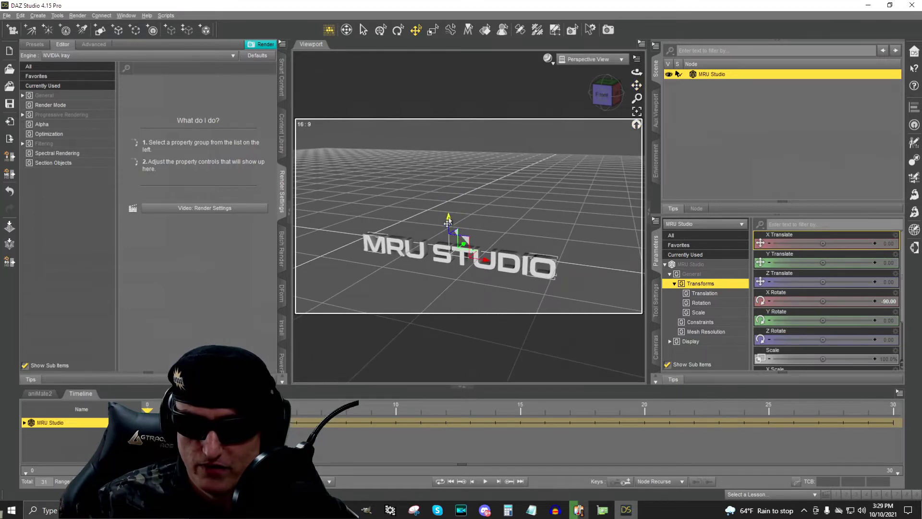
left_click_drag(447, 223, 460, 109)
left_click_drag(636, 86, 600, 96)
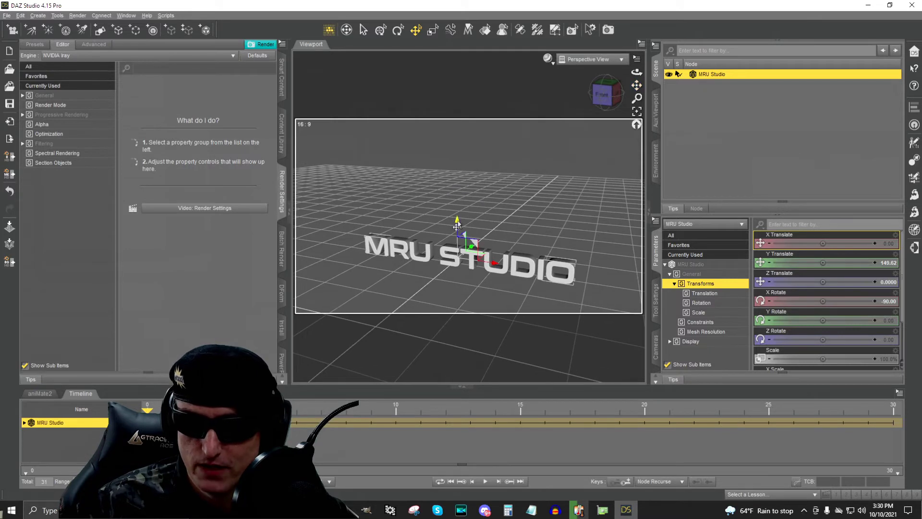
left_click_drag(457, 226, 451, 114)
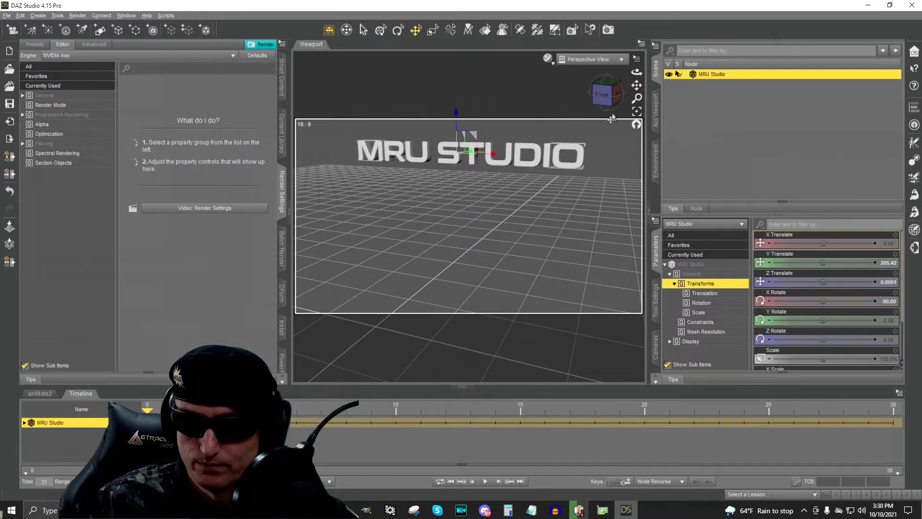
Frame the whole text from slightly above and switch the viewport to the NVIDIA Iray preview.
left_click_drag(607, 123, 628, 92)
scroll(619, 96, "down", 6)
left_click_drag(544, 140, 548, 96)
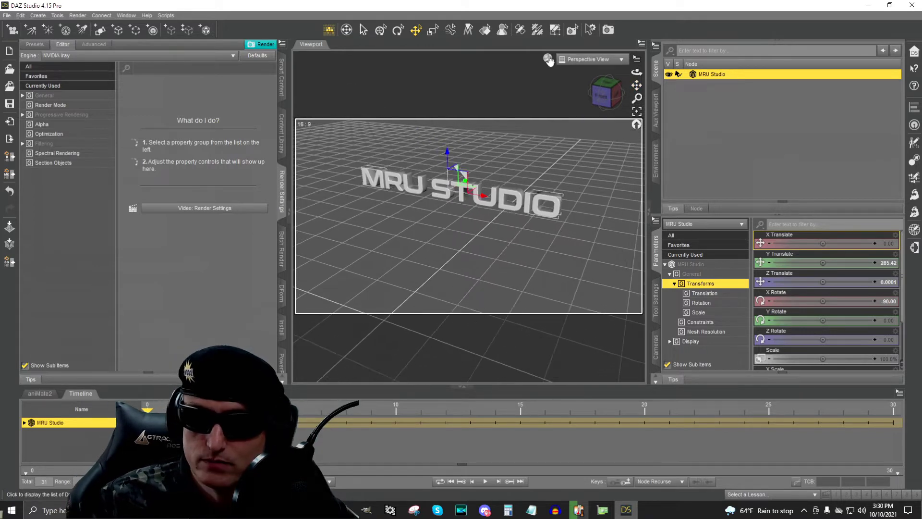
left_click(548, 58)
left_click(559, 171)
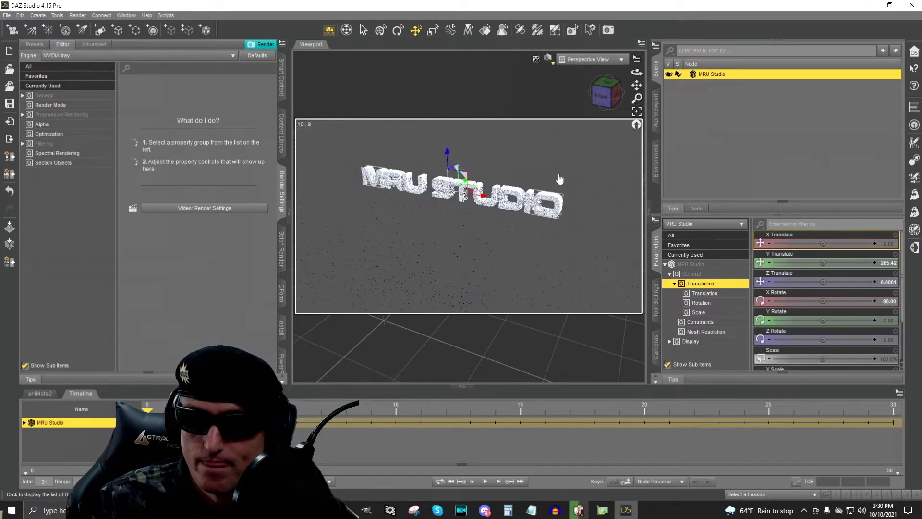
Rotate the lighting dome in the Environment render settings to about 85.22.
left_click(602, 101)
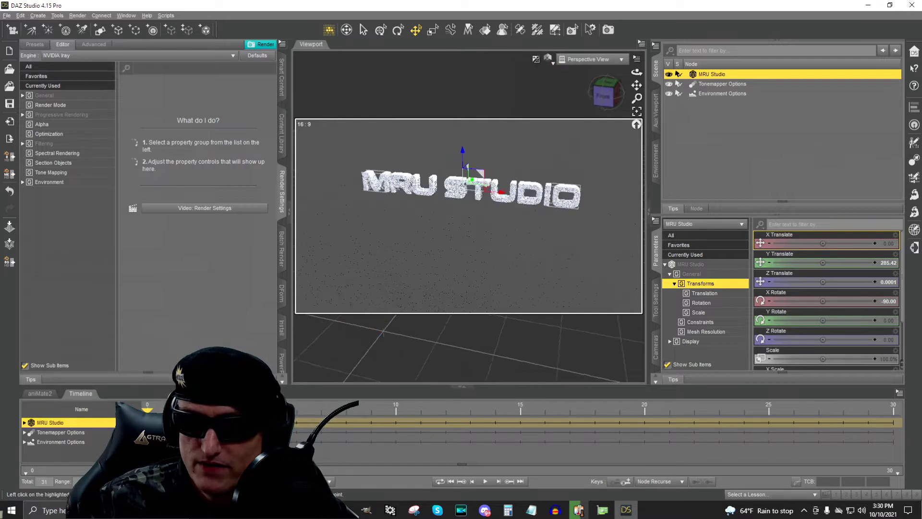
left_click(90, 184)
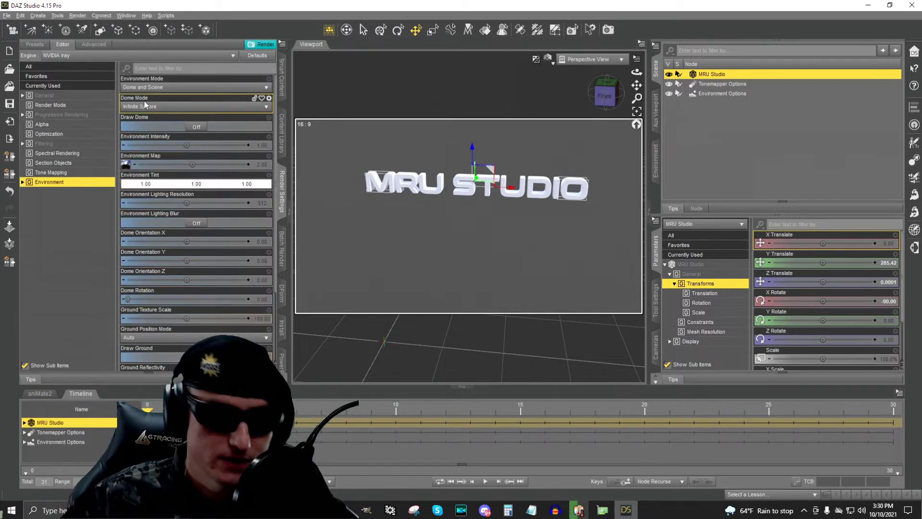
mouse_move(126, 167)
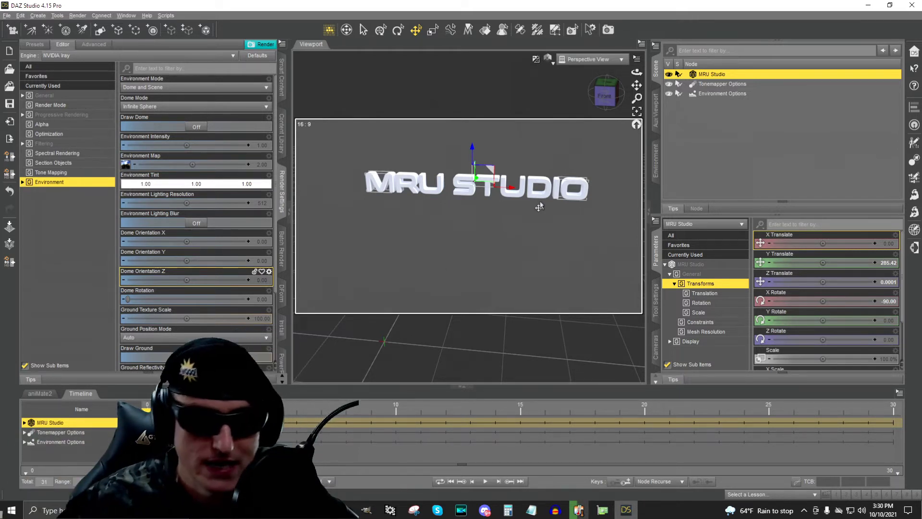
scroll(263, 241, "down", 3)
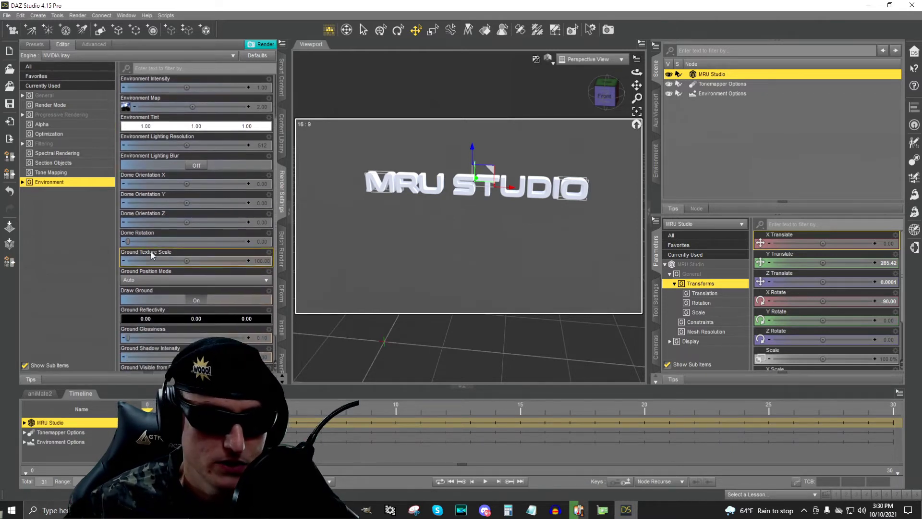
left_click_drag(128, 242, 146, 240)
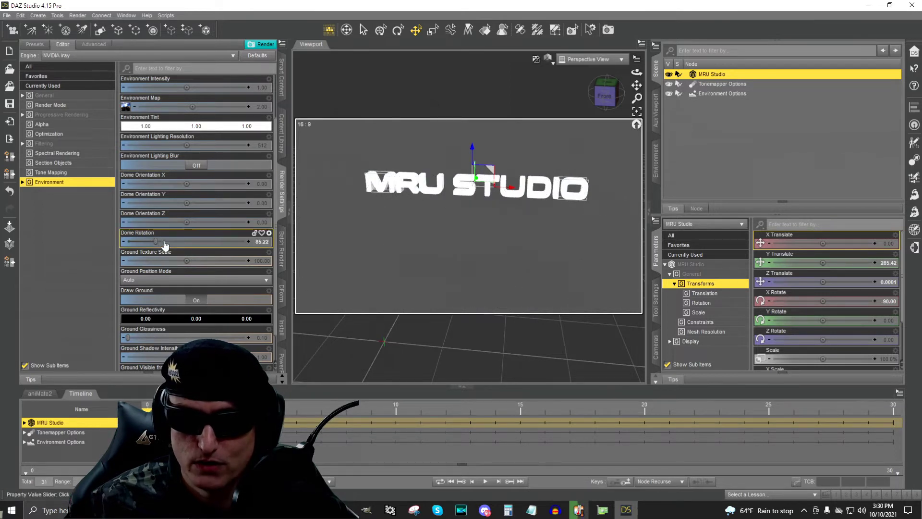
Turn on Draw Dome to view the environment behind the text, and turn it back off.
scroll(272, 136, "up", 3)
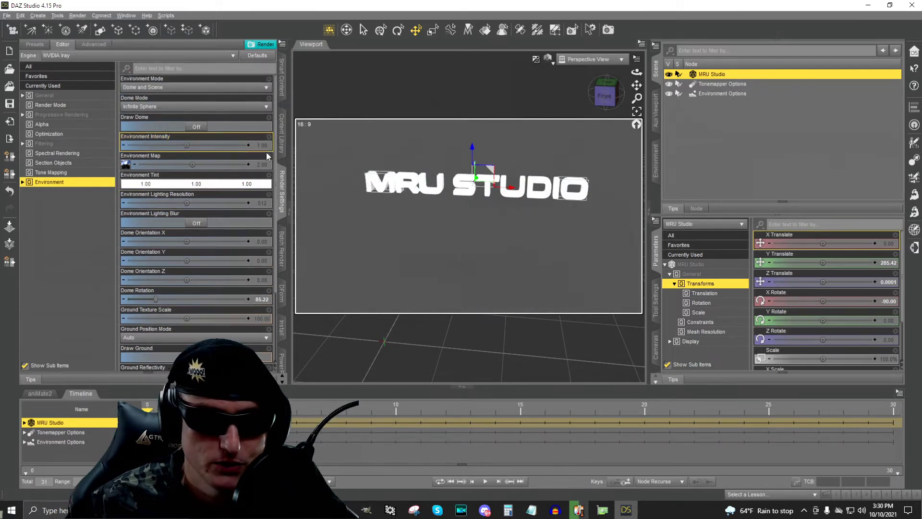
left_click(195, 127)
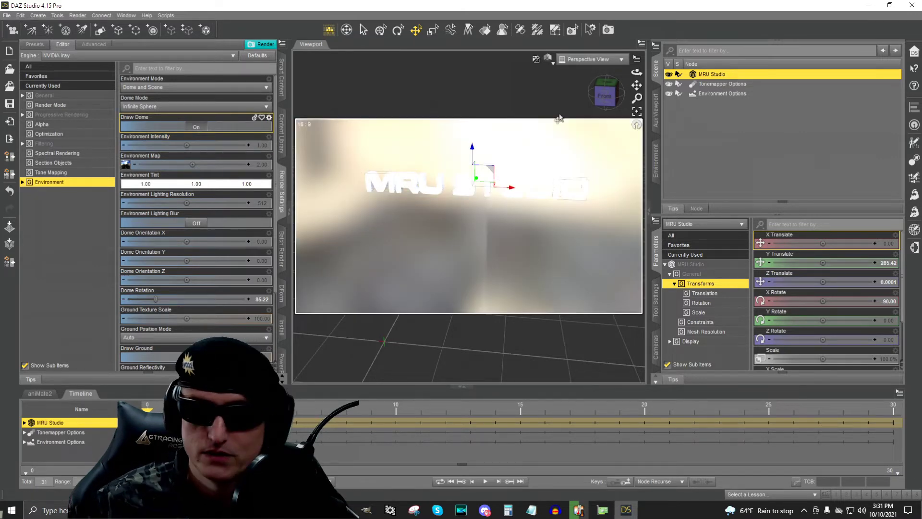
mouse_move(604, 103)
left_mouse_down()
mouse_move(567, 94)
mouse_move(572, 77)
mouse_move(593, 74)
mouse_move(614, 102)
mouse_move(605, 98)
left_mouse_up()
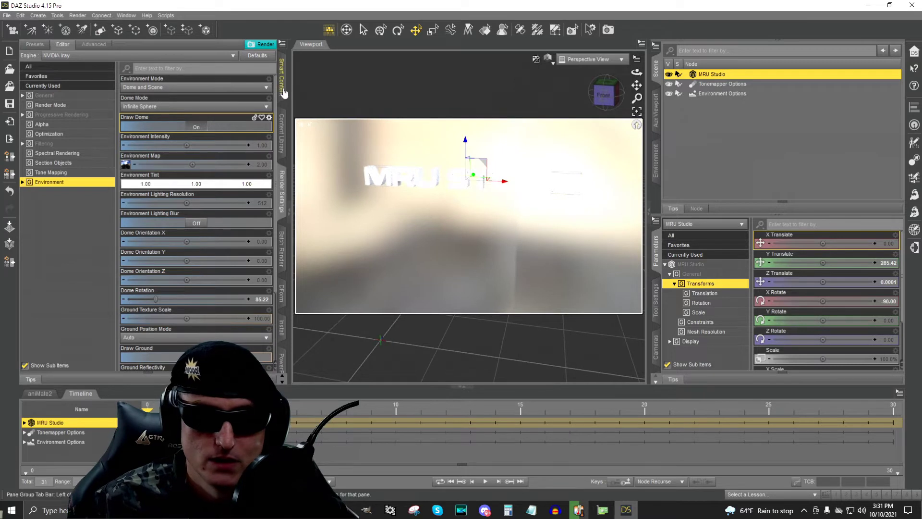
left_click(201, 129)
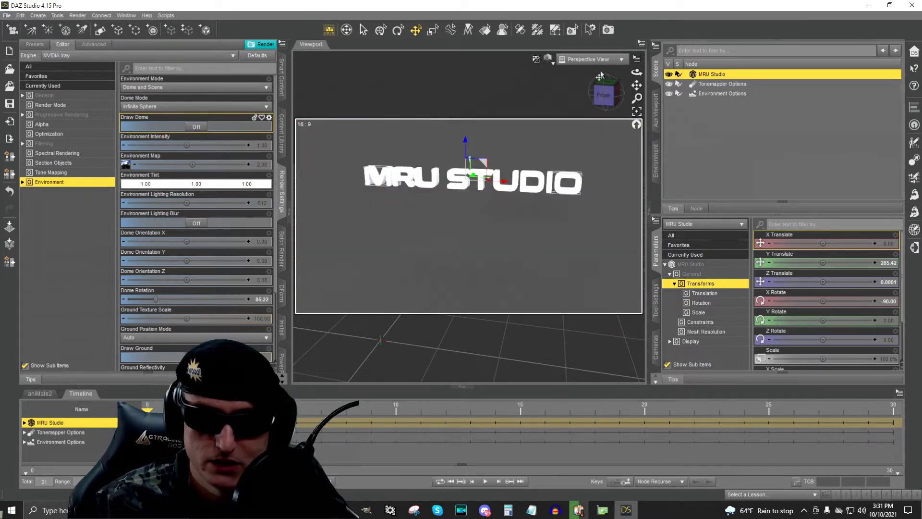
View the text from a slight side angle and set the Environment Intensity to 0.5.
left_click_drag(614, 97, 606, 99)
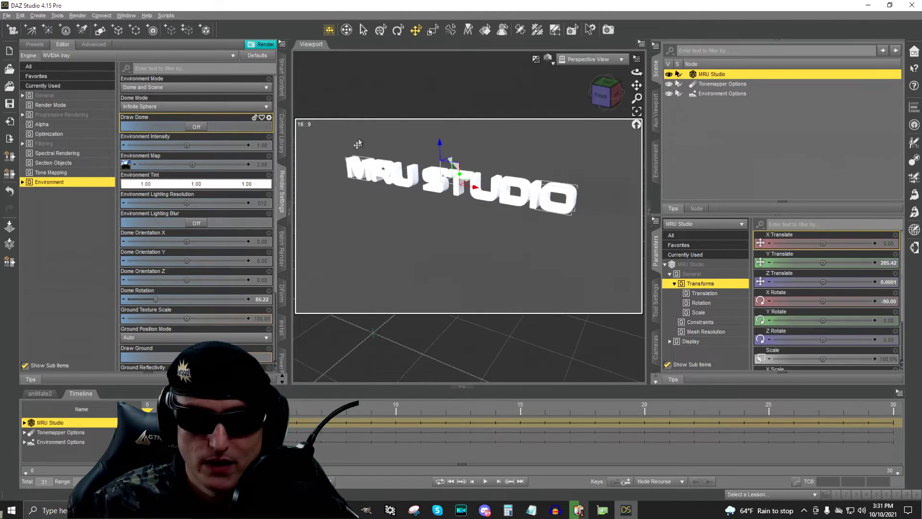
left_click(262, 145)
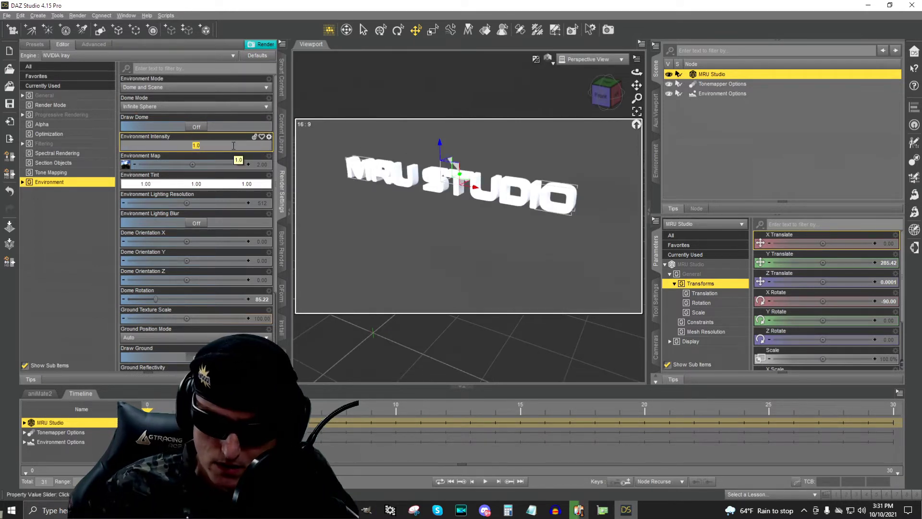
type("0.5")
key("Return")
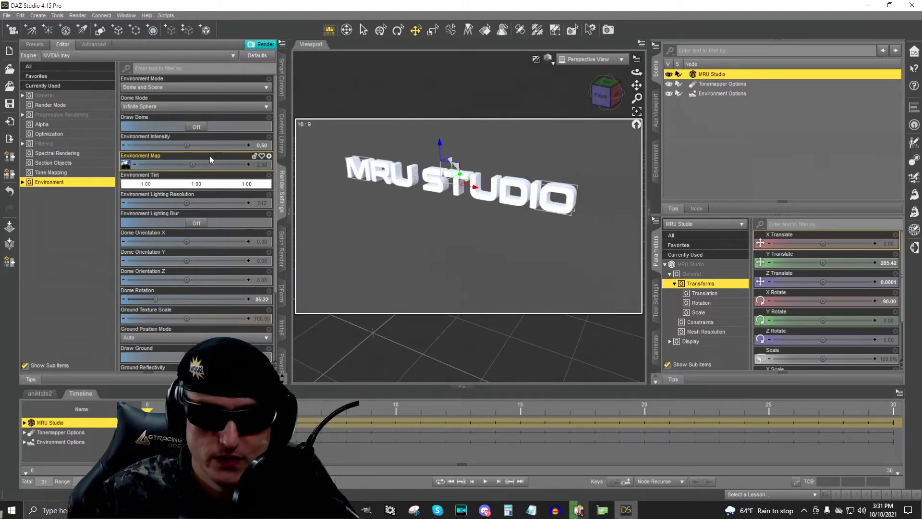
Try an Environment Intensity of 0.25, and set it back to 0.5.
left_click(261, 146)
type("0.25")
key("Return")
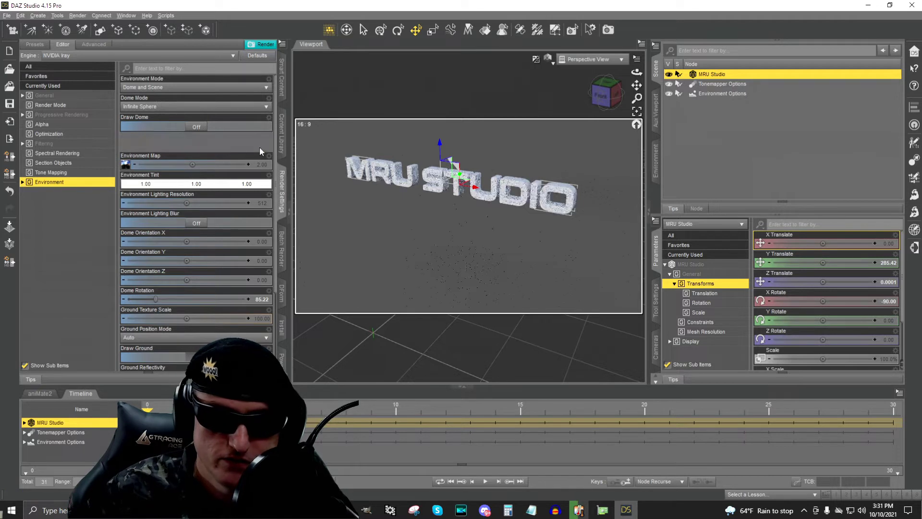
left_click(262, 148)
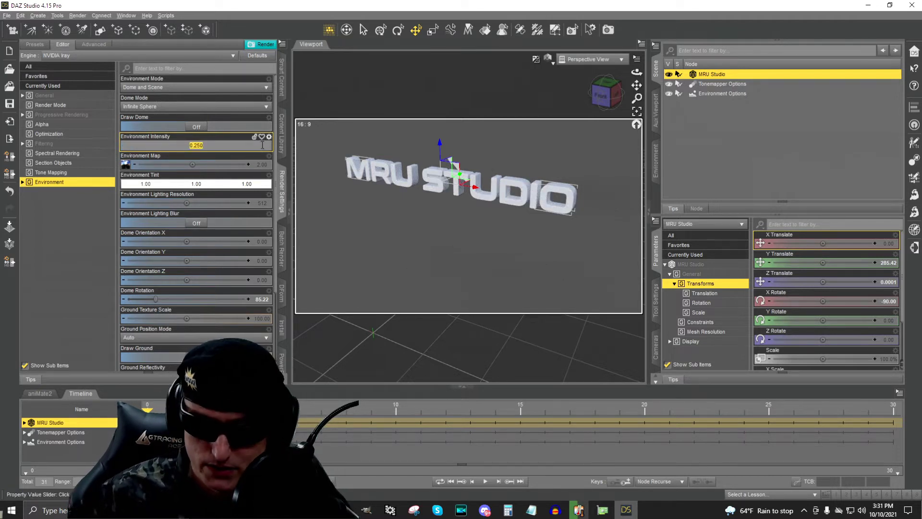
key("Return")
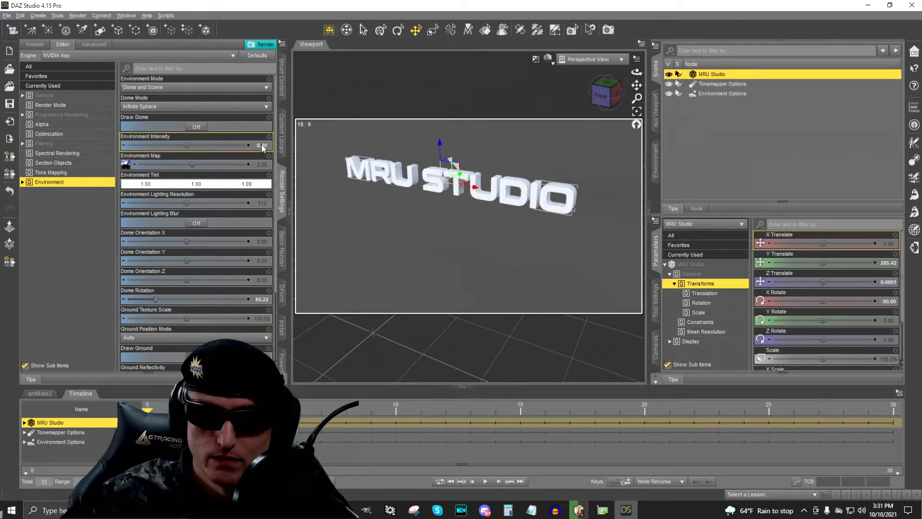
left_click(262, 144)
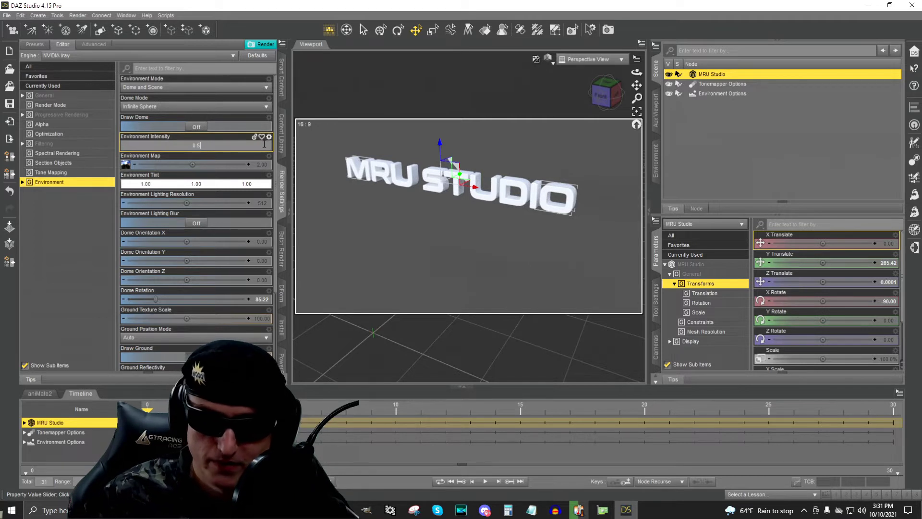
key("Return")
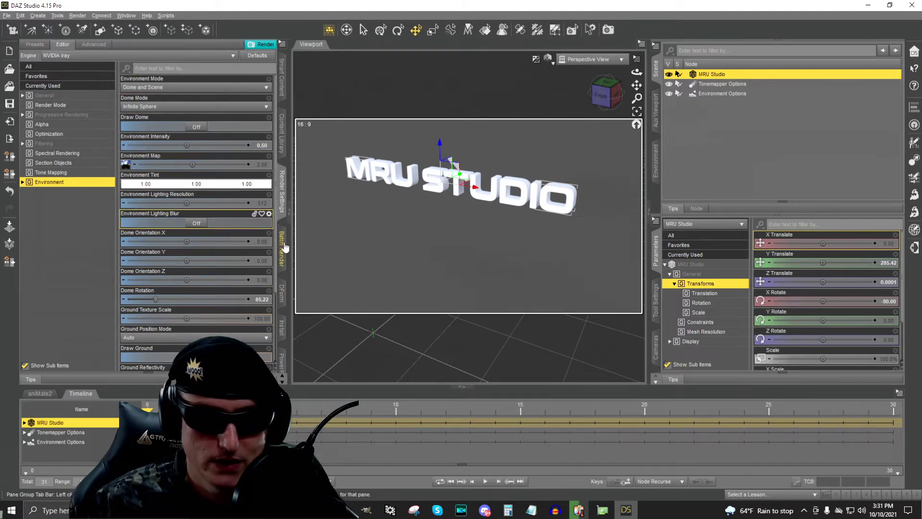
Open the surface settings, select the MRU Studio object there and expand it to show its material group.
scroll(285, 253, "down", 8)
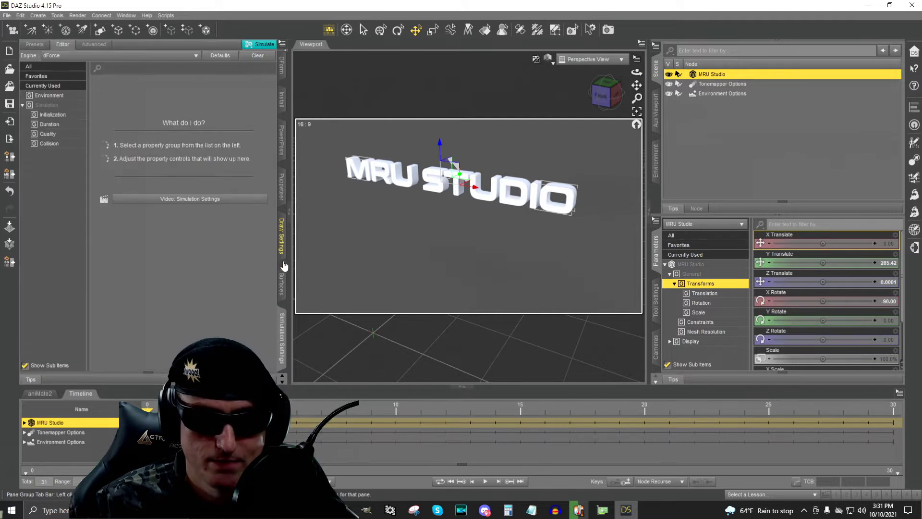
left_click(283, 293)
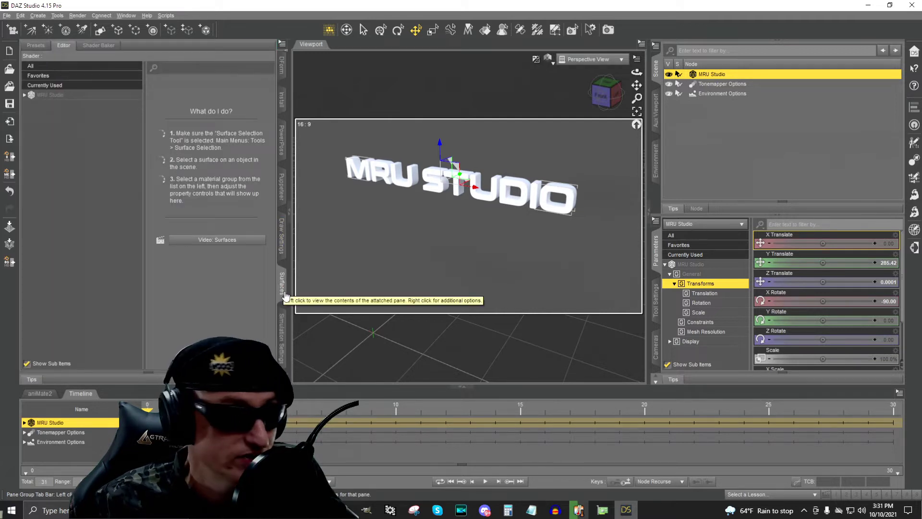
left_click(126, 16)
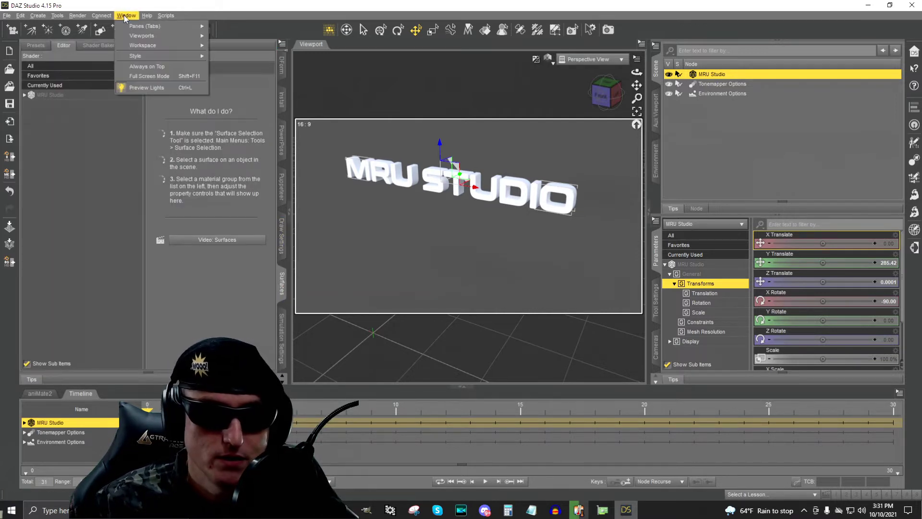
mouse_move(152, 27)
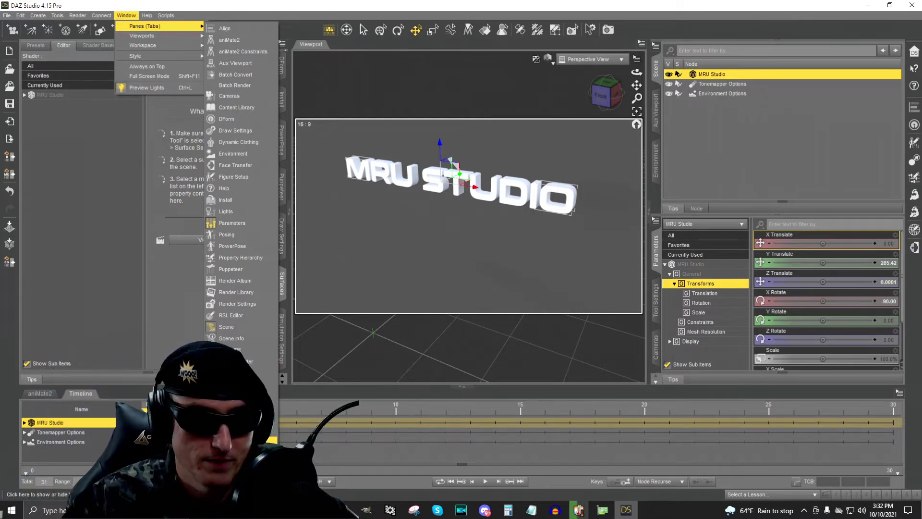
left_click(122, 249)
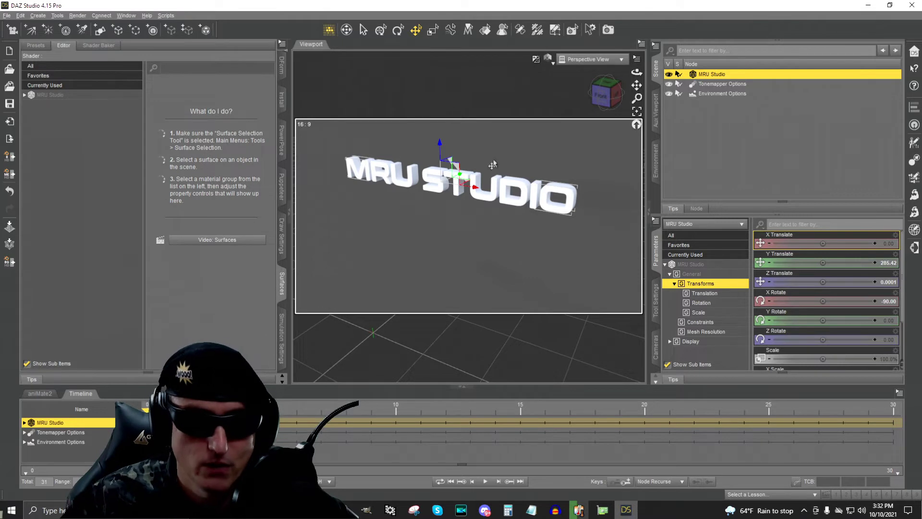
left_click(75, 97)
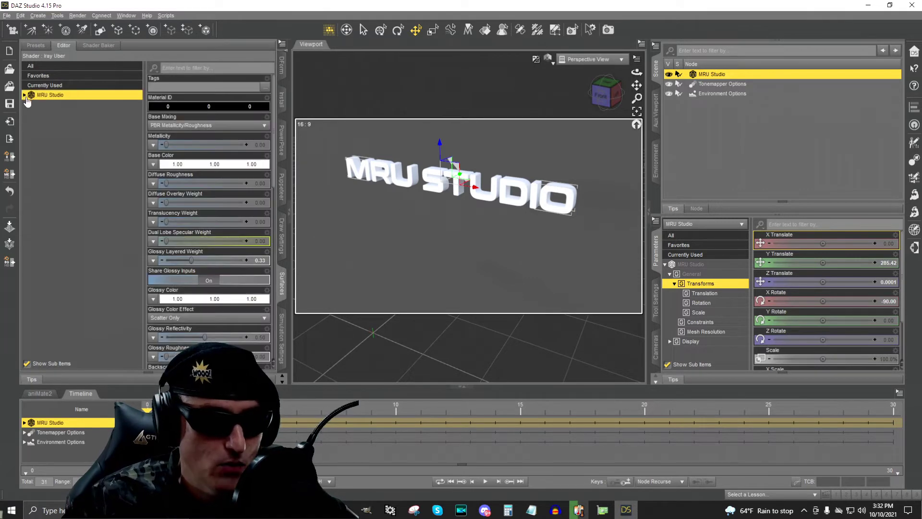
left_click(25, 95)
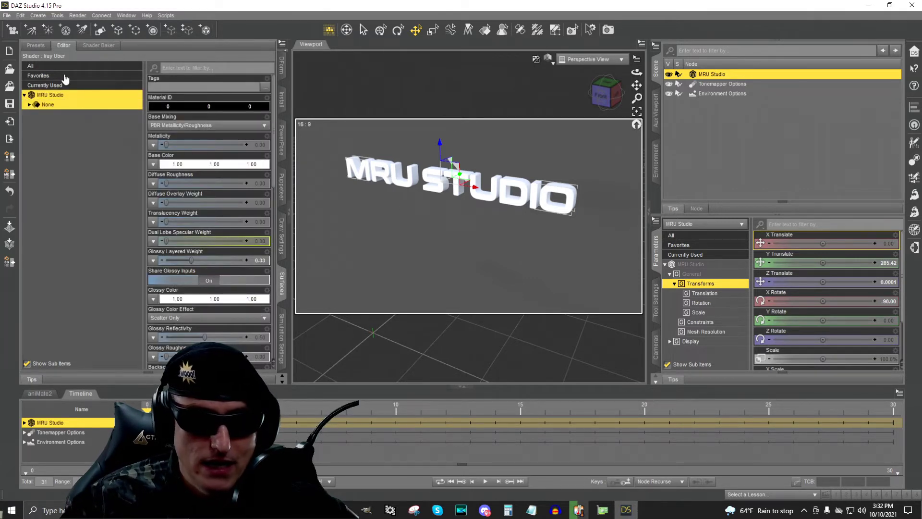
Apply the yellow ISS CC 029 shader from the Iray Super Shaders ColorfulCamouflage presets to the text.
left_click(36, 45)
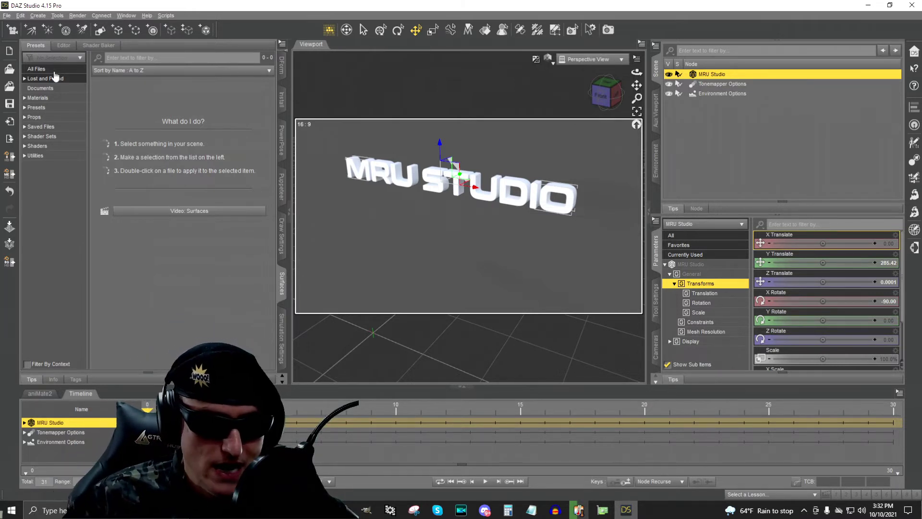
left_click(25, 136)
left_click(29, 146)
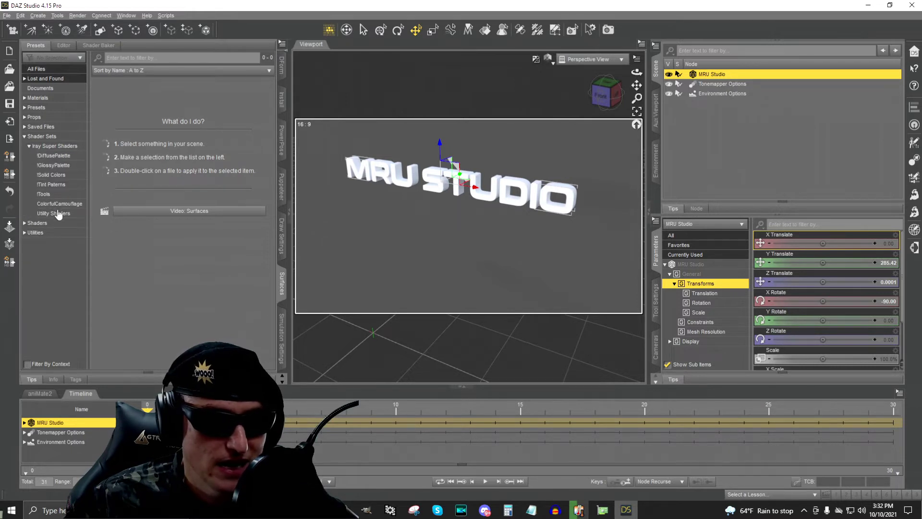
left_click(59, 203)
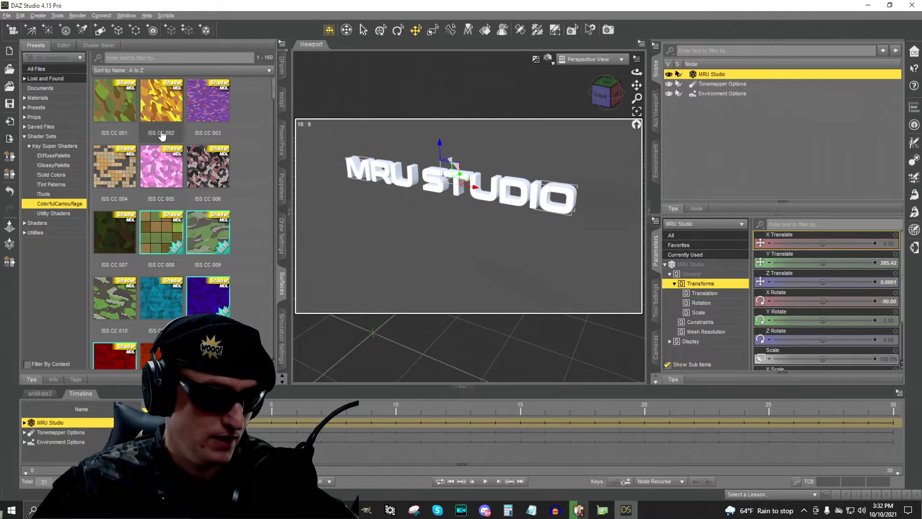
mouse_move(168, 103)
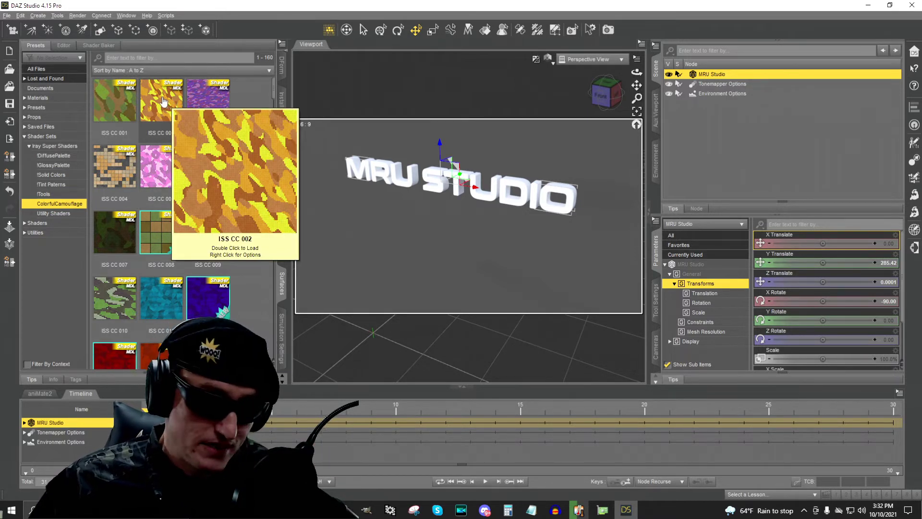
scroll(163, 101, "down", 5)
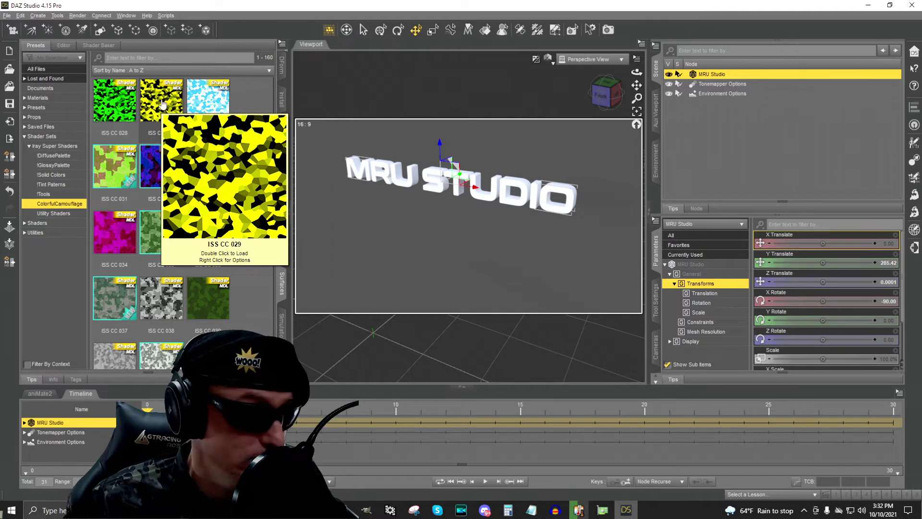
double_click(165, 105)
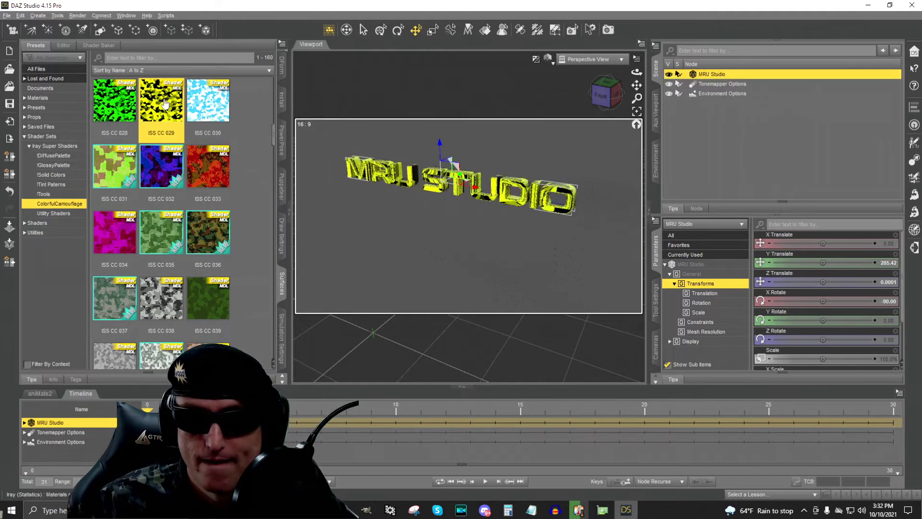
Try the green ISS CC 028 camouflage shader on the text, and replace it with the light blue ISS CC 030.
mouse_move(601, 96)
left_mouse_down()
mouse_move(565, 99)
mouse_move(619, 98)
mouse_move(599, 99)
left_mouse_up()
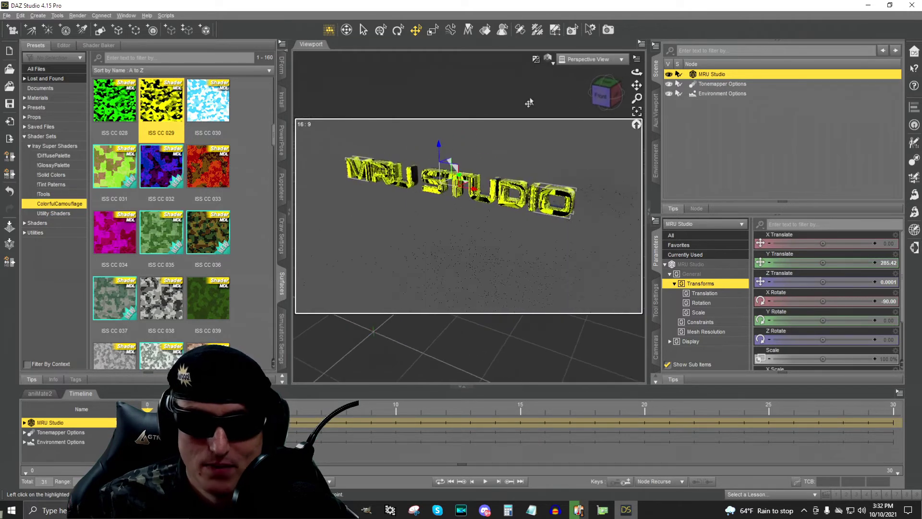
double_click(120, 99)
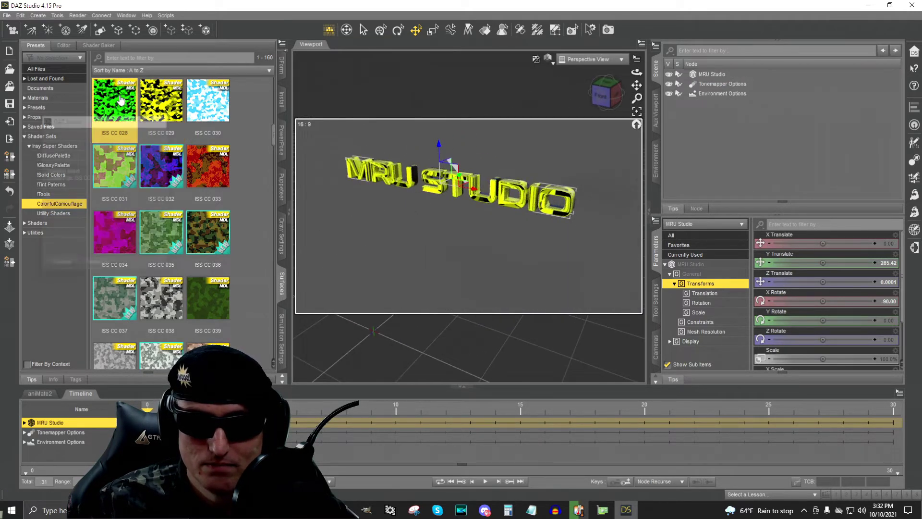
double_click(218, 103)
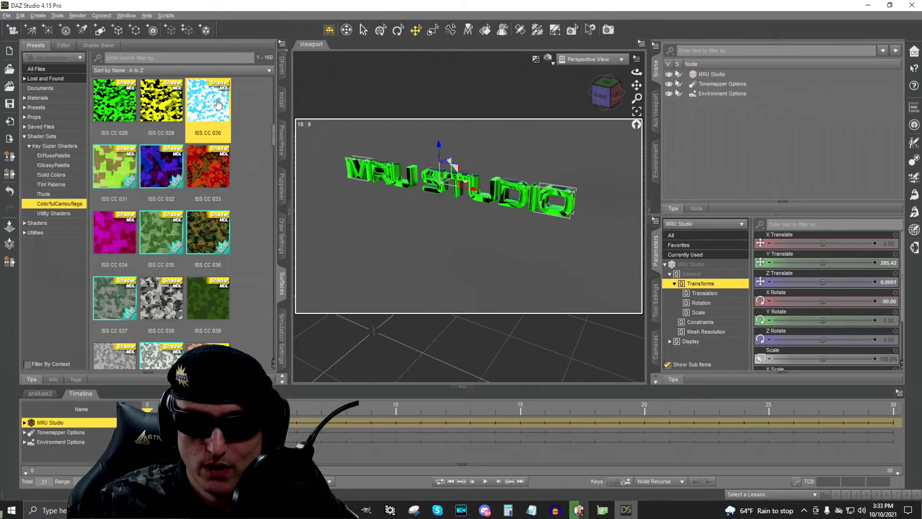
Try the Iray Car Paint shaders Car Paint - Green, Car Paint - Orange Peel 2 Layer and Coated Flip-Flop Paint on the text.
left_click(53, 175)
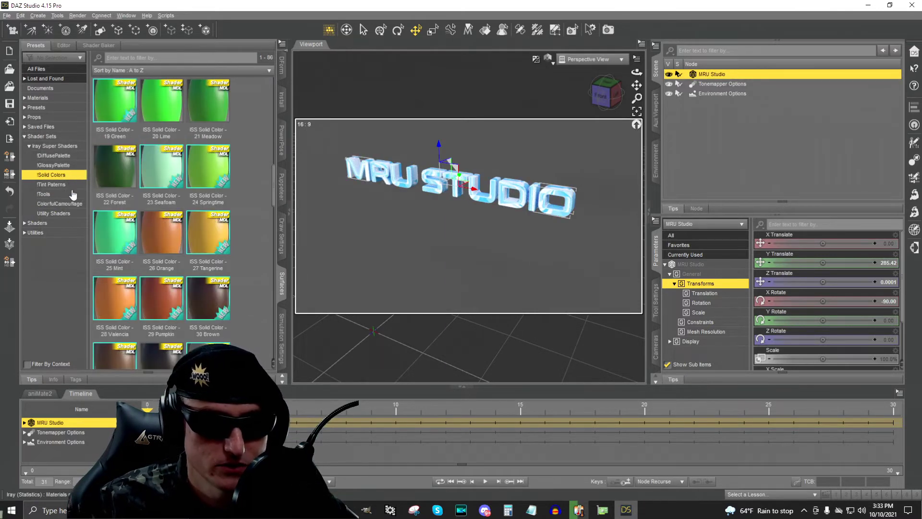
left_click(69, 184)
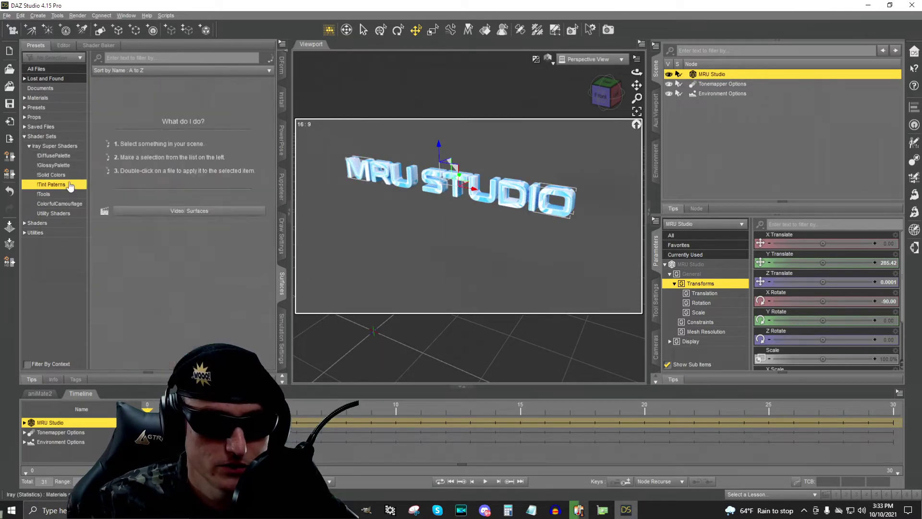
left_click(26, 225)
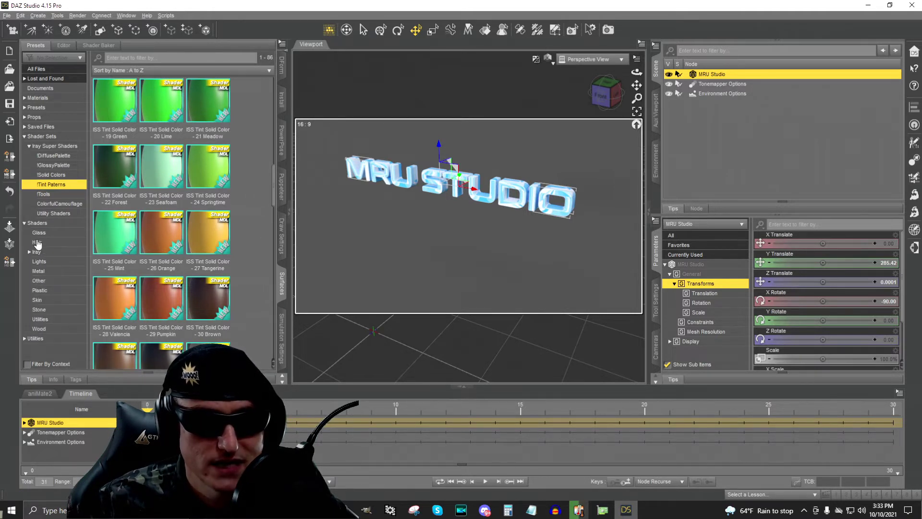
left_click(25, 338)
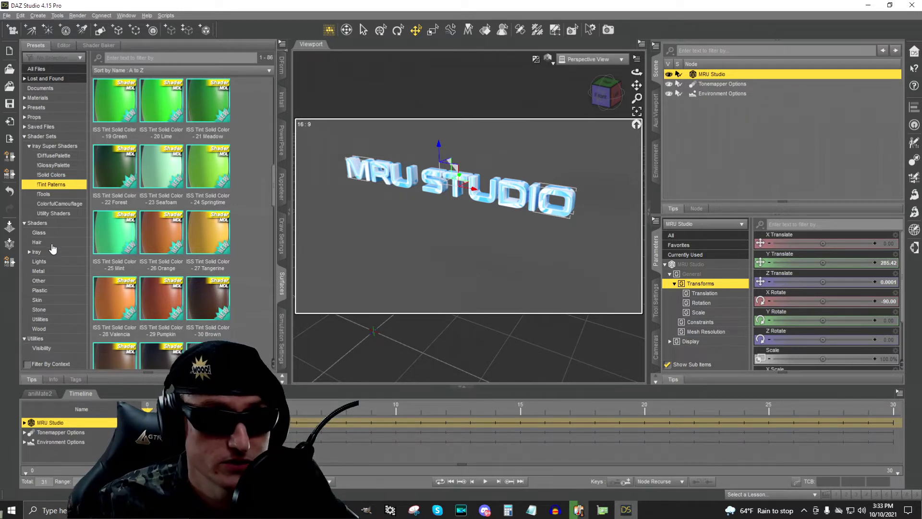
left_click(30, 254)
scroll(62, 276, "down", 2)
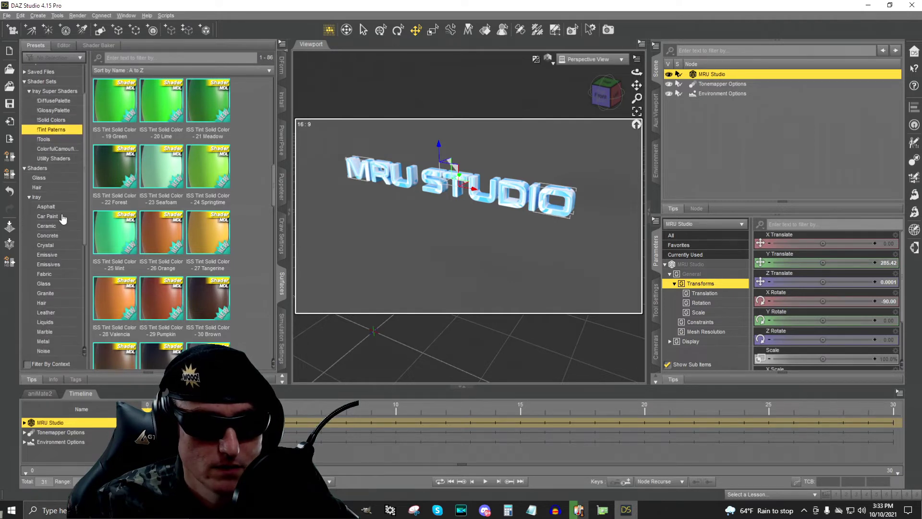
left_click(62, 217)
left_click(117, 129)
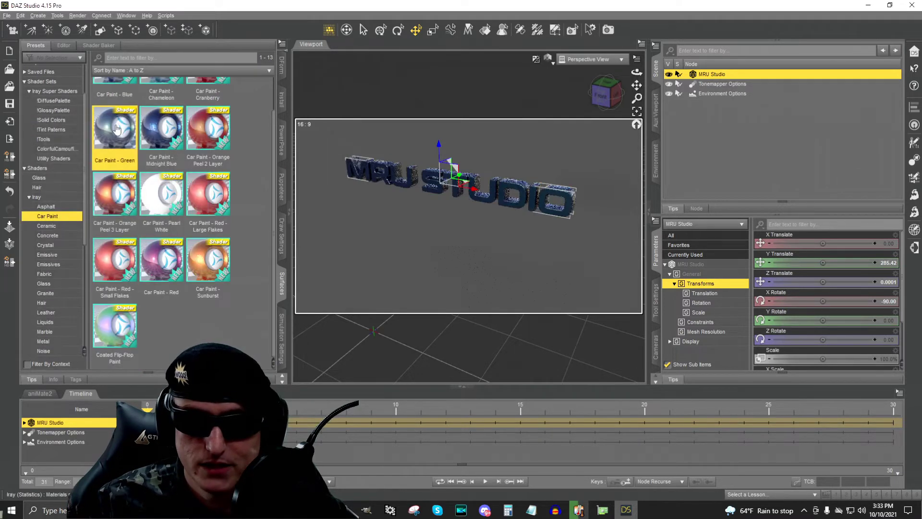
left_click(197, 138)
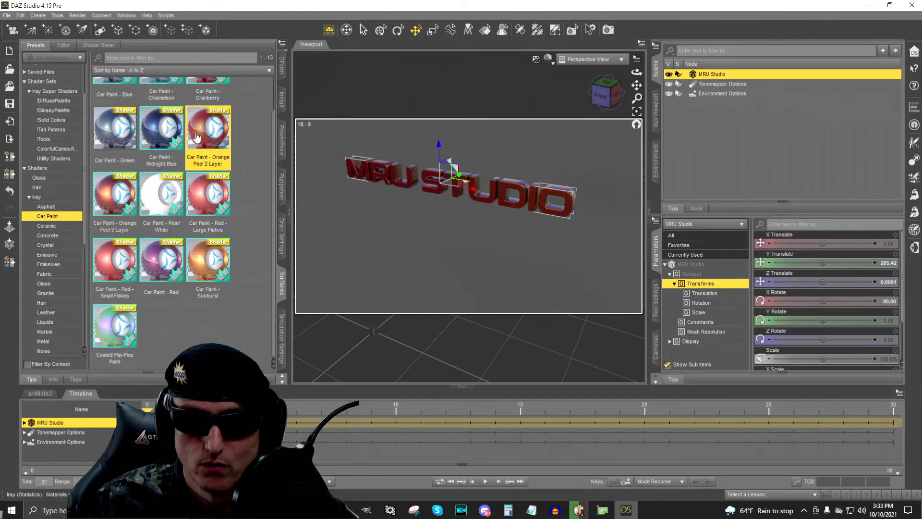
left_click(109, 321)
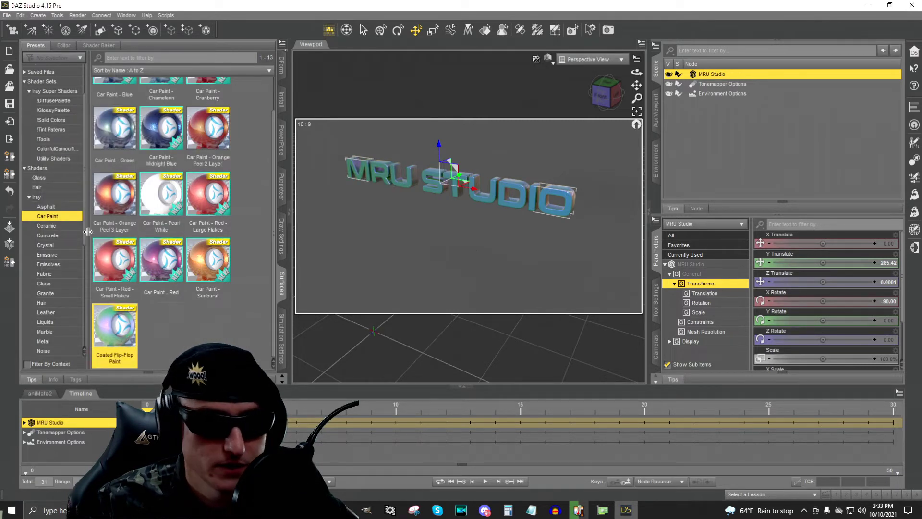
Apply the Colored Wax shader from the Iray Wax presets to the text.
left_click(47, 254)
scroll(63, 283, "down", 4)
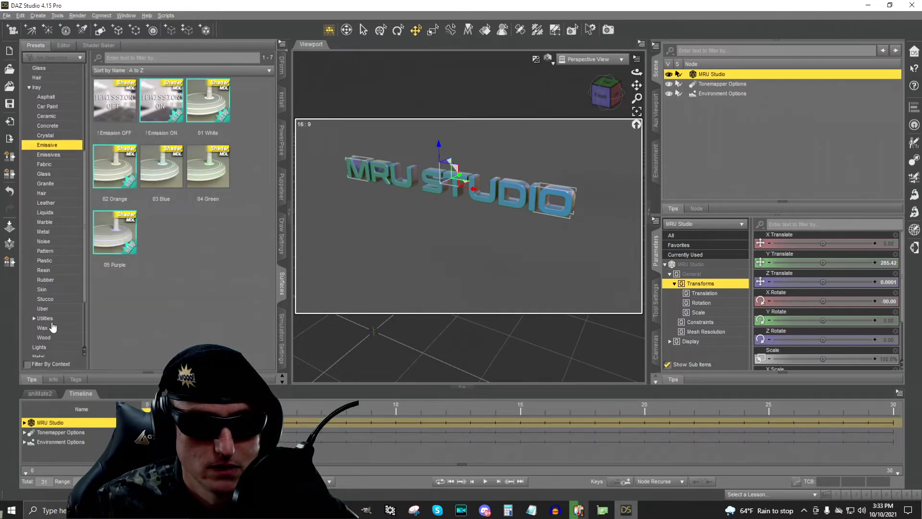
left_click(54, 329)
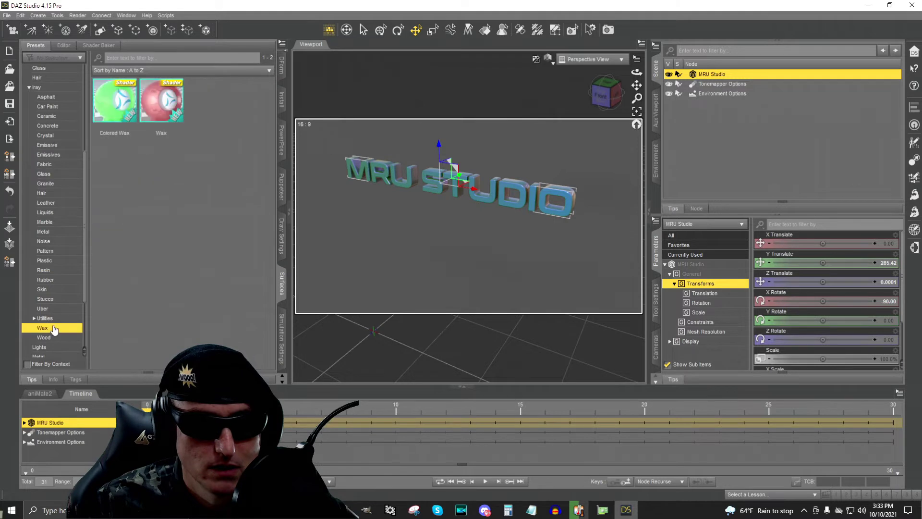
double_click(118, 98)
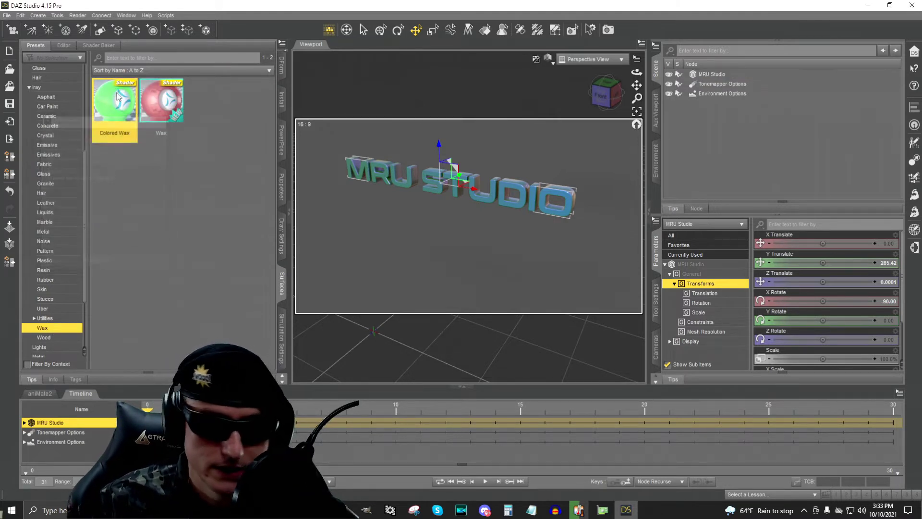
Replace the text's green shader with the red Wax shader from the Iray Wax presets.
scroll(449, 160, "up", 7)
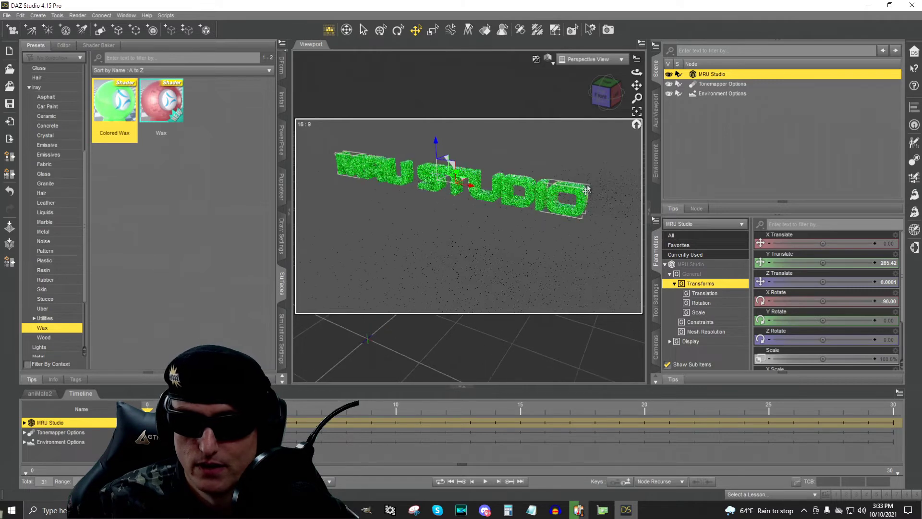
scroll(579, 186, "down", 5)
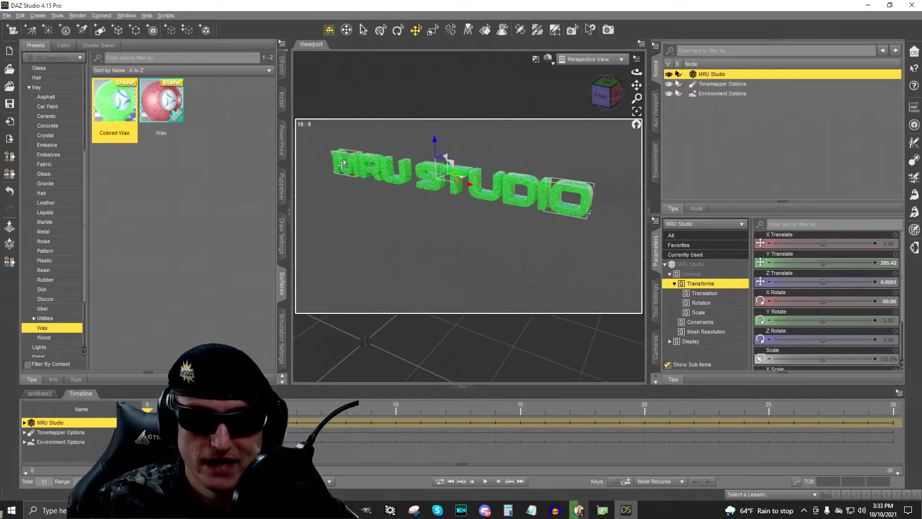
double_click(160, 100)
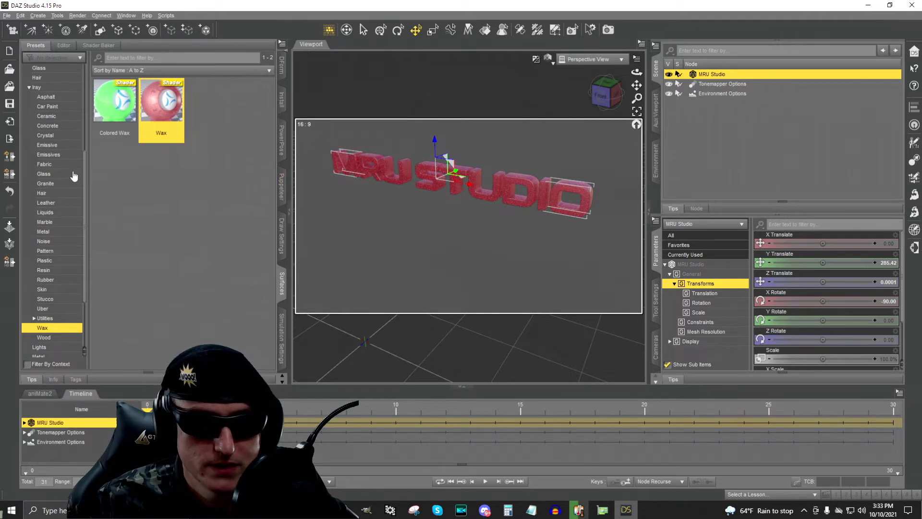
Try a Glossy Roughness of 1.00 on the text's wax surface, return it to 0.00, and inspect the letters from other angles.
left_click(64, 45)
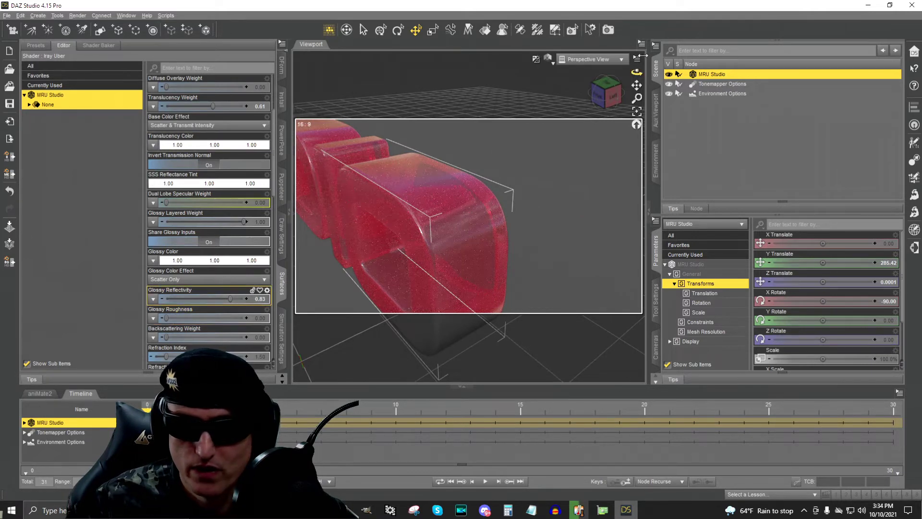
left_click_drag(166, 318, 273, 319)
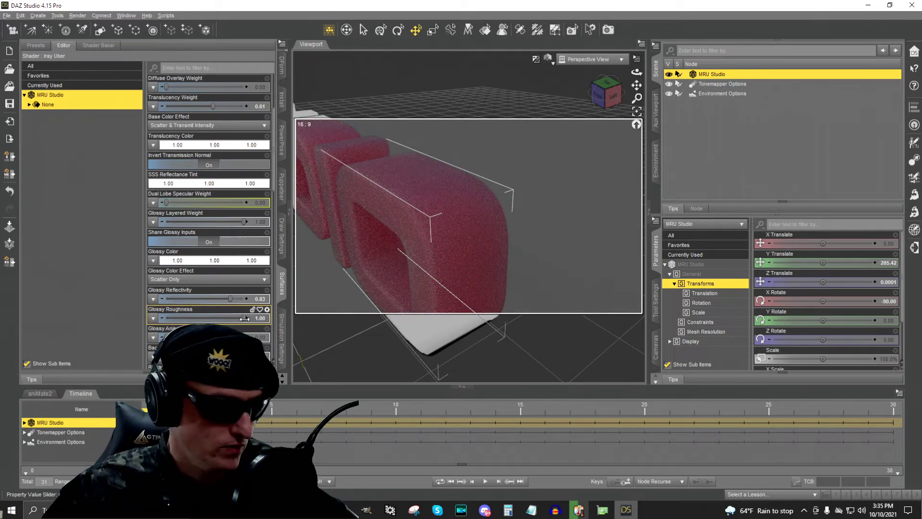
left_click_drag(244, 319, 164, 318)
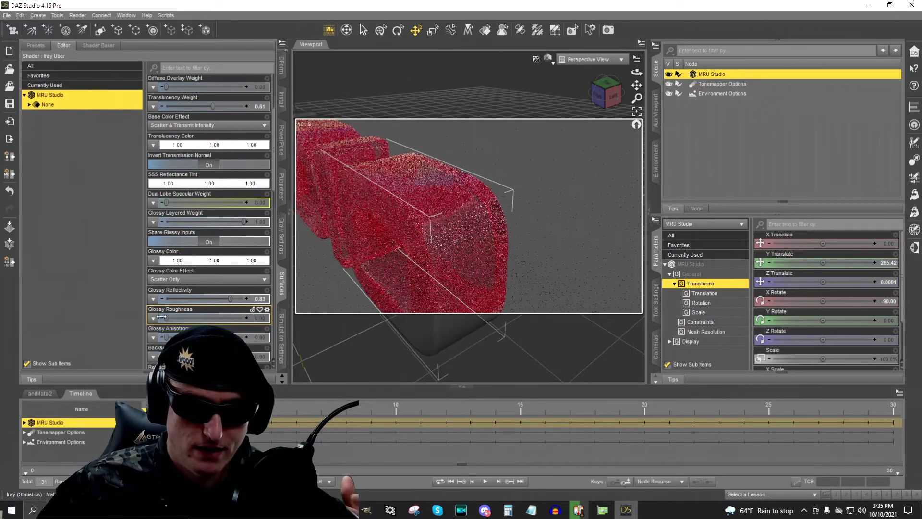
mouse_move(614, 97)
left_mouse_down()
mouse_move(641, 95)
mouse_move(613, 99)
left_mouse_up()
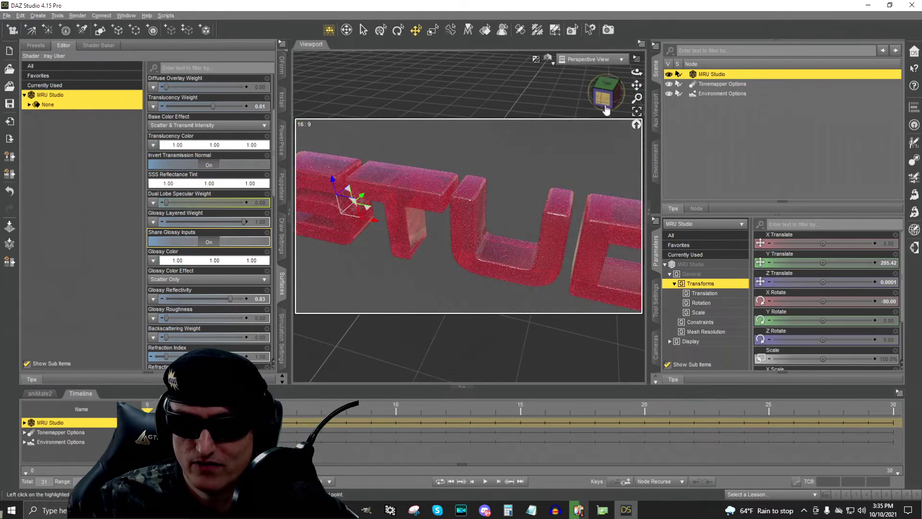
left_click_drag(604, 100, 587, 94)
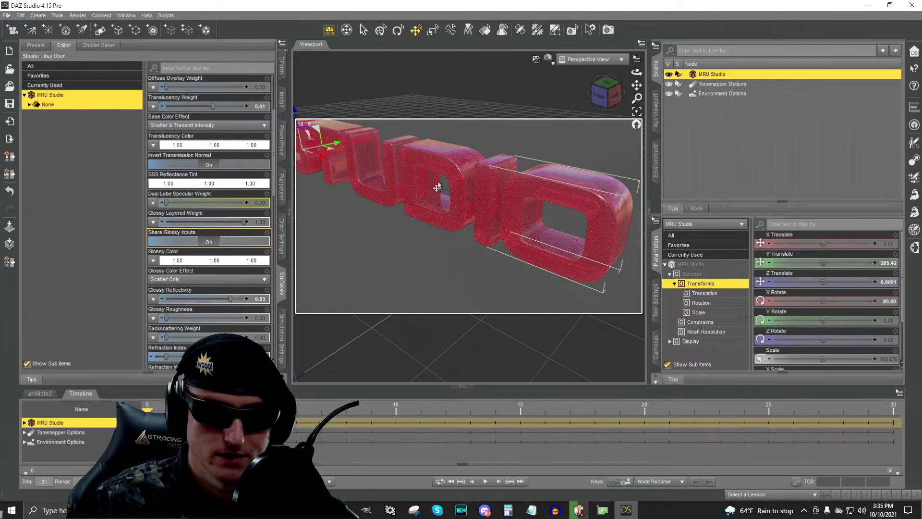
Apply the ISS Flourescent Color - Yellow preset from the Iray Super Shaders Solid Colors to the wax text.
left_click(37, 45)
left_click(113, 105)
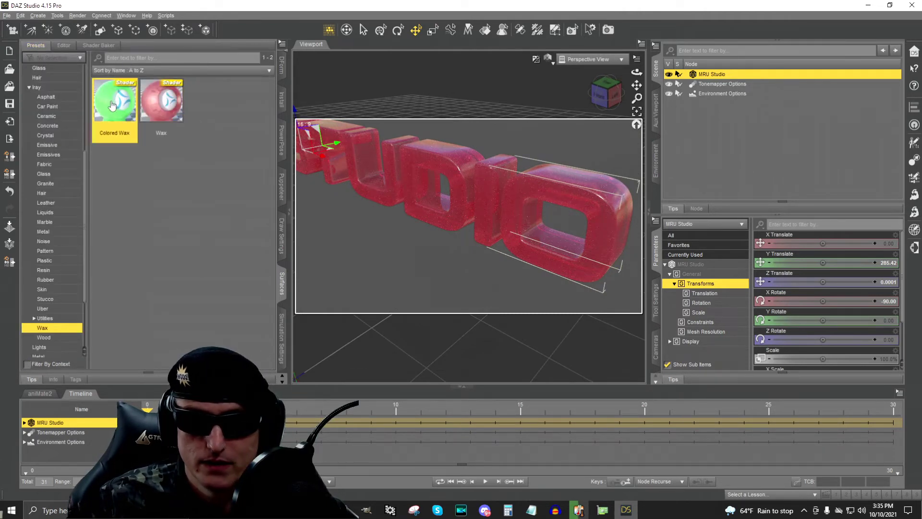
scroll(72, 125, "up", 6)
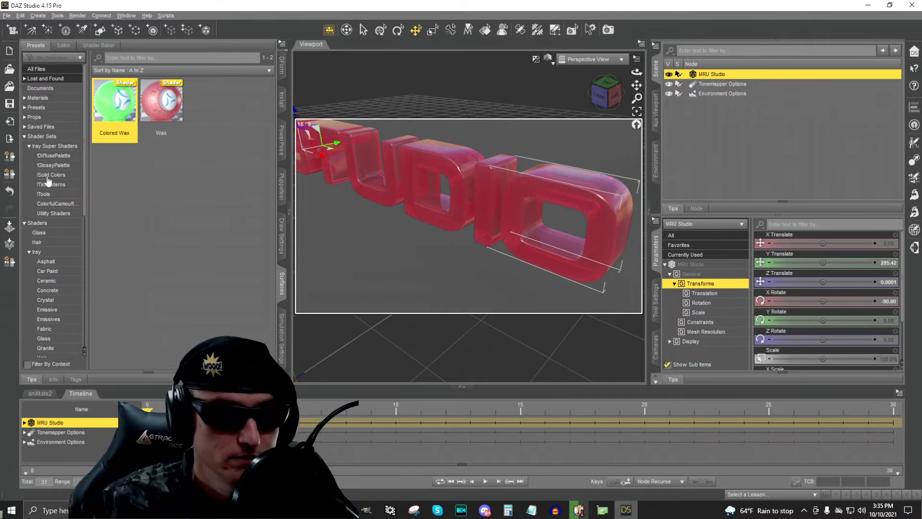
scroll(56, 281, "down", 2)
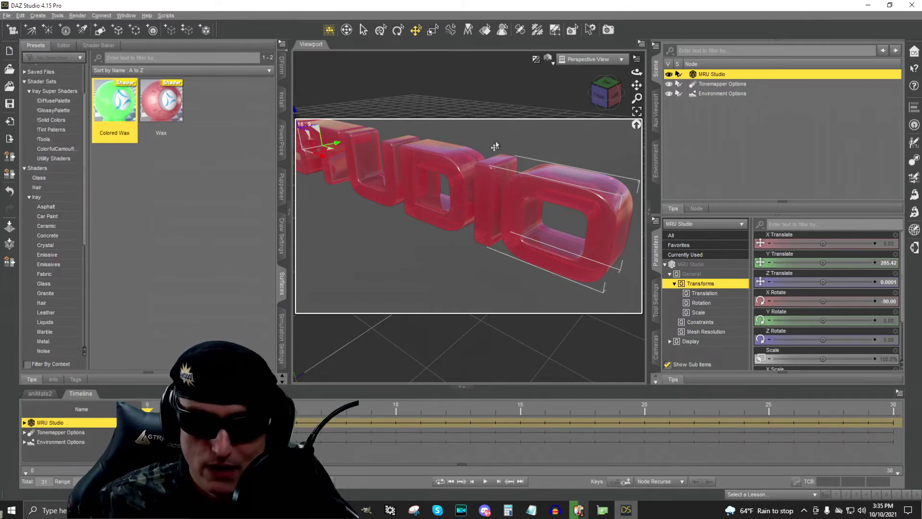
scroll(545, 141, "down", 2)
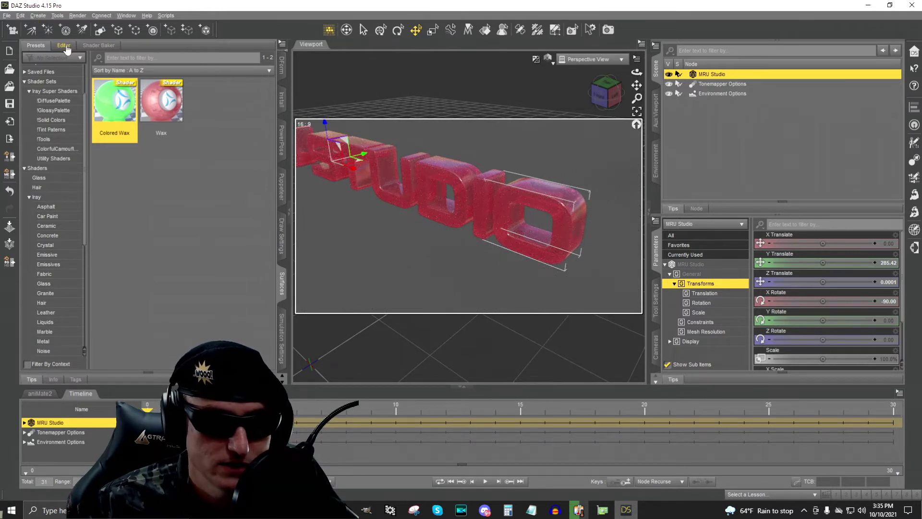
left_click(63, 120)
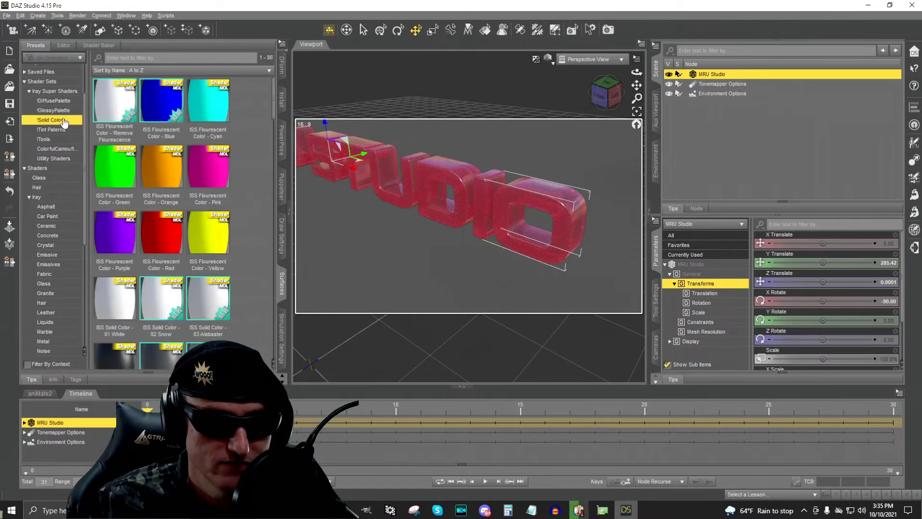
double_click(207, 240)
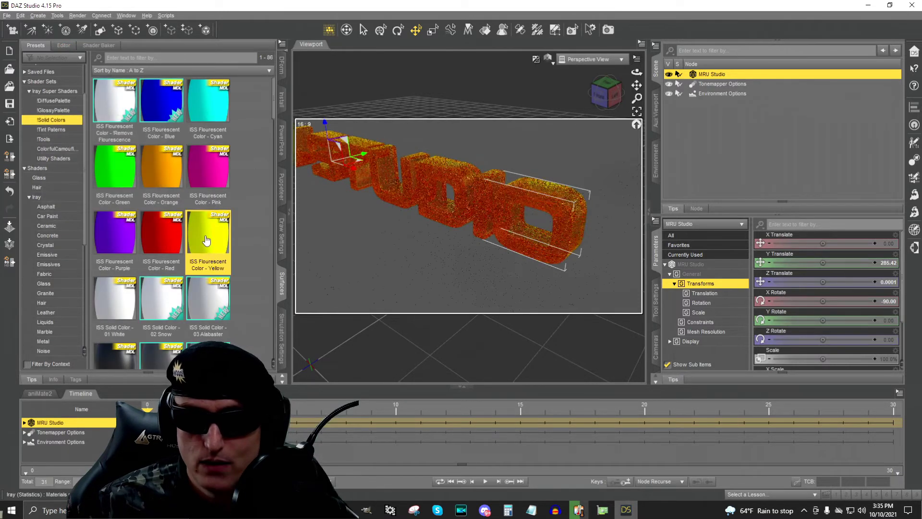
Set the text surface's Transmitted Color to pure yellow (1.00, 1.00, 0.00).
scroll(202, 243, "up", 15)
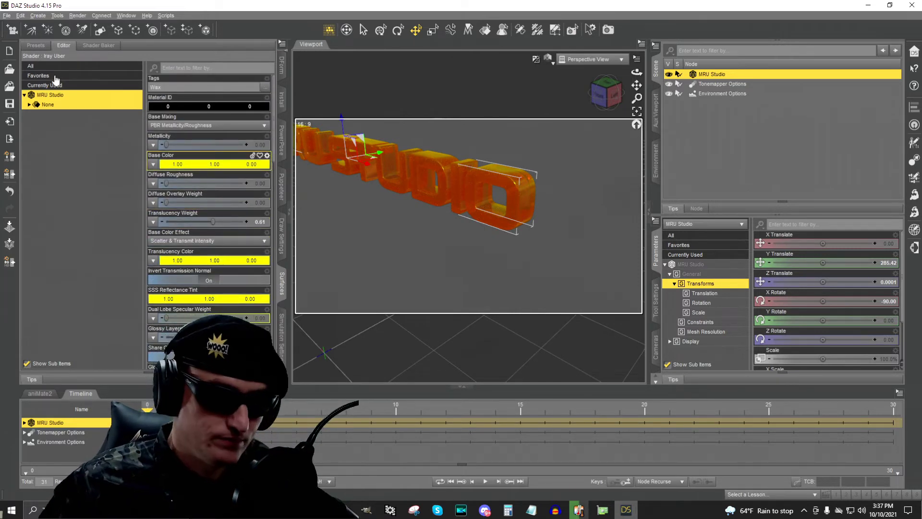
scroll(221, 198, "down", 15)
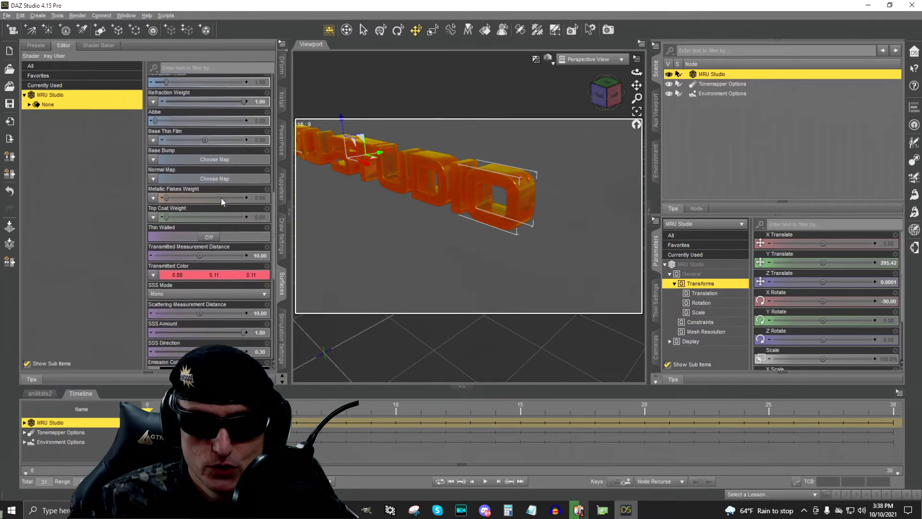
left_click(234, 262)
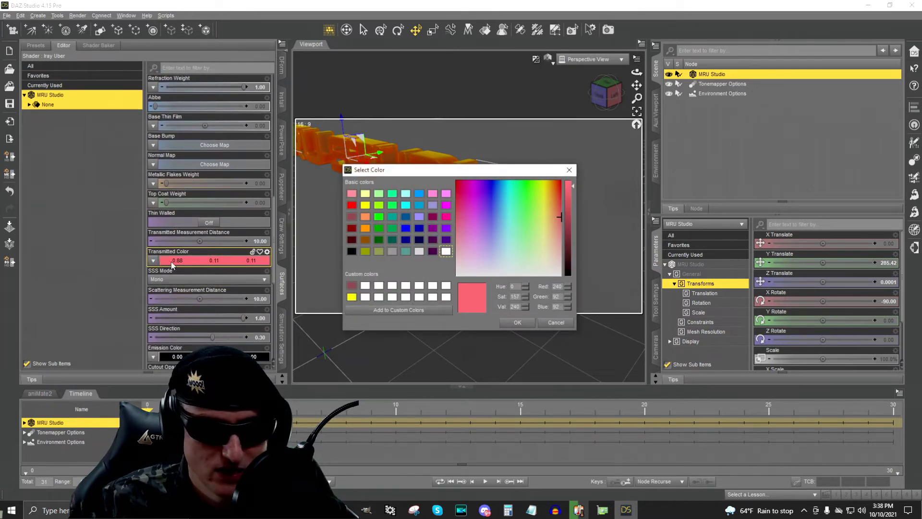
left_click(365, 205)
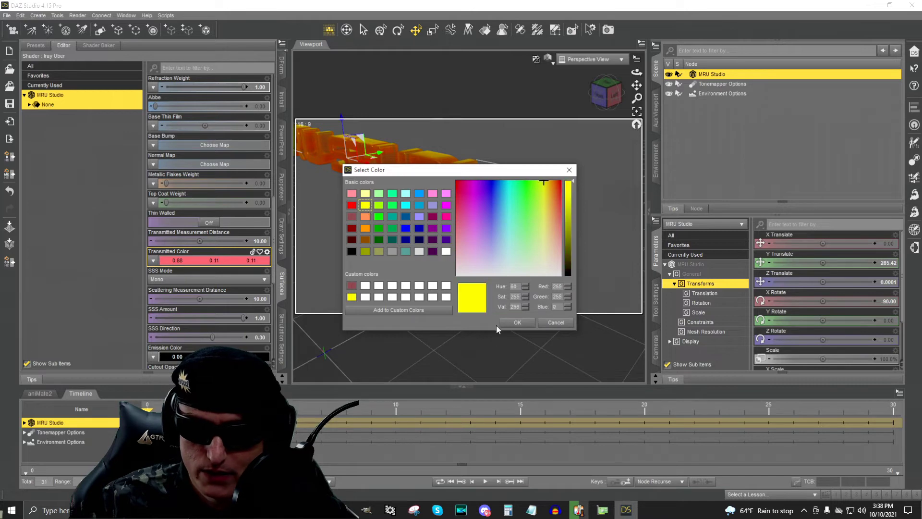
left_click(512, 323)
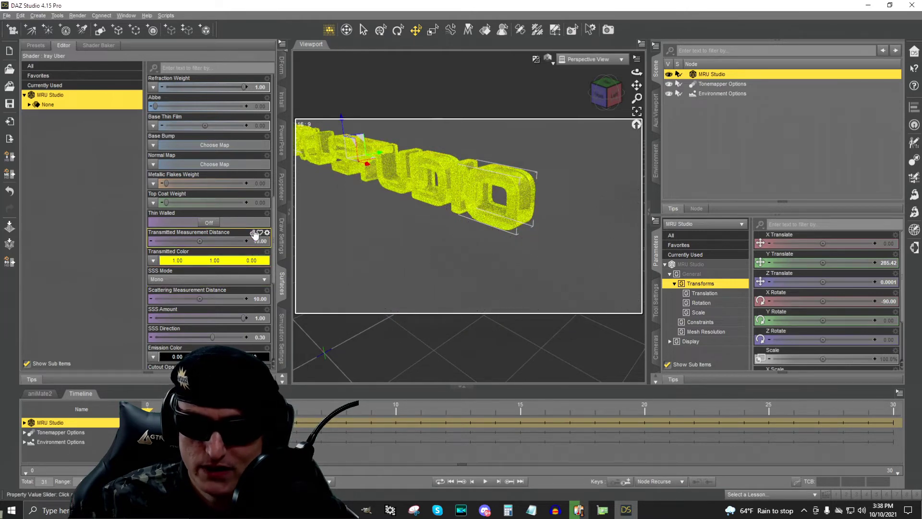
Set the text surface's Base Color and Translucency Color to white.
left_click(446, 251)
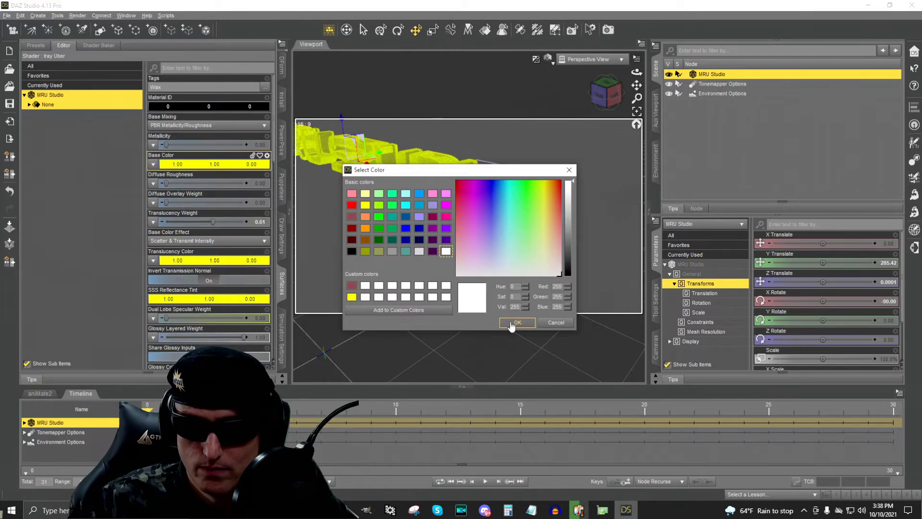
left_click(515, 323)
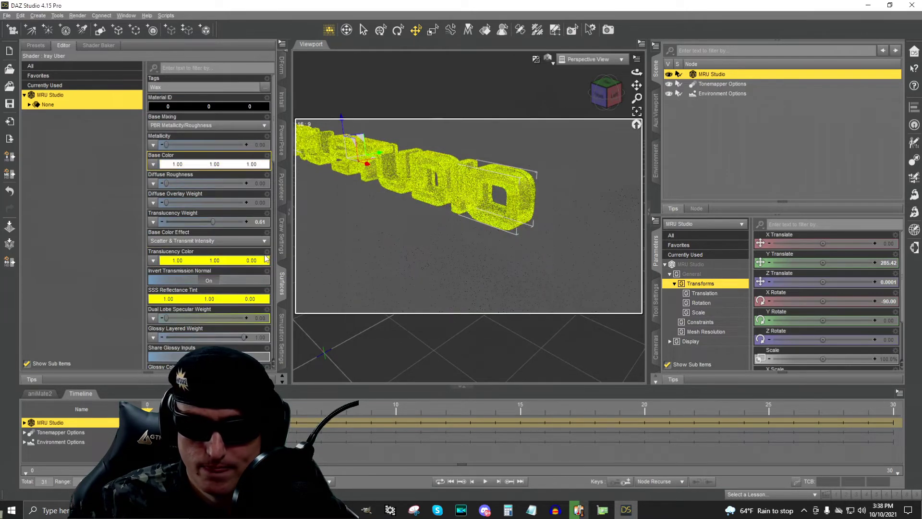
left_click(240, 261)
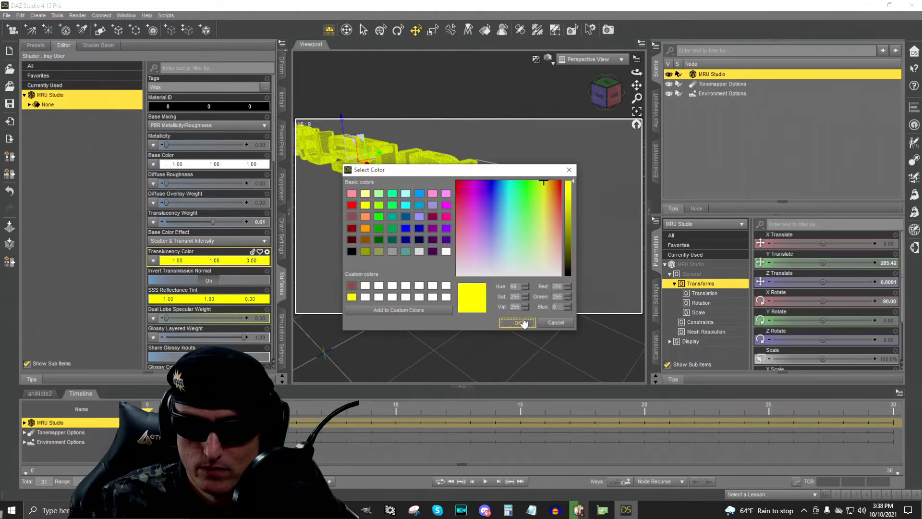
left_click(518, 322)
left_click(236, 261)
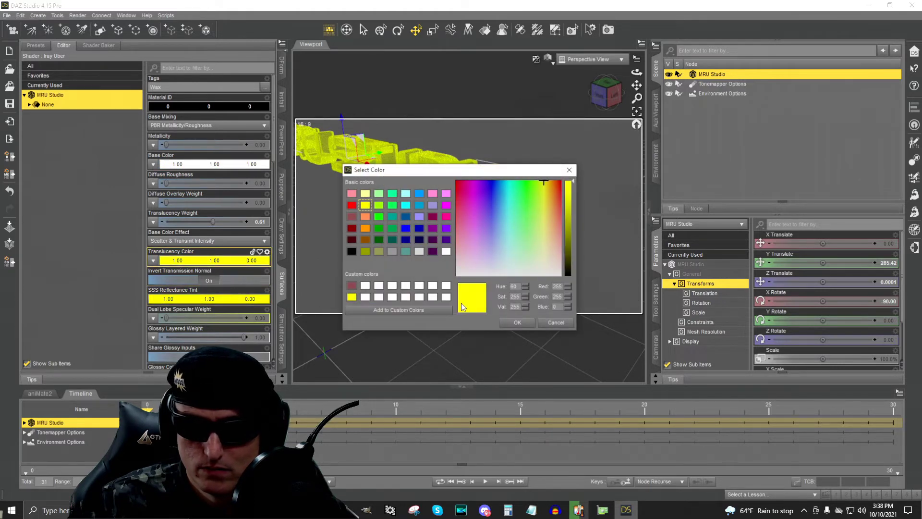
left_click(447, 251)
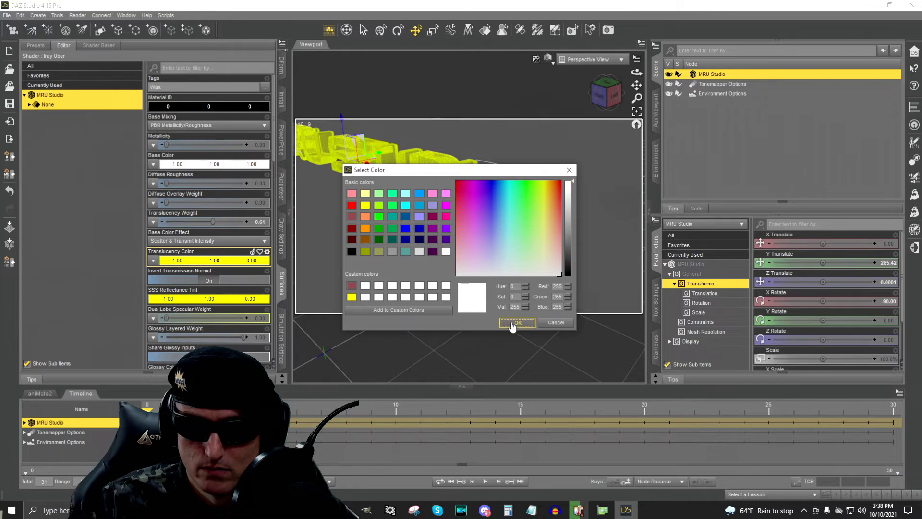
left_click(515, 323)
Set the SSS Reflectance Tint of the text surface to white.
left_click(236, 299)
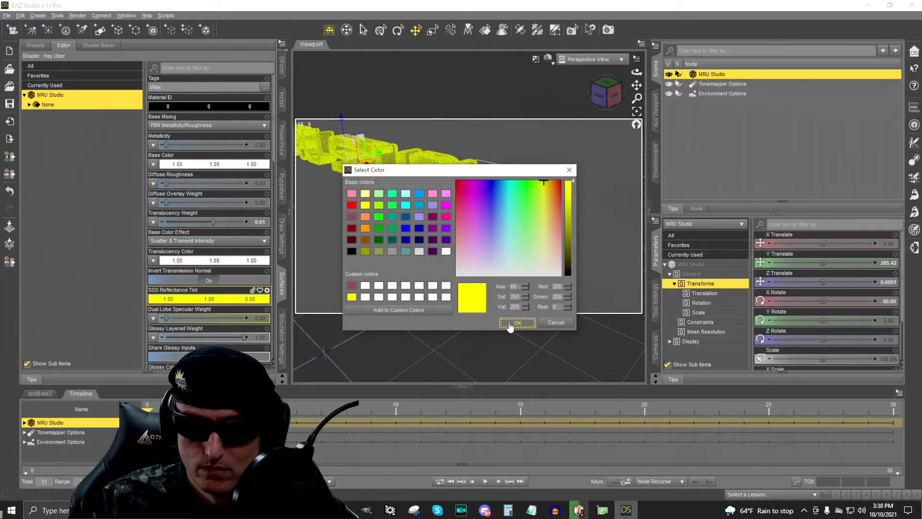
left_click(510, 322)
left_click(236, 298)
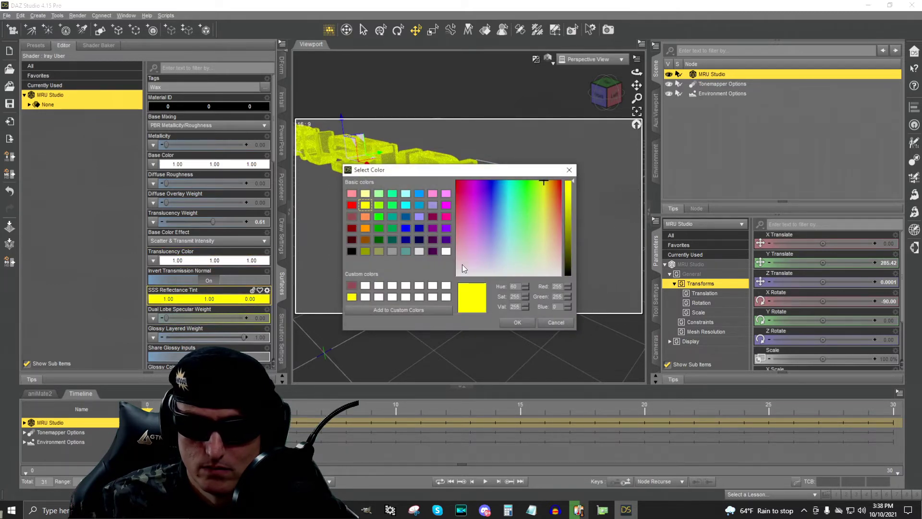
left_click(446, 251)
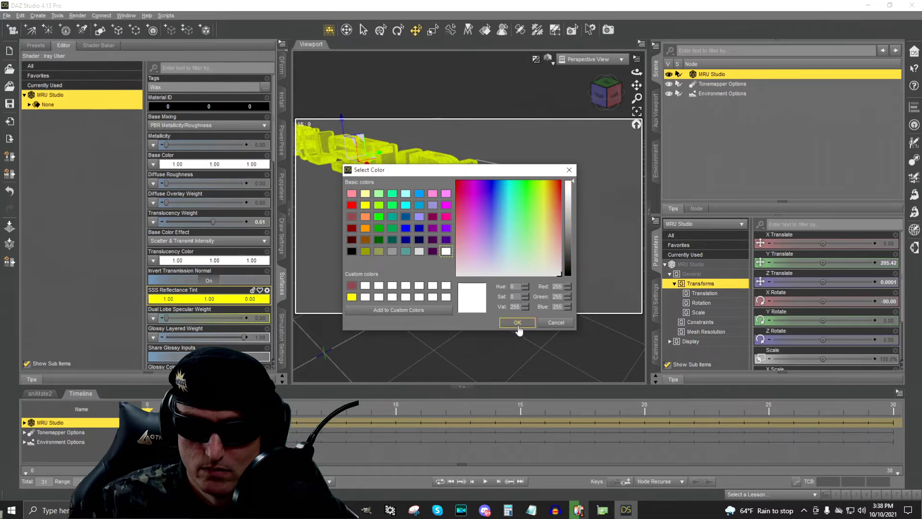
left_click(517, 325)
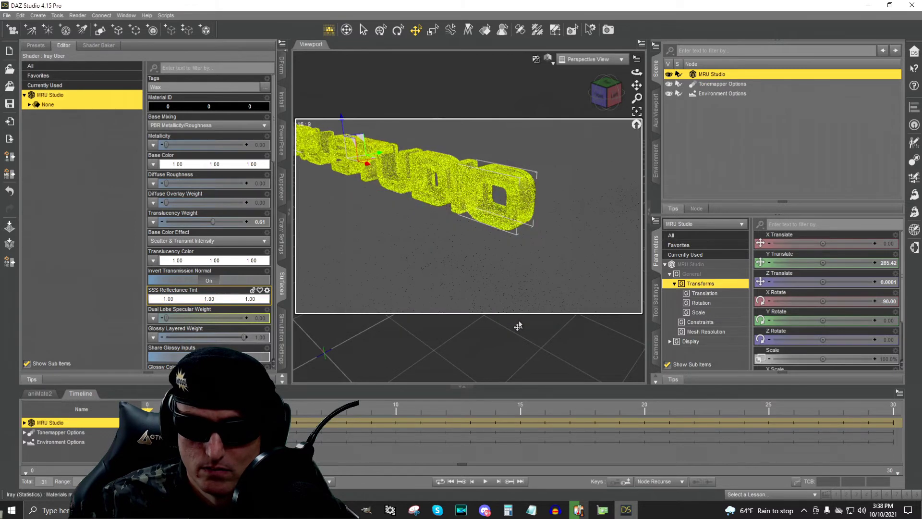
Set the text surface's Base Color to the saved custom yellow (1.00, 1.00, 0.00).
left_click(237, 165)
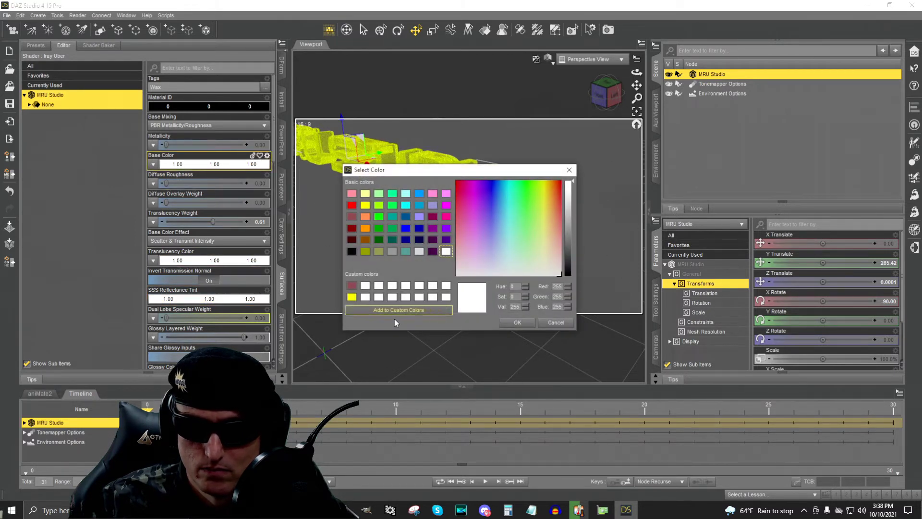
left_click(352, 297)
left_click(518, 323)
Set the Glossy Color of the text surface to white.
scroll(213, 289, "down", 8)
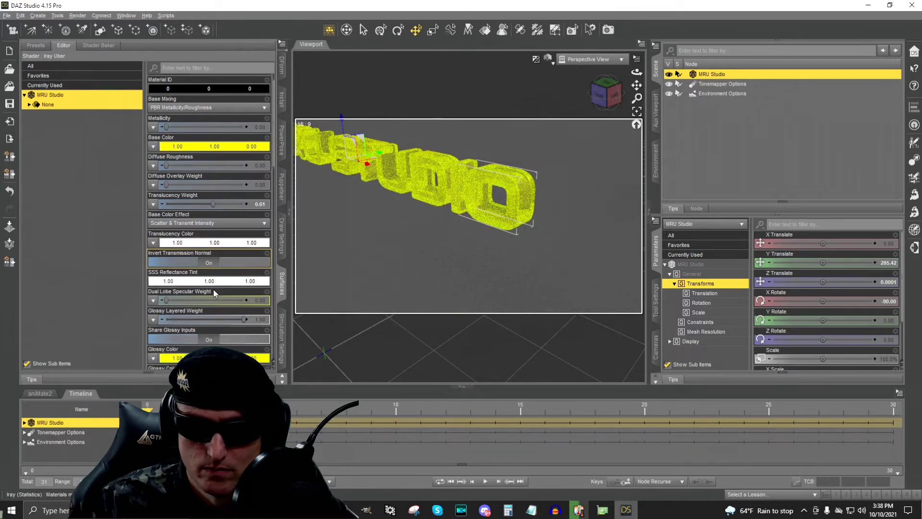
scroll(214, 274, "up", 6)
left_click(235, 263)
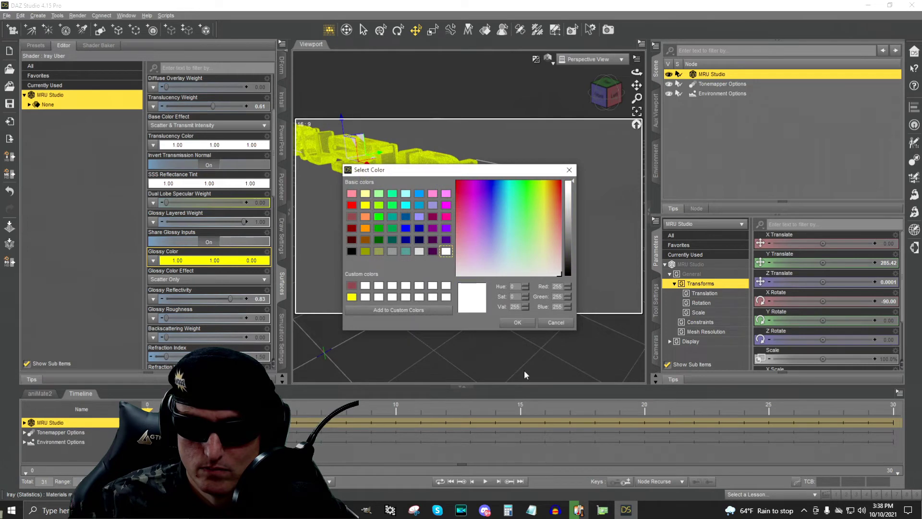
left_click(517, 322)
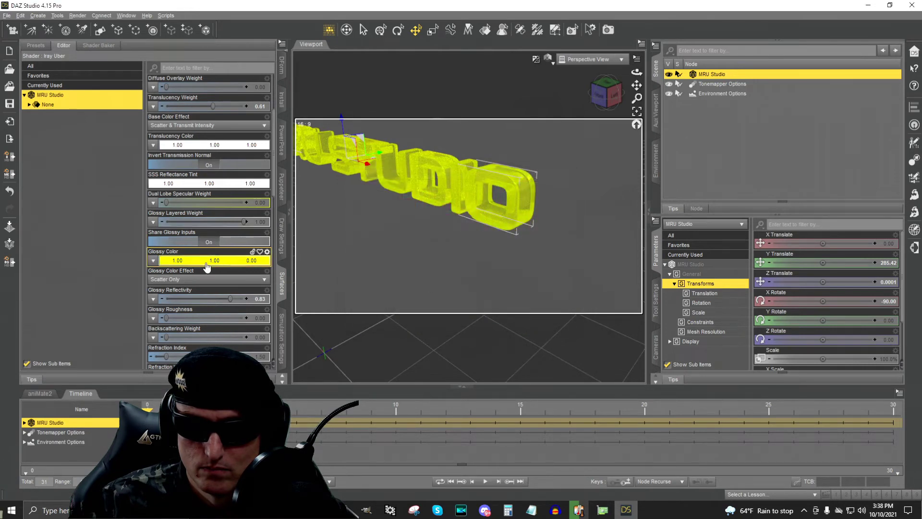
left_click(235, 262)
left_click(447, 252)
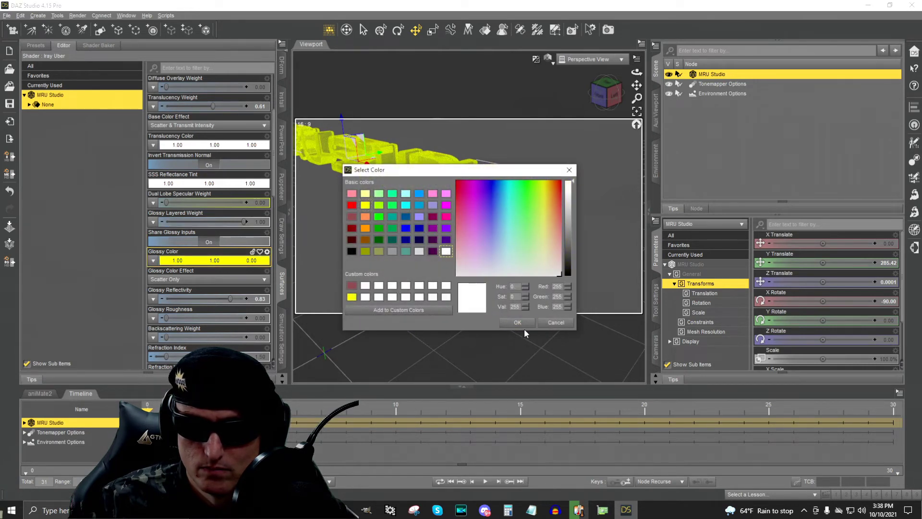
left_click(517, 322)
middle_click_drag(306, 254, 316, 242)
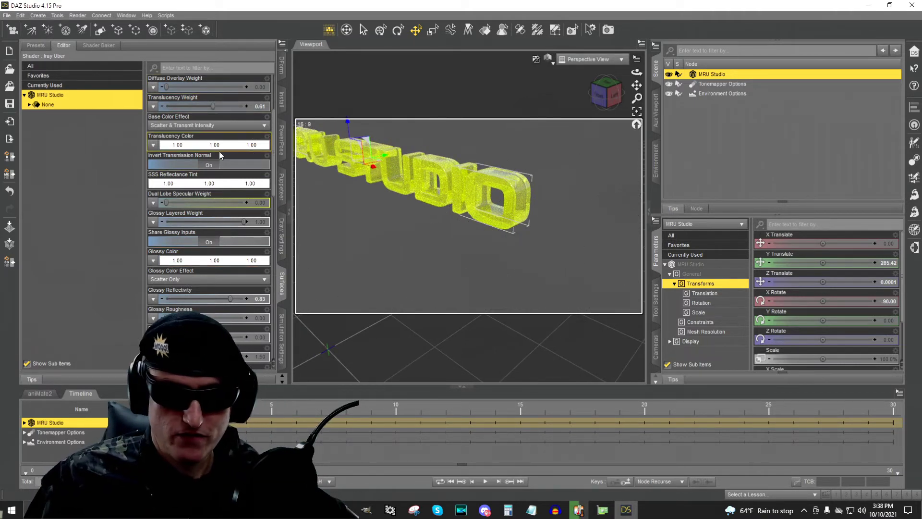
scroll(219, 158, "up", 3)
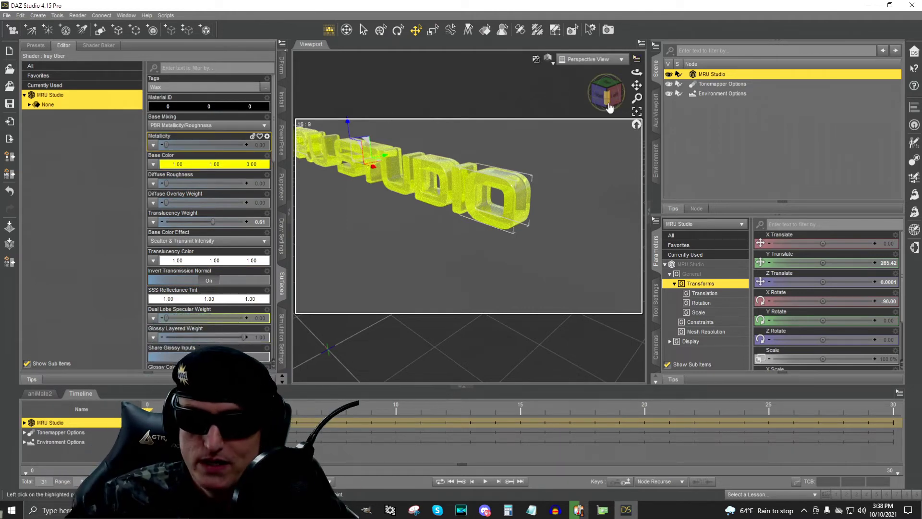
Set the Translucency Weight of the text surface to 1.00.
left_click_drag(602, 100, 565, 102)
scroll(613, 101, "down", 5)
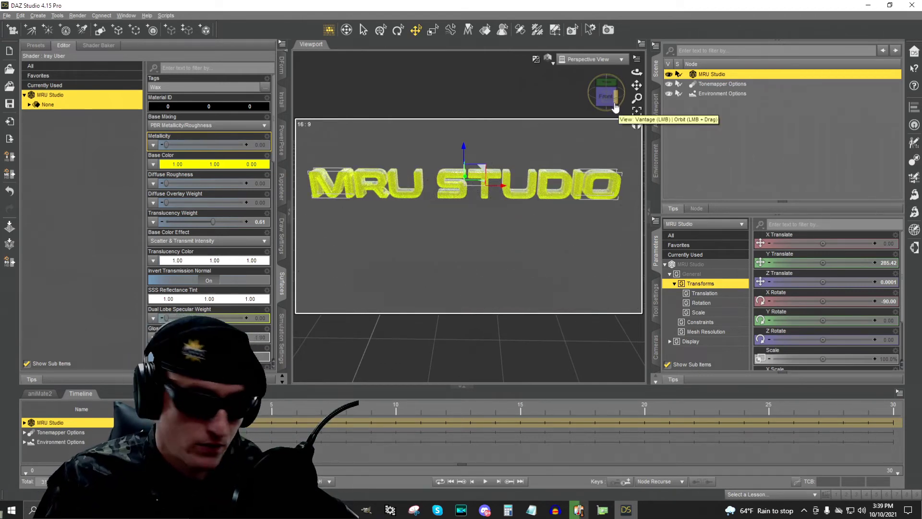
left_click(616, 106)
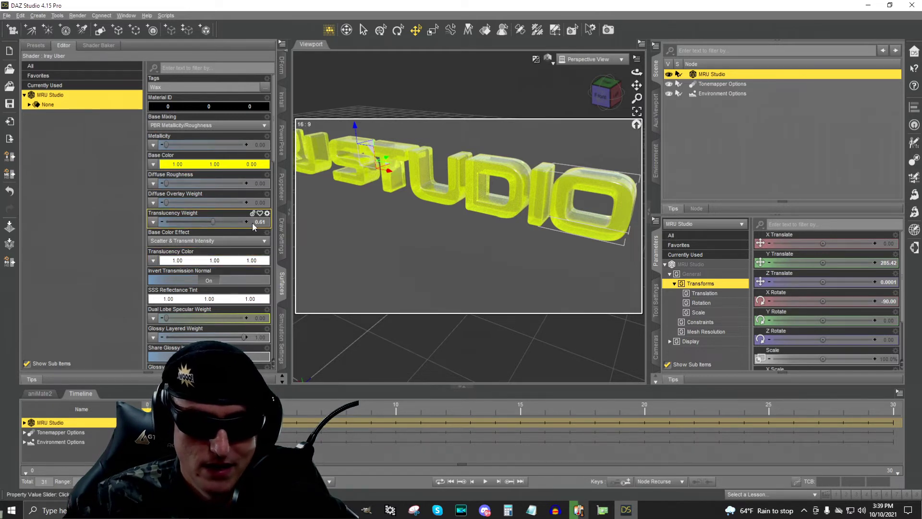
left_click_drag(611, 98, 577, 100)
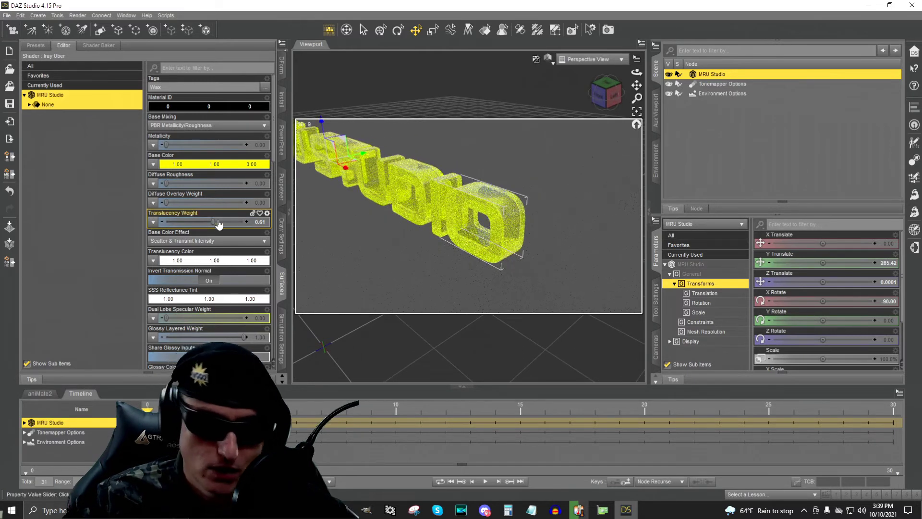
left_click_drag(217, 224, 209, 222)
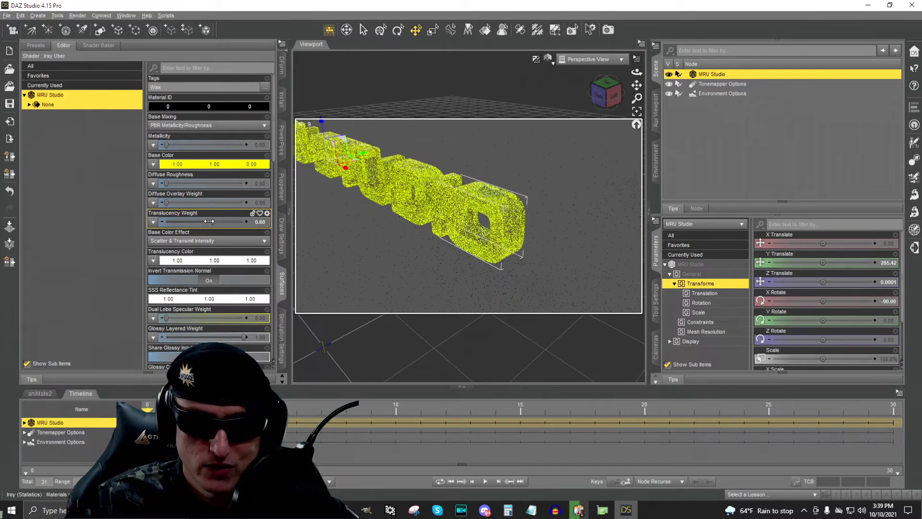
left_click_drag(110, 216, 109, 216)
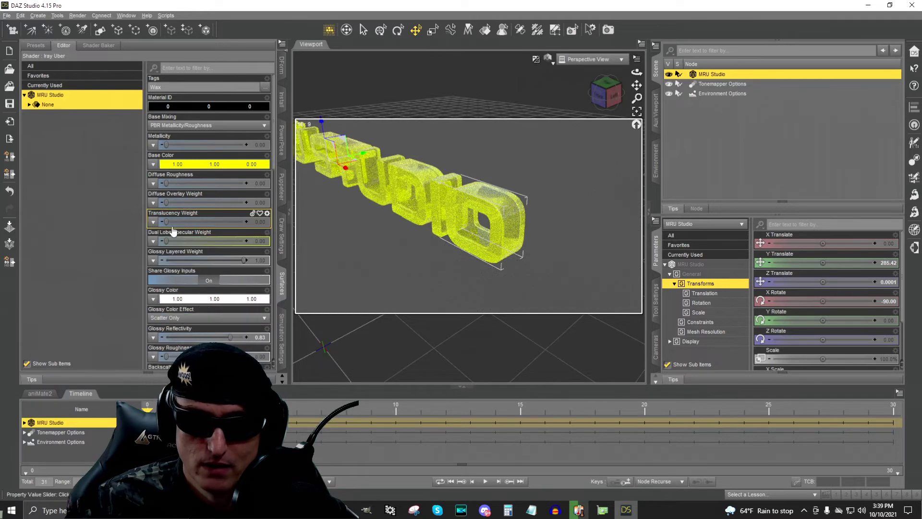
left_click_drag(166, 222, 323, 233)
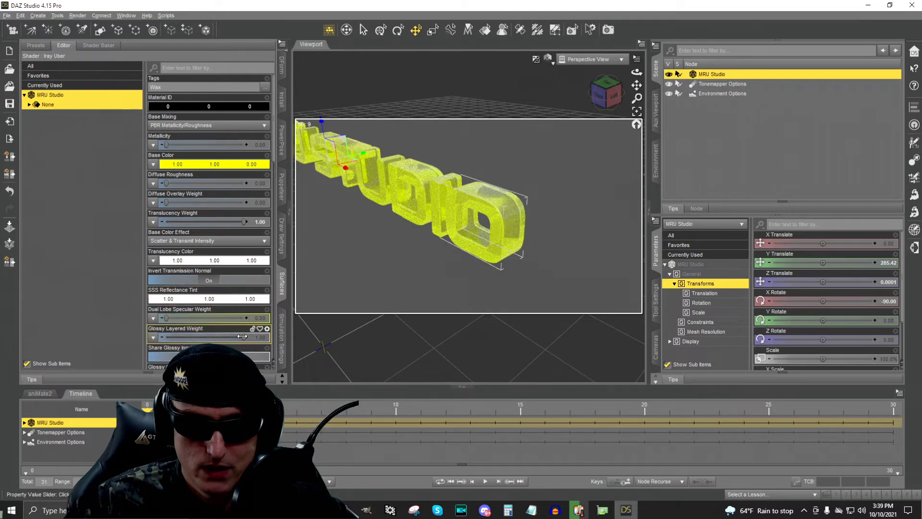
Set the Glossy Layered Weight of the text surface to 0.00 and inspect the text from another angle.
left_click_drag(244, 337, 291, 315)
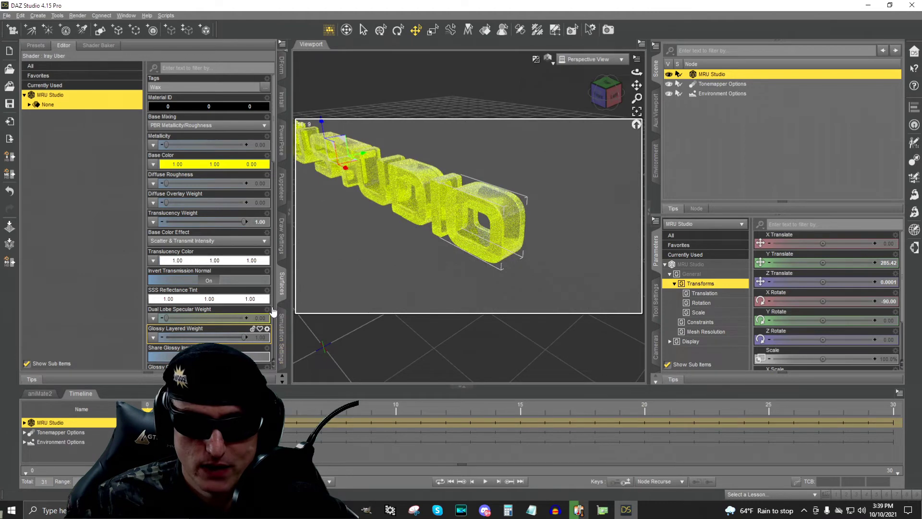
left_click_drag(204, 335, 74, 318)
left_click_drag(600, 93, 636, 103)
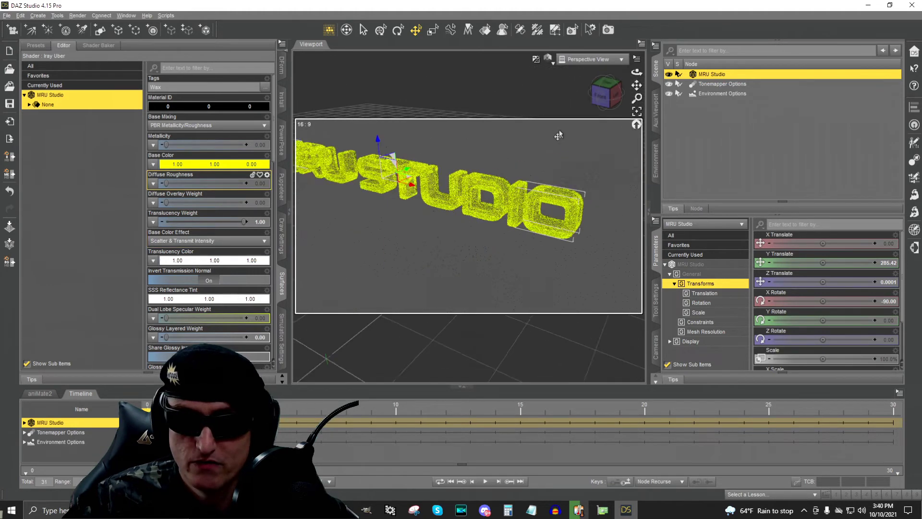
scroll(558, 134, "down", 2)
scroll(560, 134, "up", 3)
scroll(576, 128, "up", 2)
left_click_drag(612, 98, 607, 98)
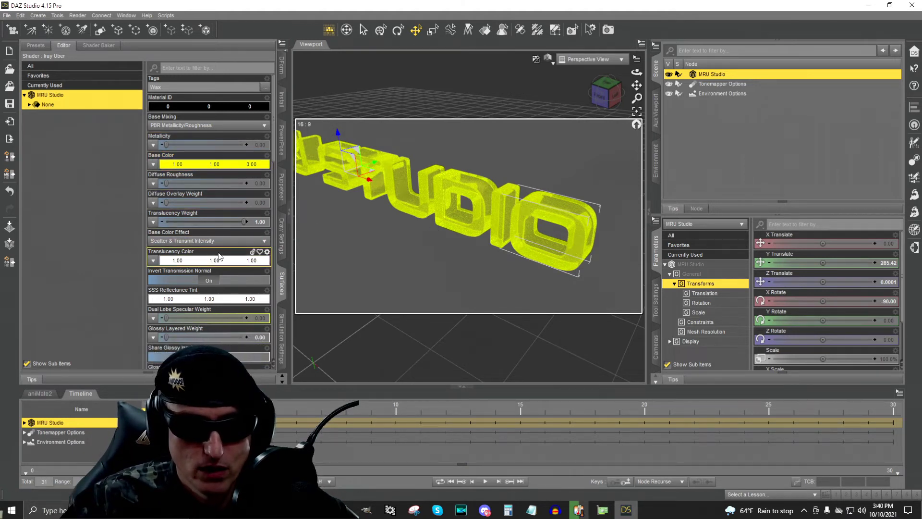
Set the Transmitted Color of the text surface to yellow (1.00, 1.00, 0.00).
scroll(220, 261, "down", 5)
scroll(171, 134, "up", 1)
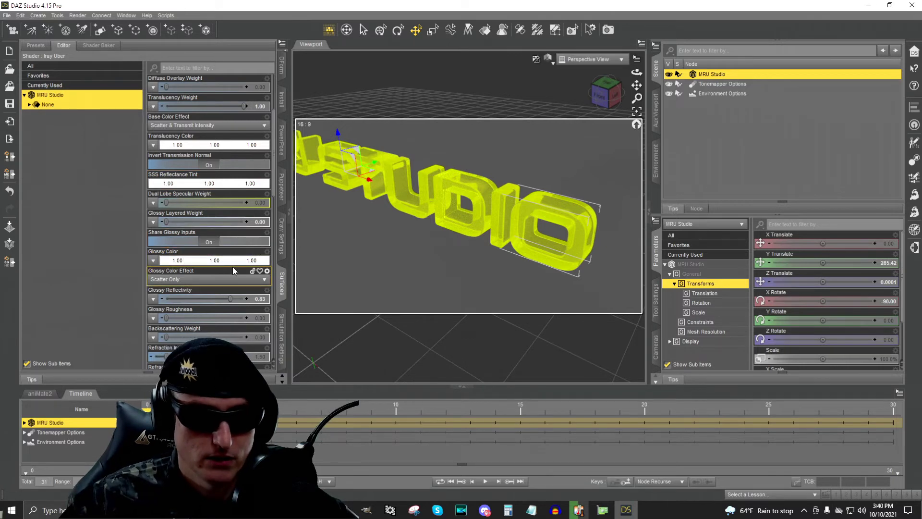
scroll(219, 210, "up", 5)
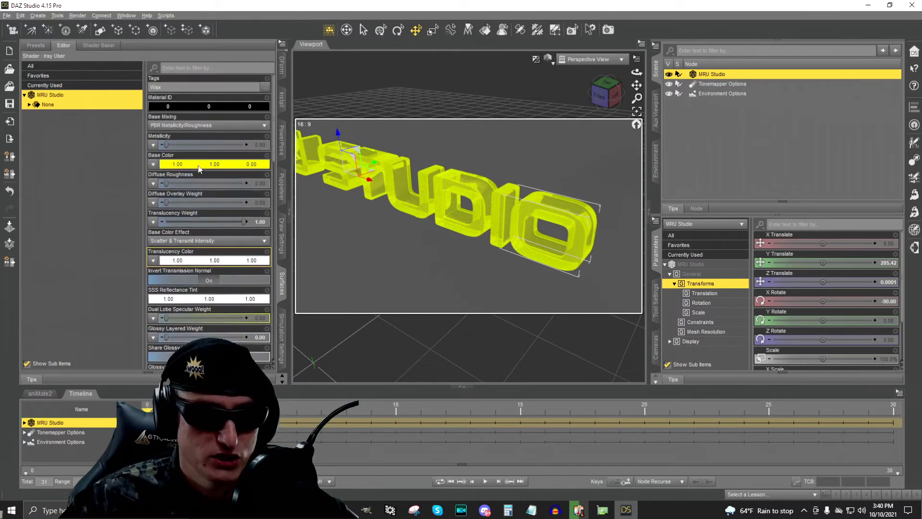
scroll(208, 197, "down", 8)
left_click(212, 202)
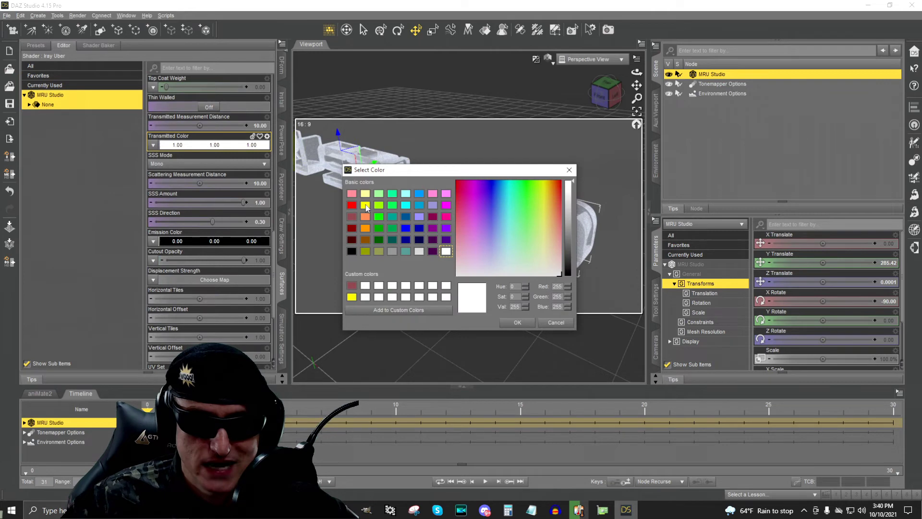
left_click(366, 206)
left_click(518, 322)
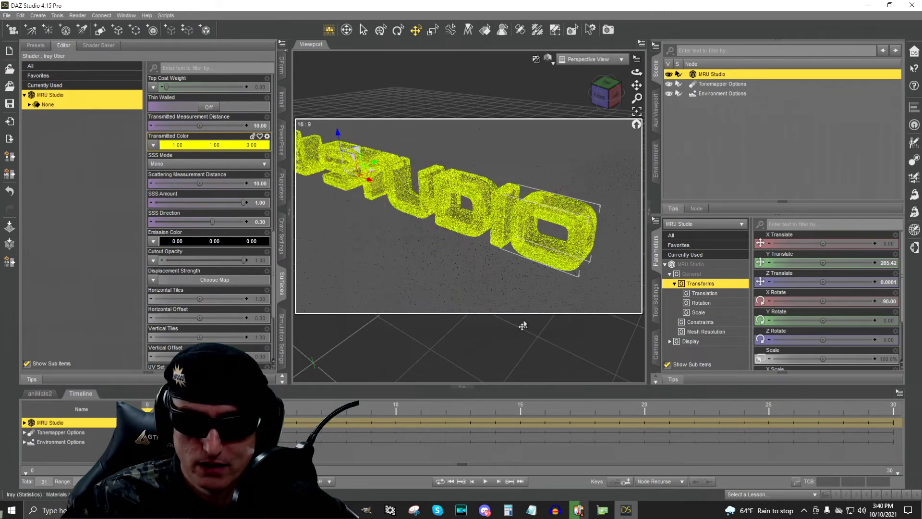
Make the Post Denoiser available and enable it in the Iray render filtering settings.
left_click_drag(607, 96, 597, 91)
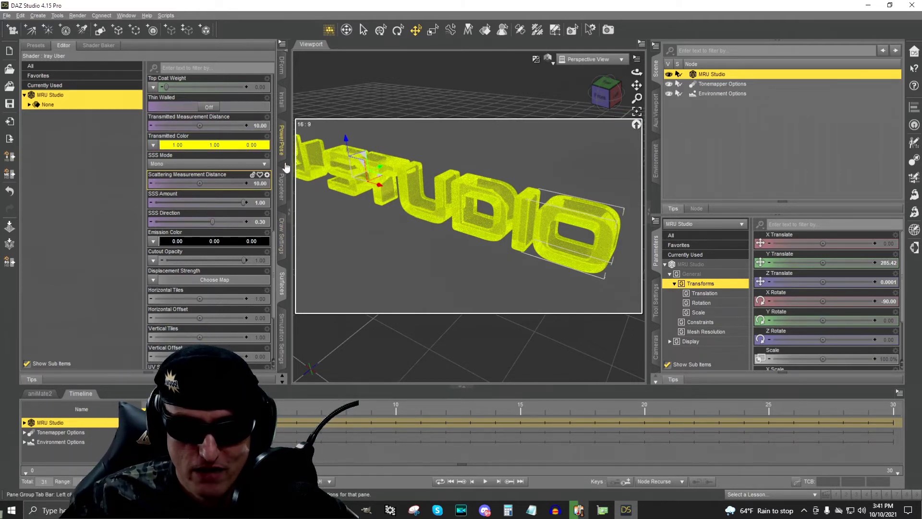
left_click(281, 255)
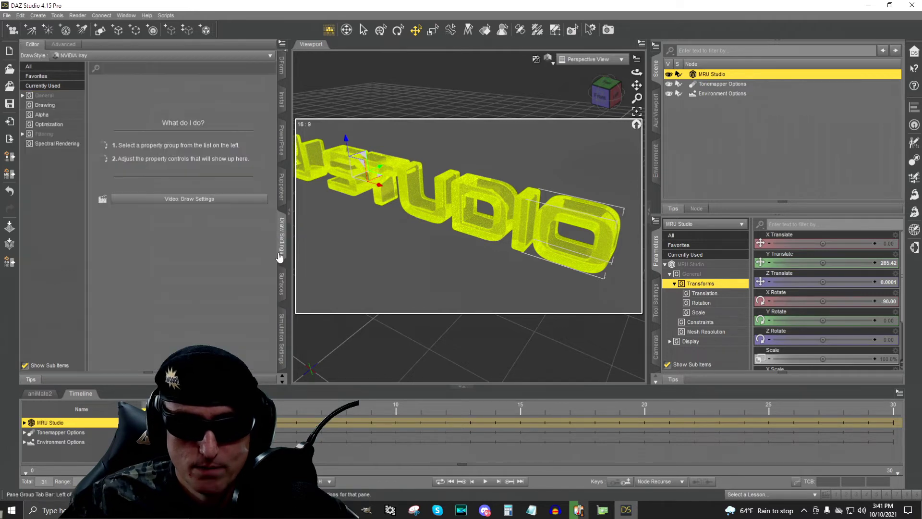
scroll(280, 257, "down", 2)
scroll(282, 271, "up", 10)
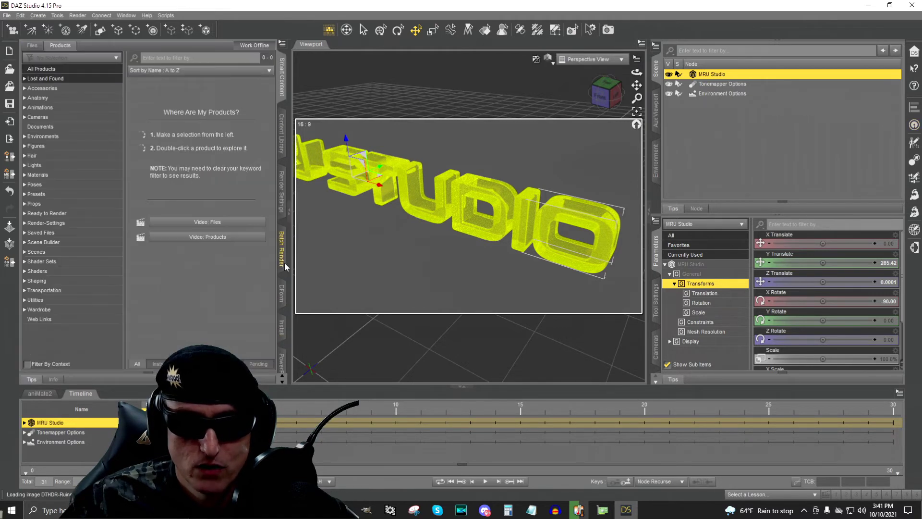
left_click(283, 192)
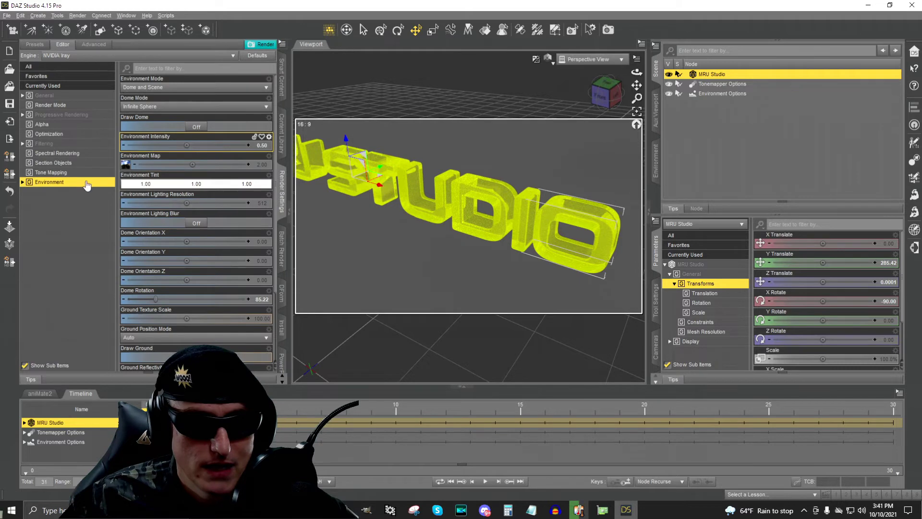
left_click(82, 144)
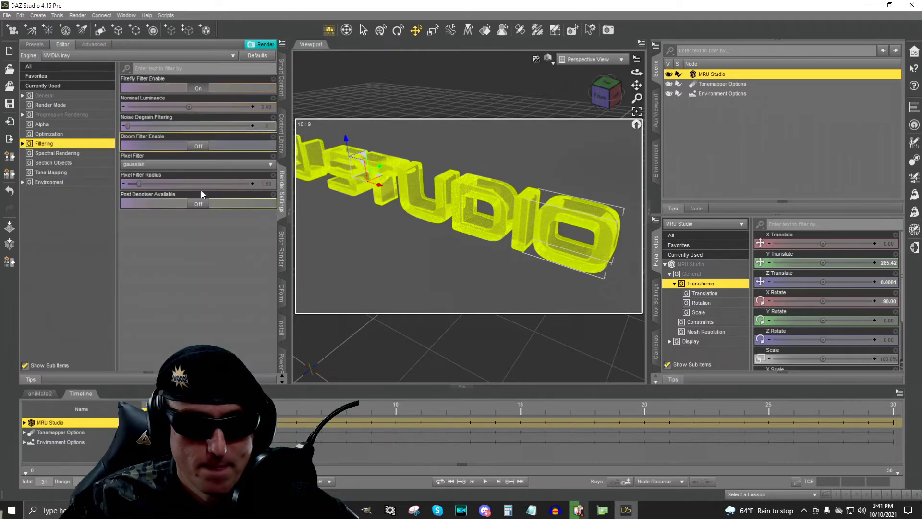
left_click(199, 203)
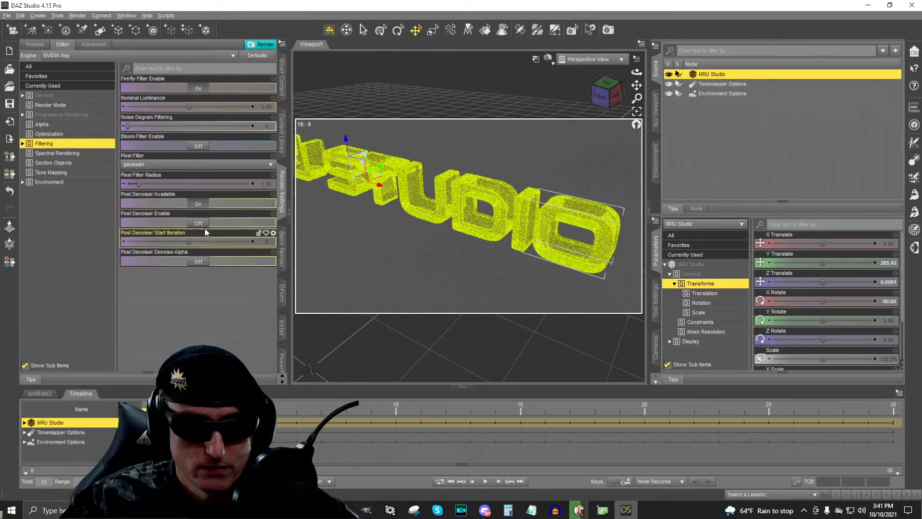
left_click(197, 223)
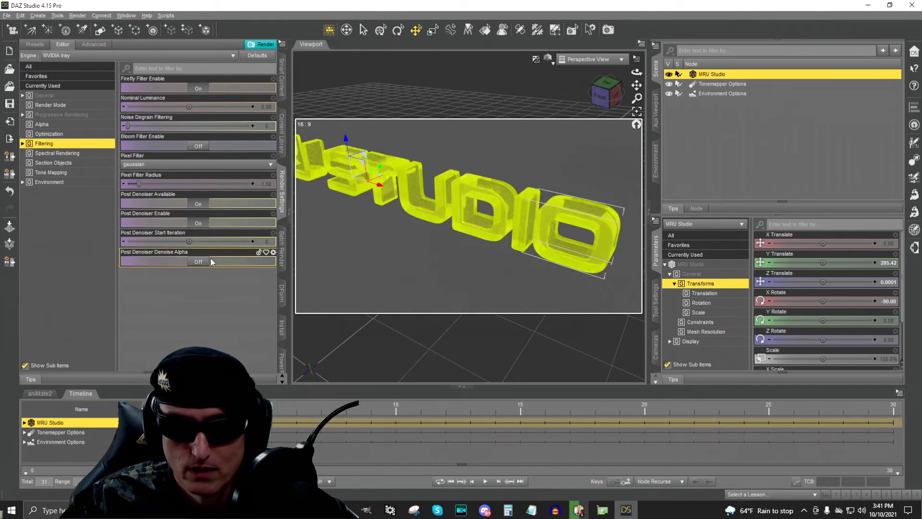
Create a new DistantLight with the active Perspective View transforms applied, framing the whole text in view.
scroll(588, 125, "up", 2)
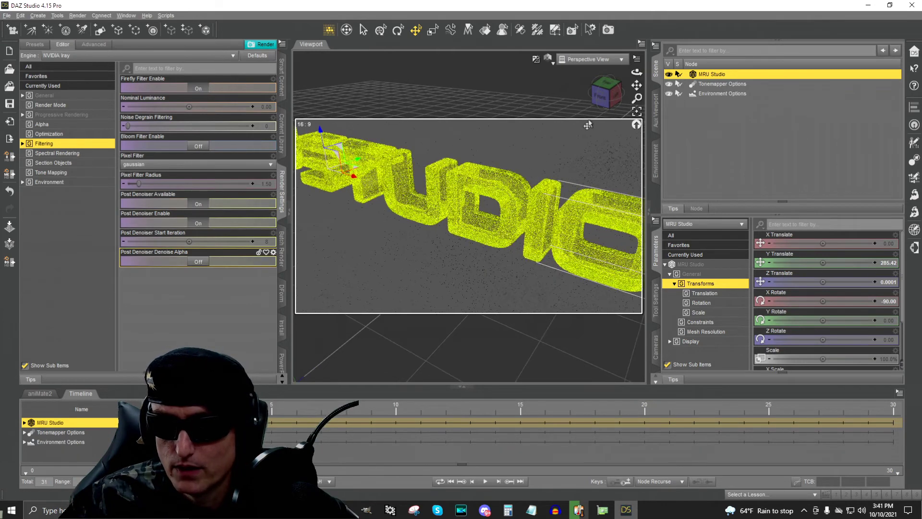
scroll(588, 125, "up", 2)
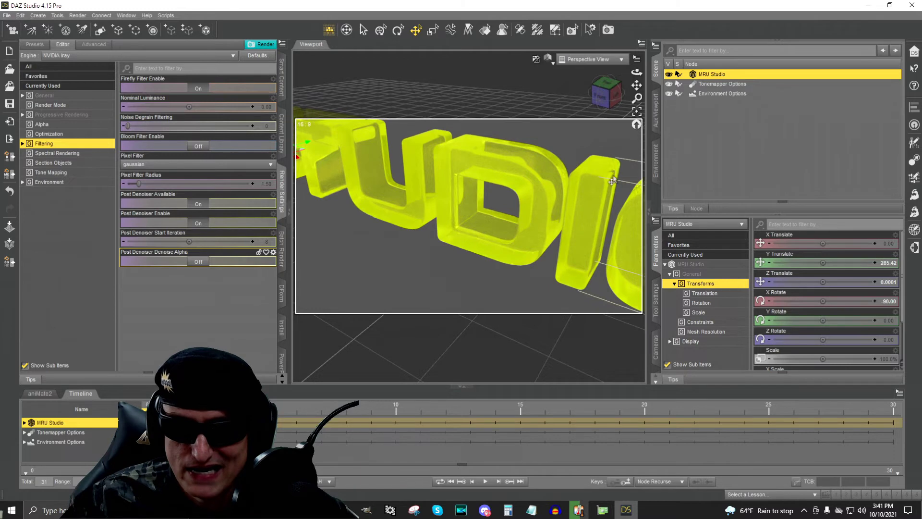
scroll(610, 113, "down", 3)
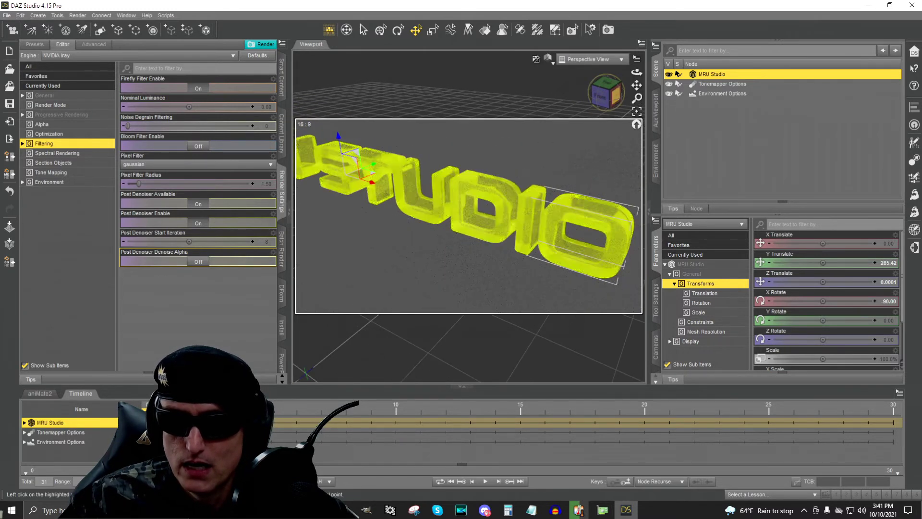
left_click_drag(615, 100, 596, 100)
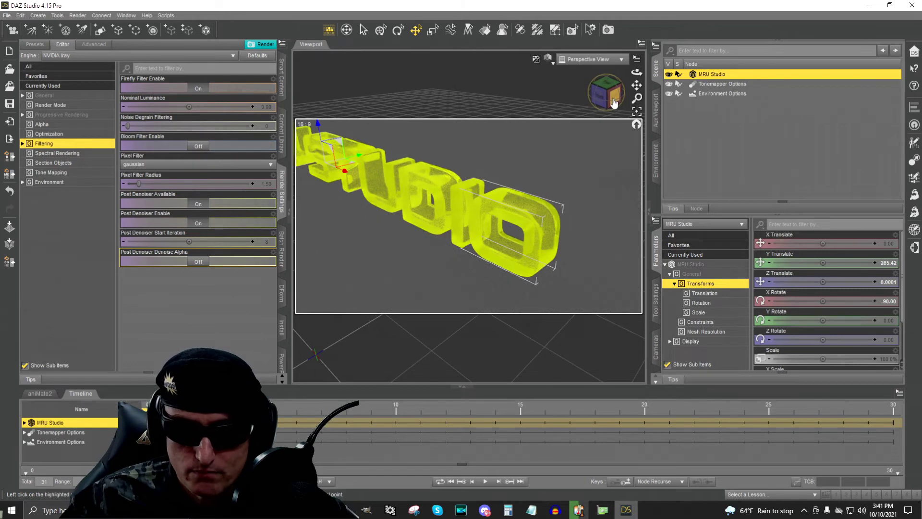
scroll(614, 103, "up", 2)
scroll(614, 113, "down", 4)
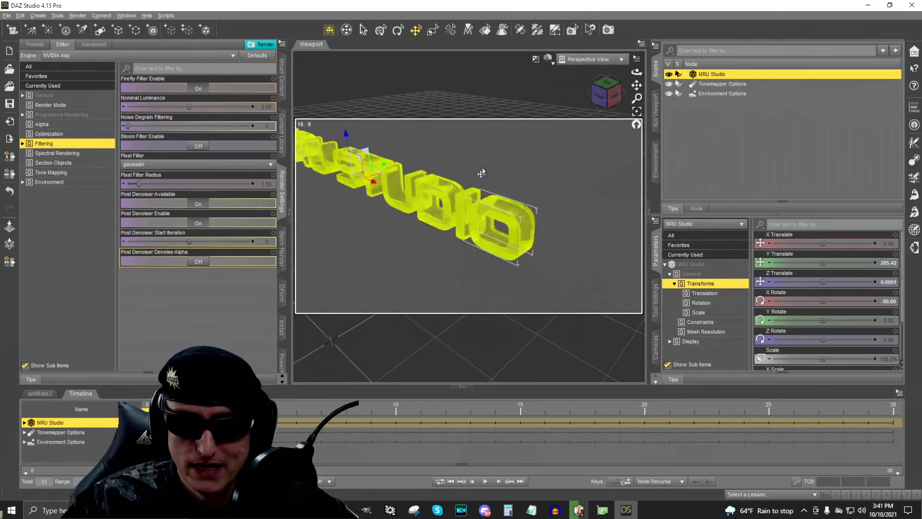
scroll(470, 171, "down", 2)
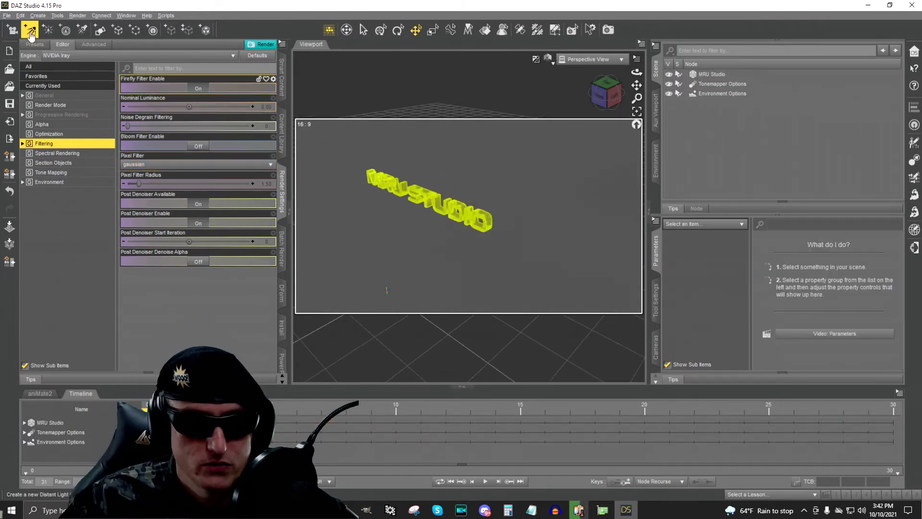
left_click(31, 30)
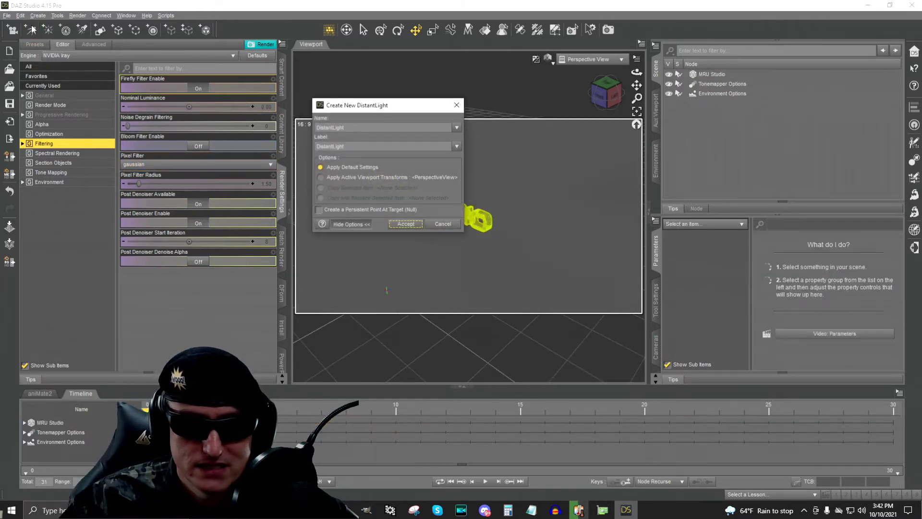
left_click(320, 178)
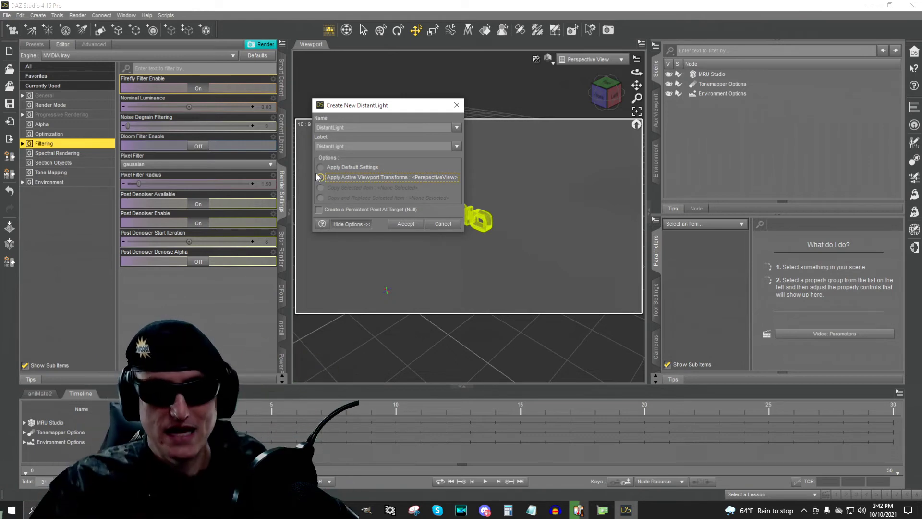
left_click(405, 224)
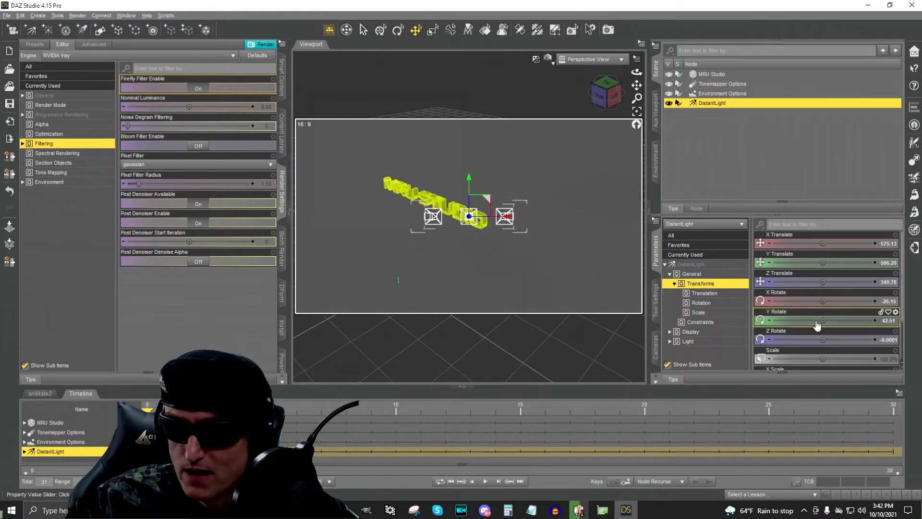
Set the DistantLight's Luminous Flux to 50000 lumens.
left_click(715, 239)
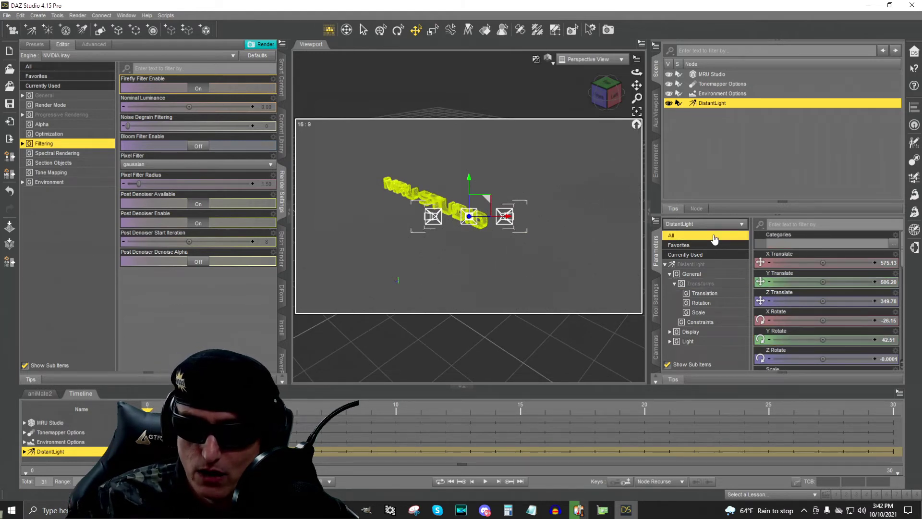
scroll(837, 296, "down", 5)
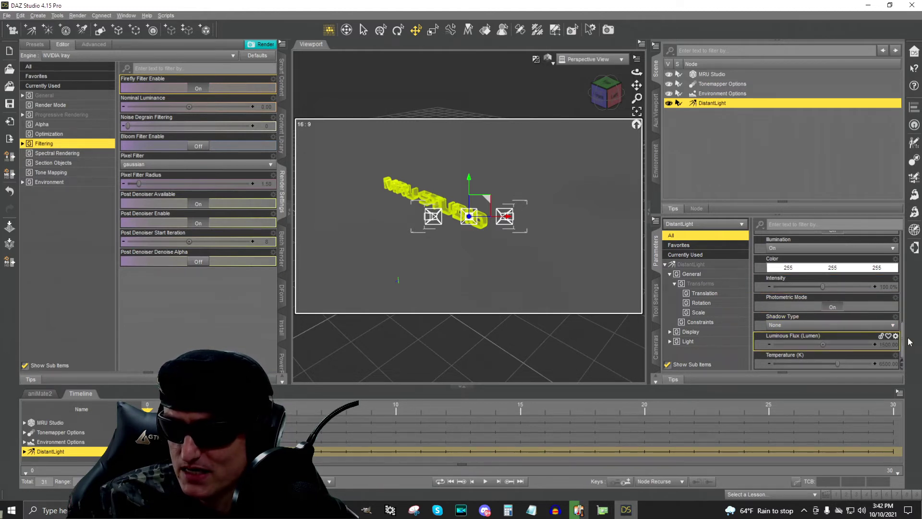
left_click(890, 345)
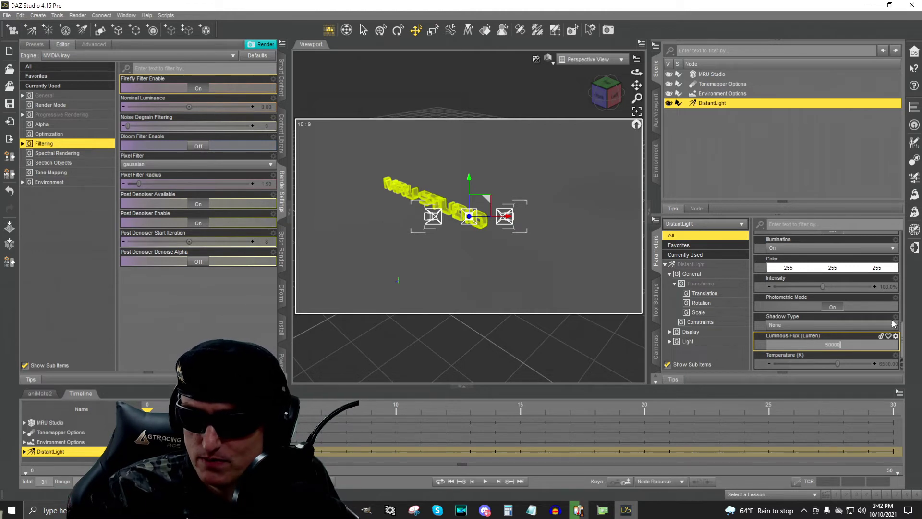
key("Return")
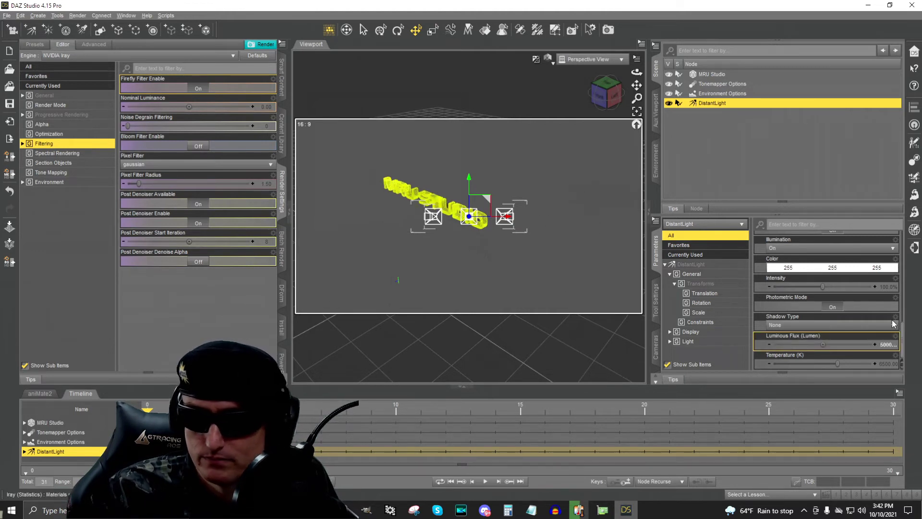
Set the DistantLight's Luminous Flux to 1500 lumens and view the whole text from the front.
left_click(887, 344)
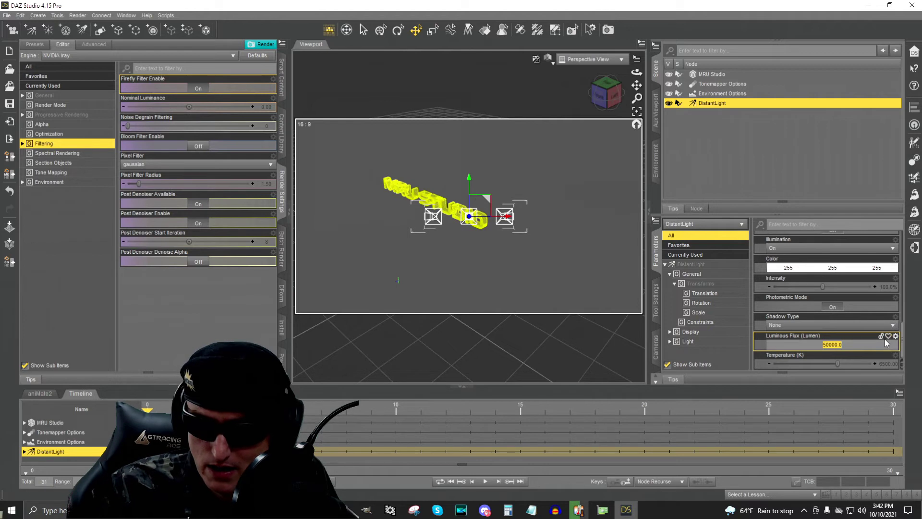
type("1500")
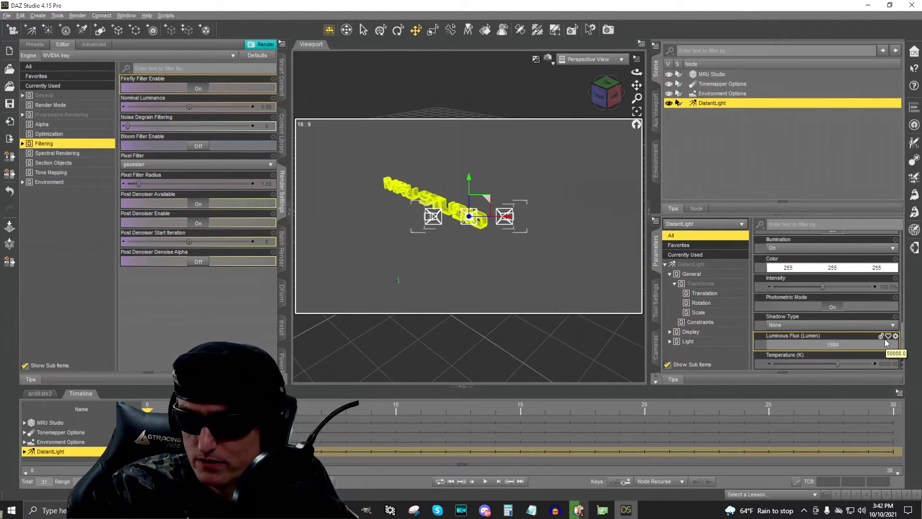
key("Return")
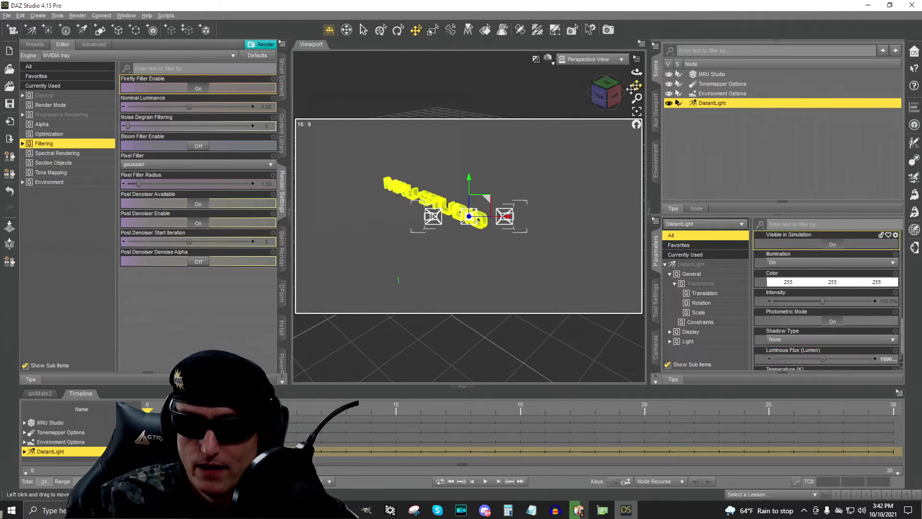
middle_click_drag(500, 179, 561, 183)
scroll(553, 186, "up", 5)
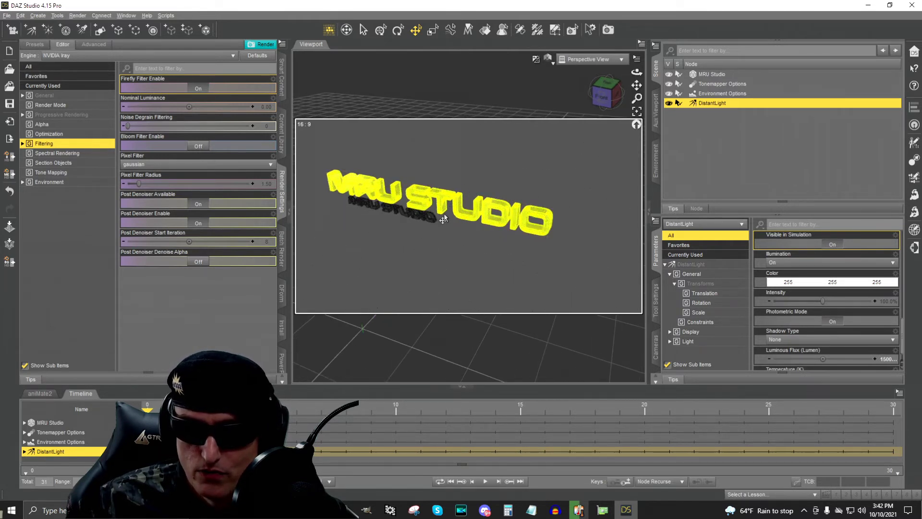
left_click_drag(602, 98, 579, 96)
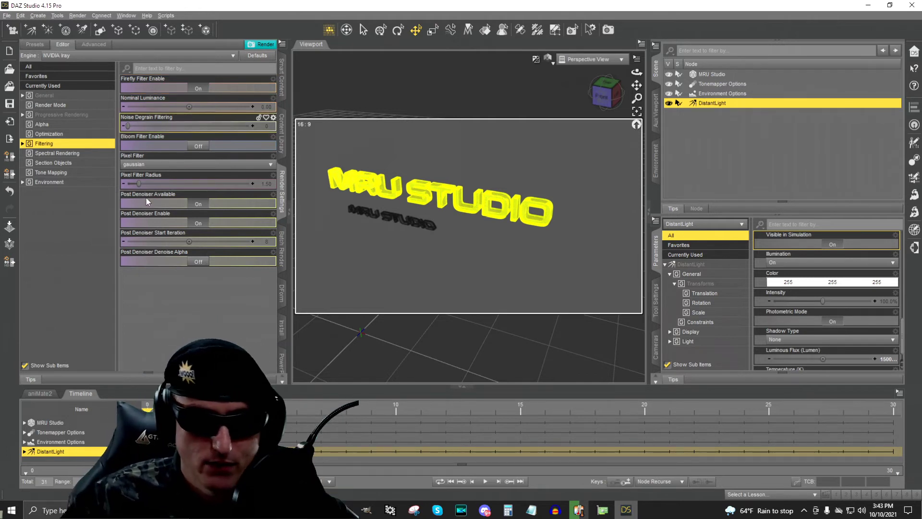
Turn off Draw Ground in the Iray environment render settings.
left_click(88, 184)
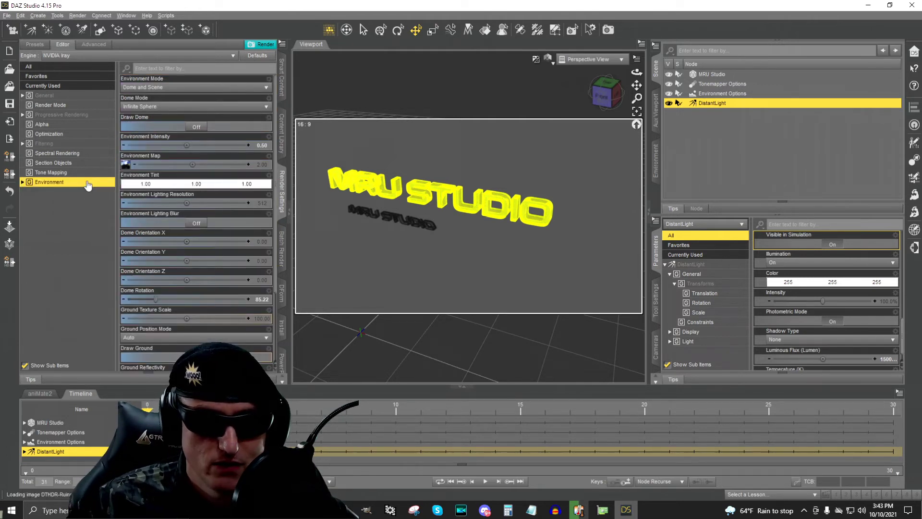
scroll(200, 258, "down", 3)
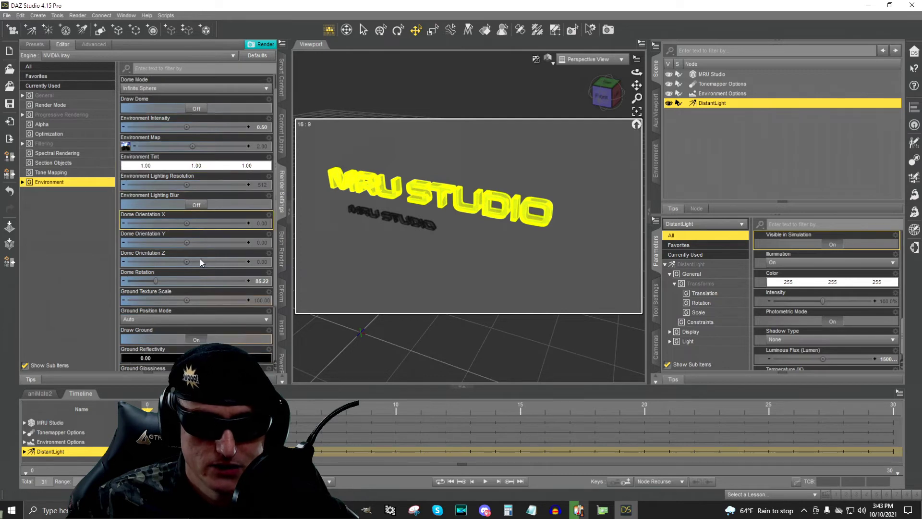
left_click(200, 270)
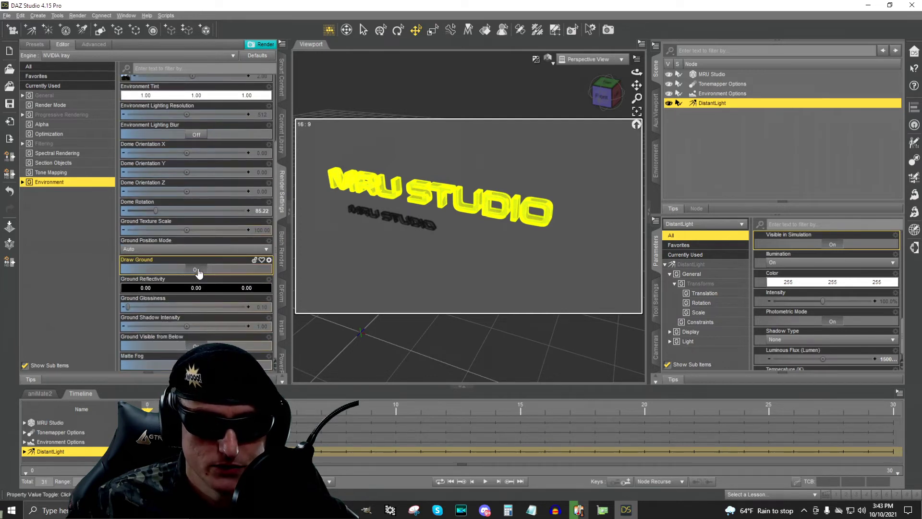
left_click(198, 270)
scroll(397, 247, "up", 1)
scroll(397, 242, "up", 5)
left_click_drag(627, 86, 551, 128)
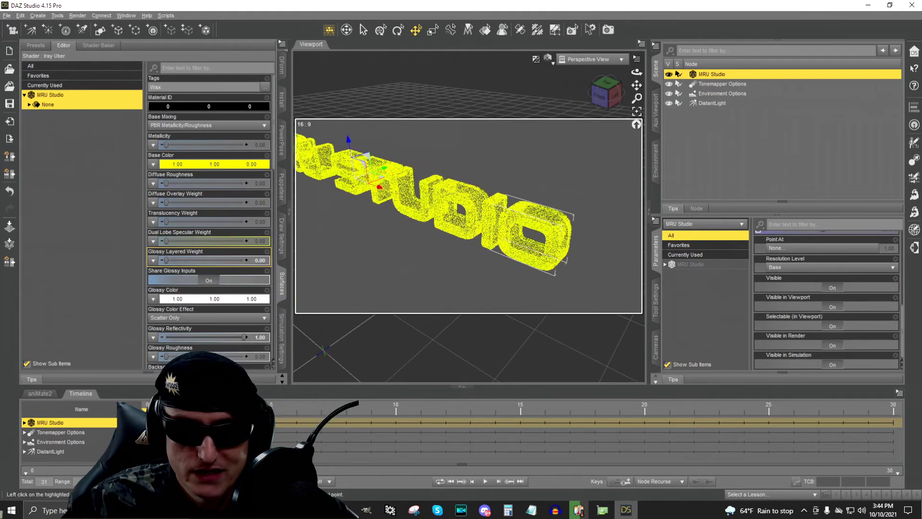
left_click_drag(637, 72, 613, 99)
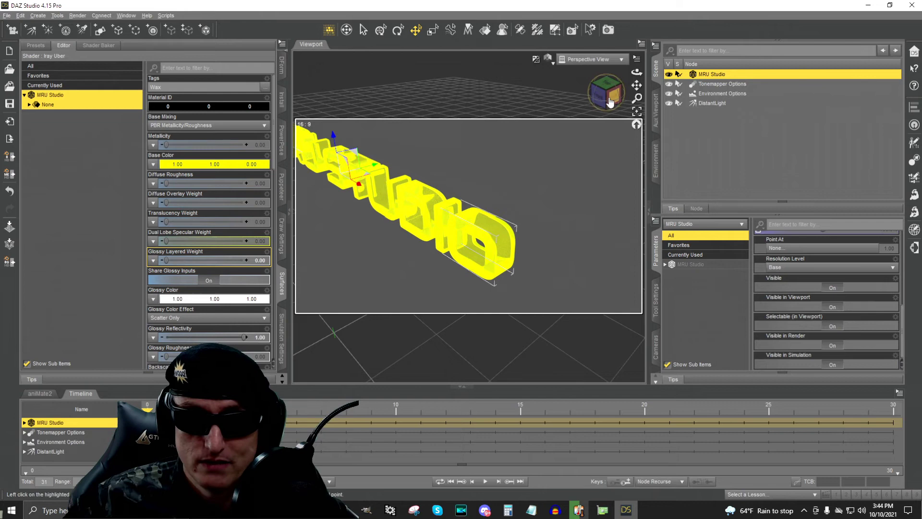
mouse_move(606, 99)
left_mouse_down()
mouse_move(663, 89)
mouse_move(618, 99)
left_mouse_up()
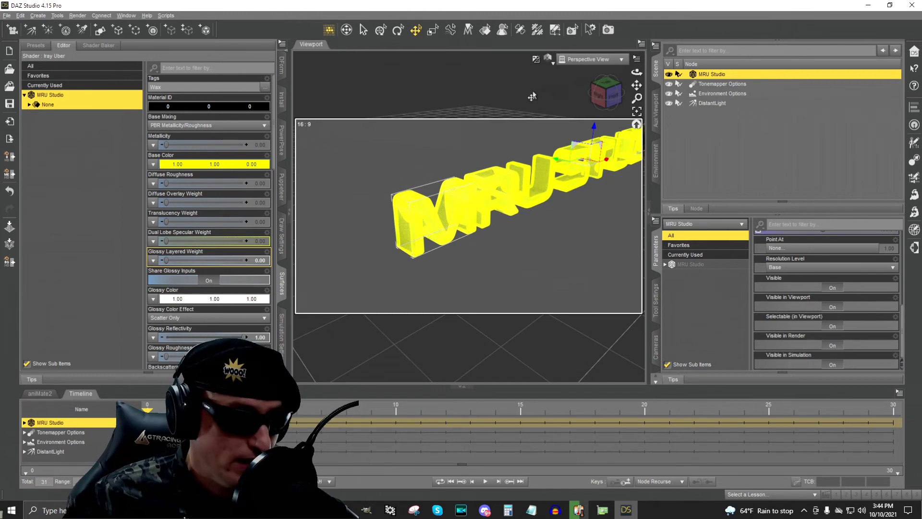
left_click(612, 98)
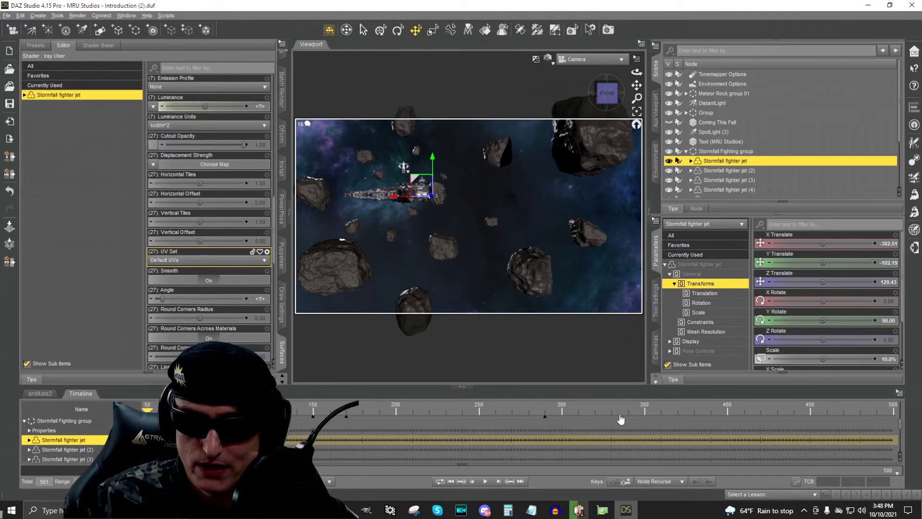
Set the viewport's draw style to Texture Shaded and move the timeline to about frame 350 in the introduction scene.
left_click(548, 60)
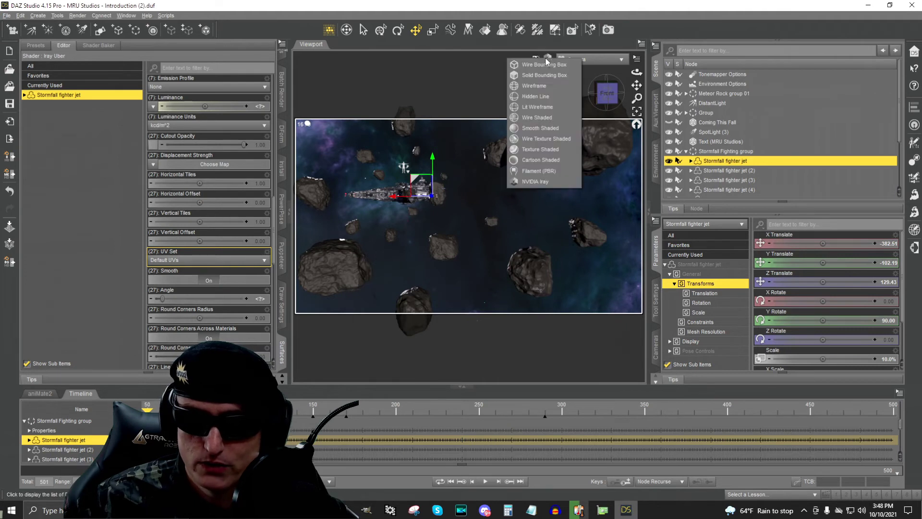
left_click(567, 152)
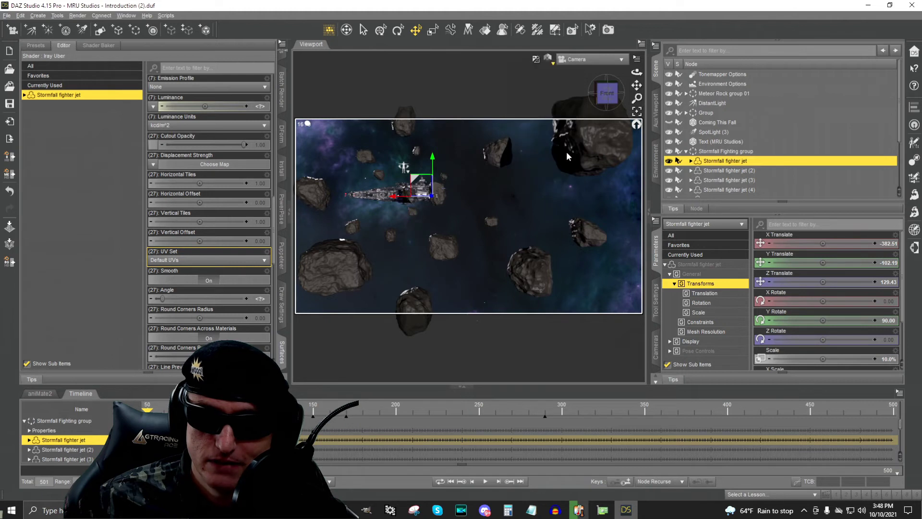
left_click(543, 411)
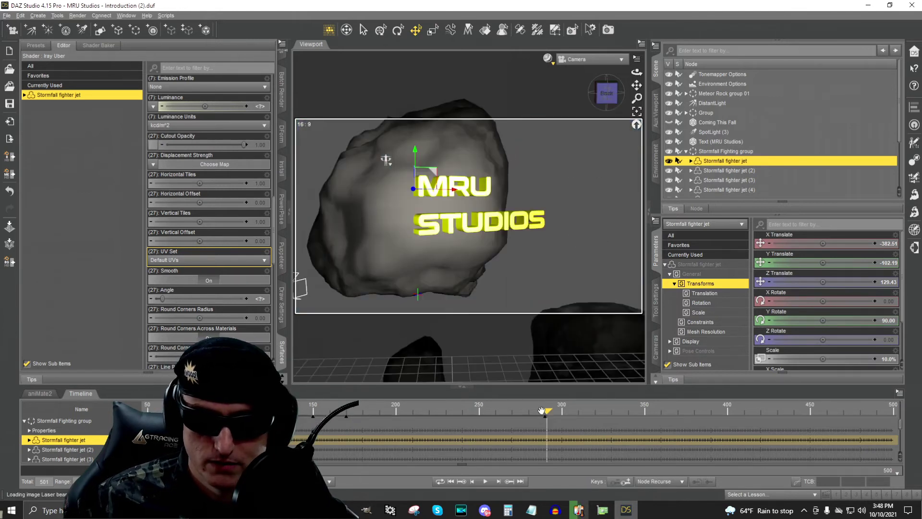
left_click_drag(547, 412, 642, 412)
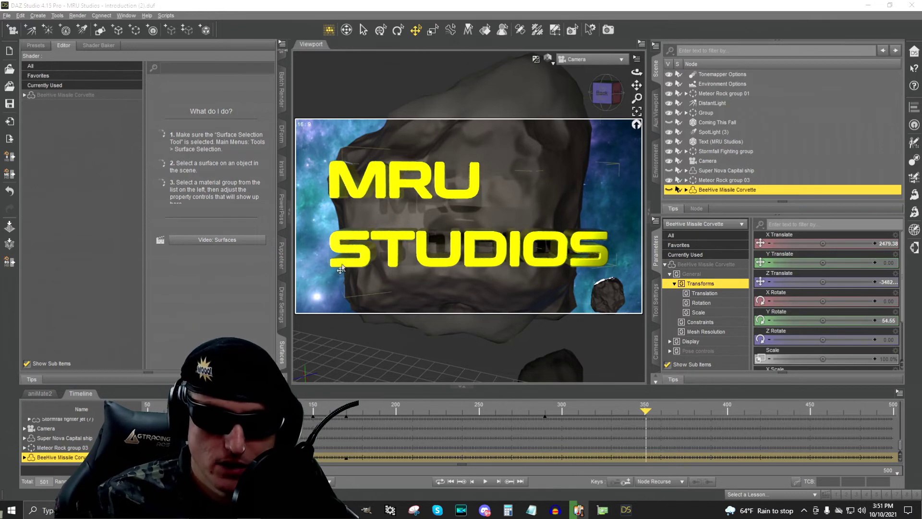
Select the MRU Studios text in the scene and its Material.002 surface.
left_click(478, 180)
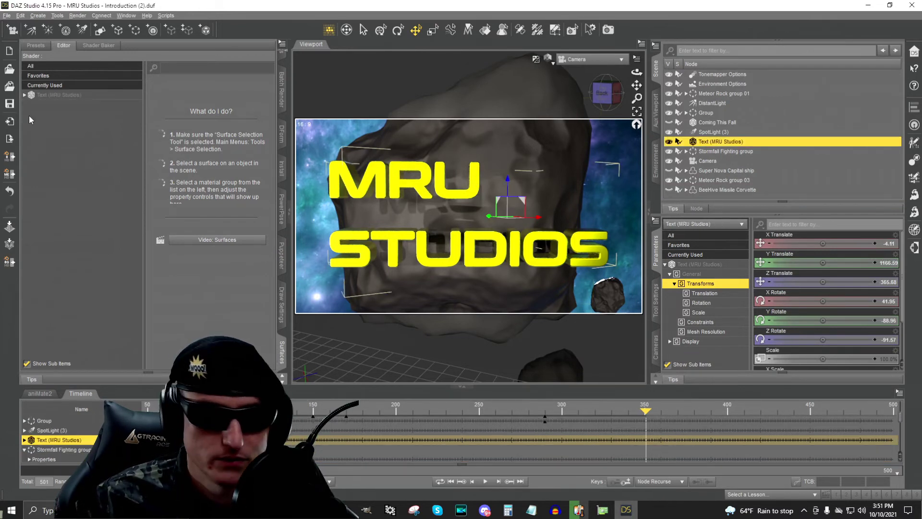
left_click(24, 95)
left_click(52, 104)
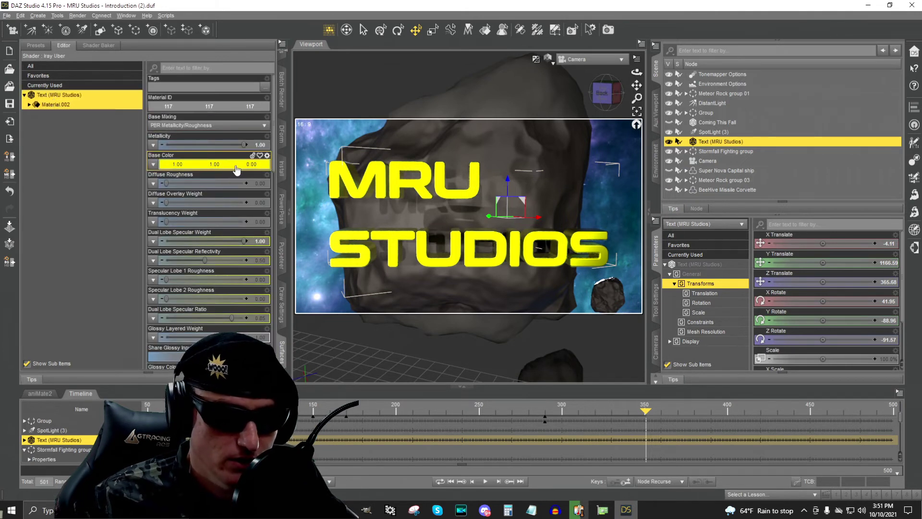
Browse the Solid Colors presets of the Iray Super Shaders and preview the yellow fluorescent color shader.
left_click(35, 45)
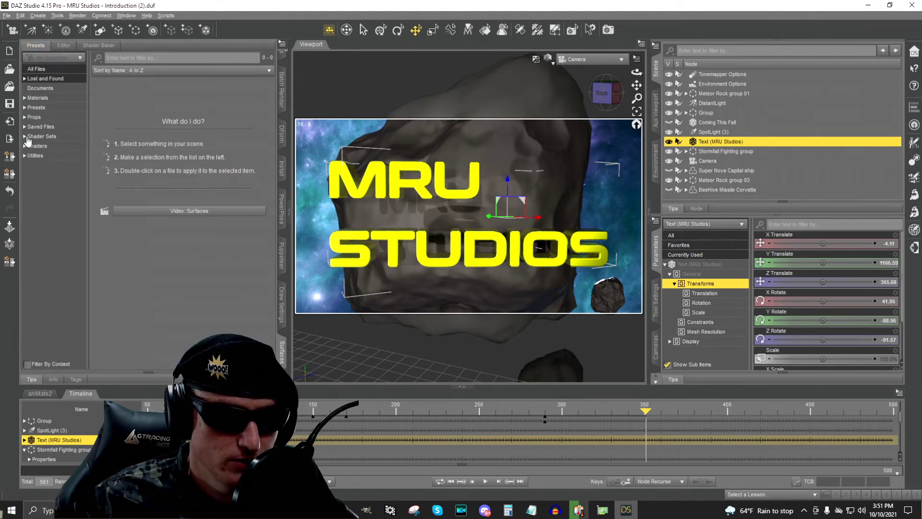
left_click(25, 137)
left_click(30, 146)
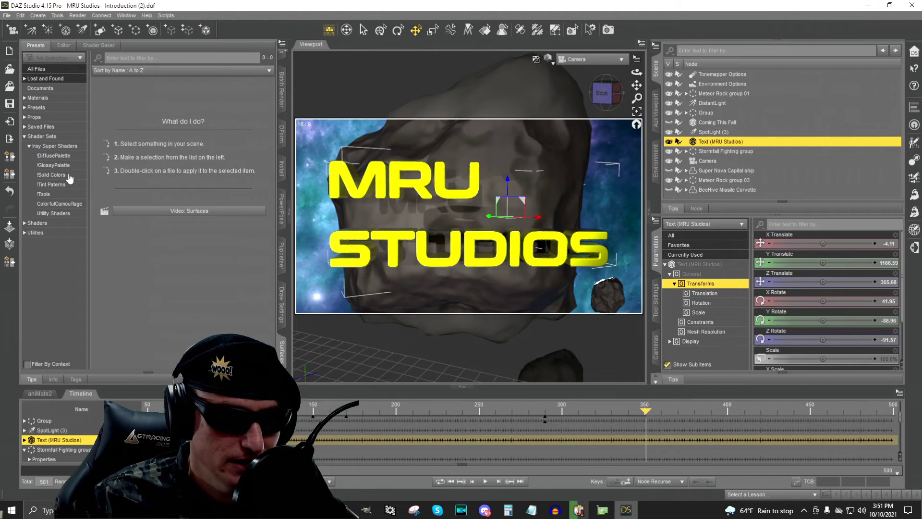
left_click(54, 175)
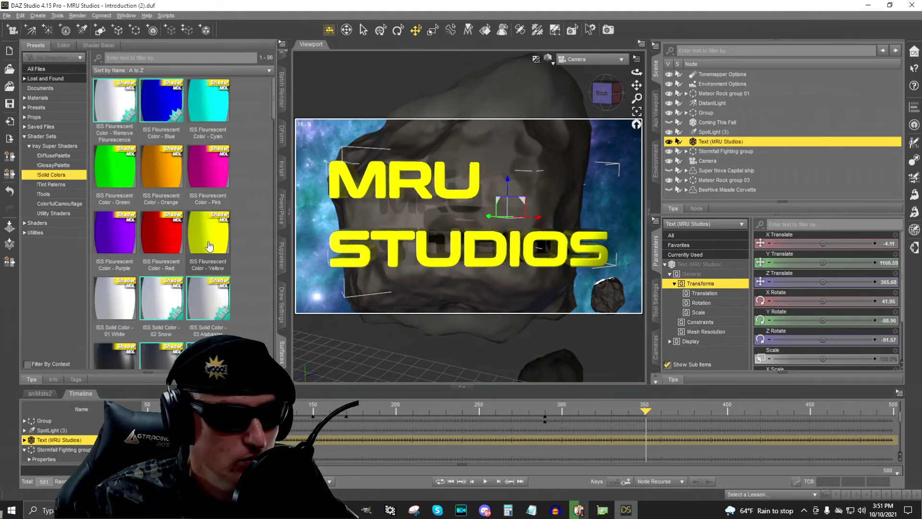
mouse_move(209, 246)
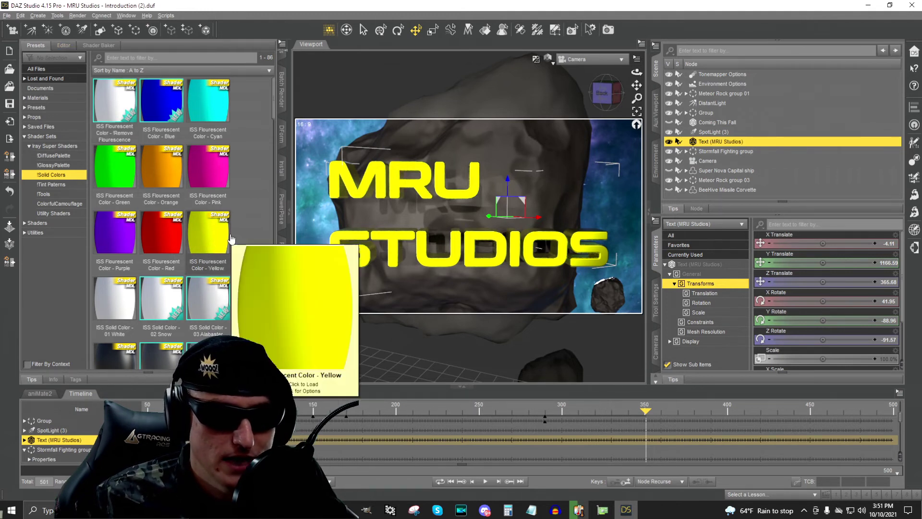
Examine the text surface's Metallicity, Base Color, Dual Lobe Specular, Glossy Reflectivity and Glossy Roughness settings.
left_click(67, 46)
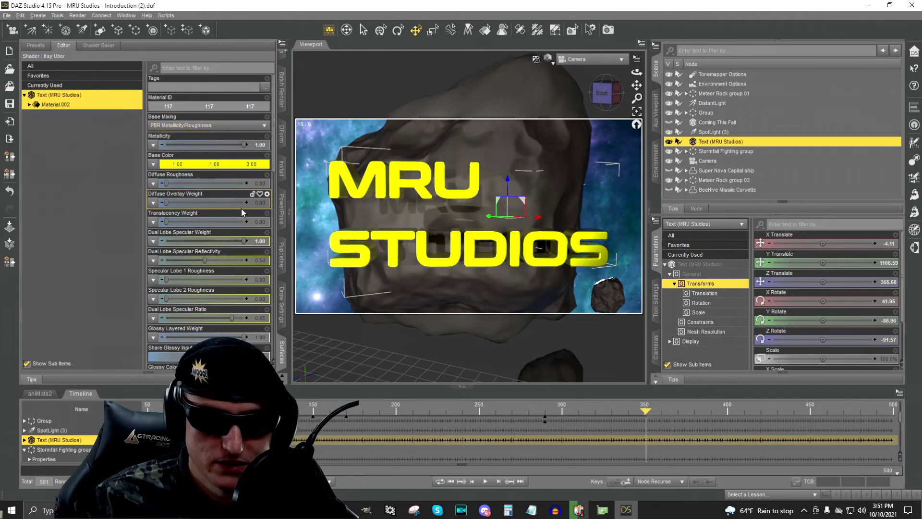
scroll(204, 243, "down", 3)
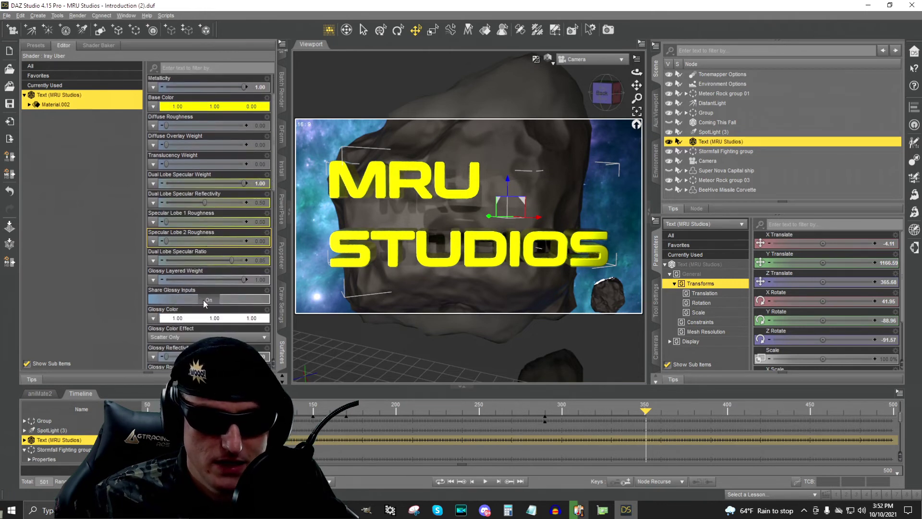
scroll(199, 212, "up", 3)
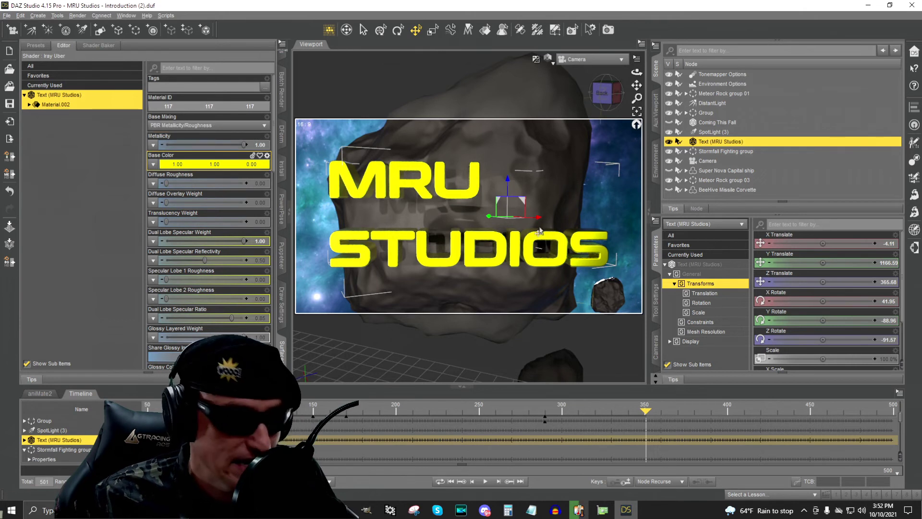
scroll(275, 328, "down", 6)
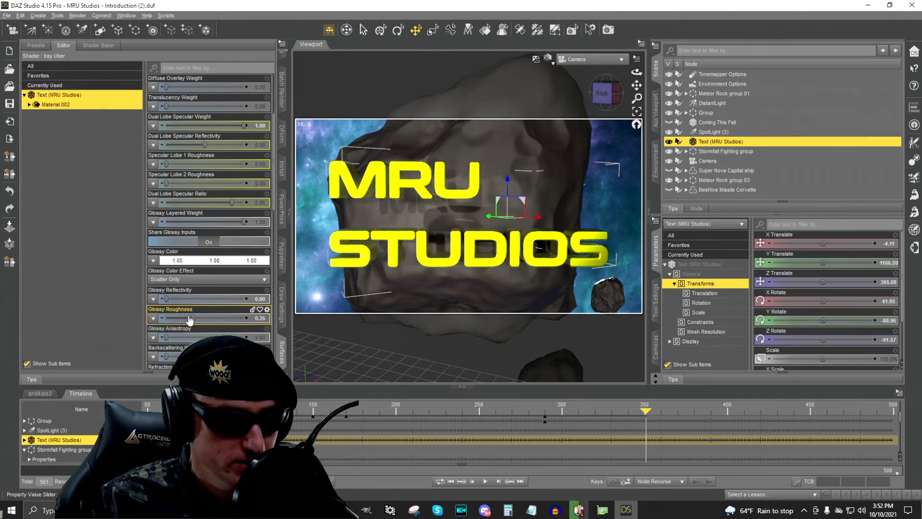
mouse_move(176, 312)
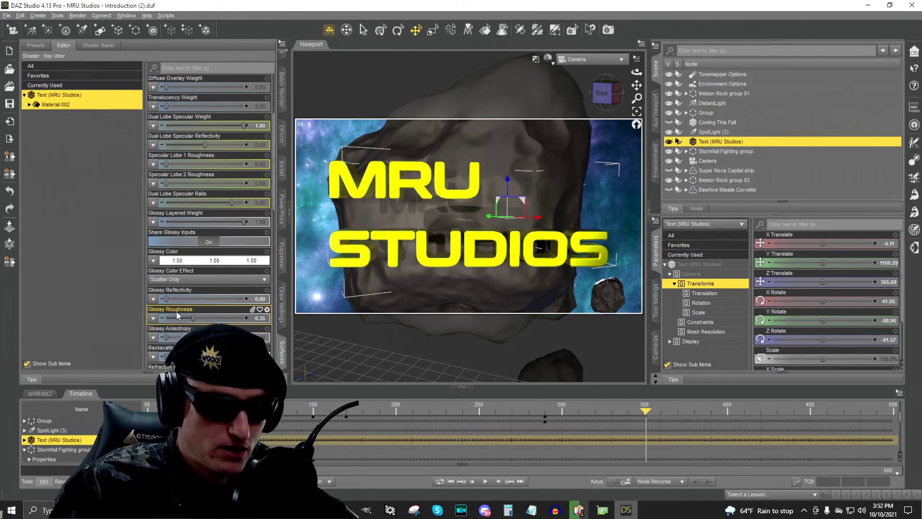
scroll(212, 134, "up", 5)
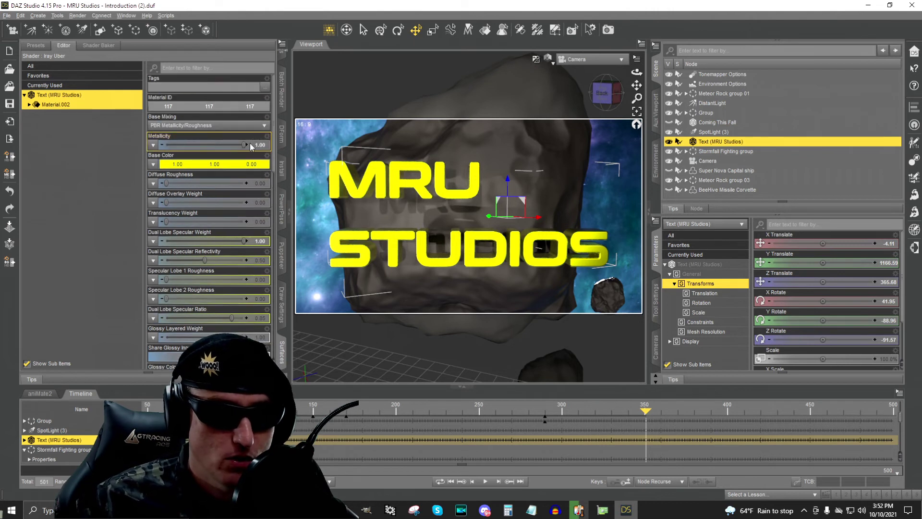
scroll(222, 263, "down", 3)
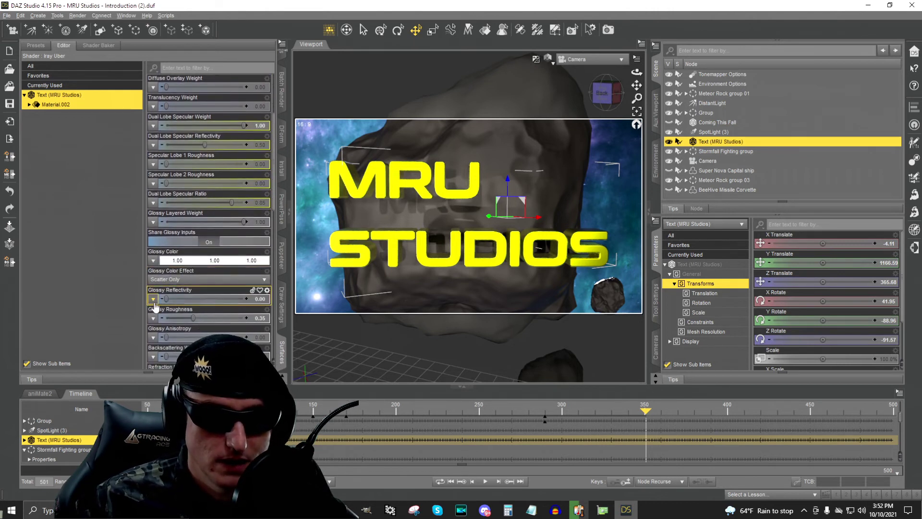
scroll(172, 188, "up", 3)
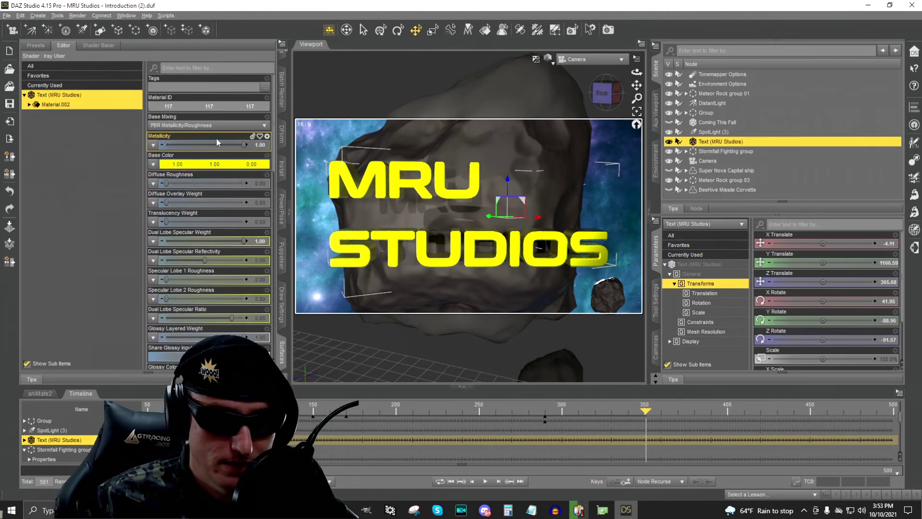
Set the text surface's Glossy Roughness to 0.25 and lower it further to 0.00.
scroll(212, 306, "down", 3)
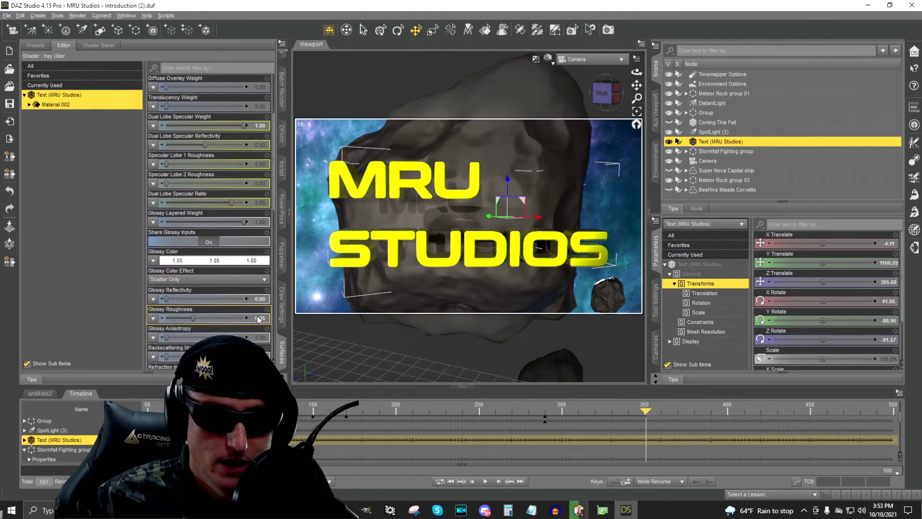
left_click(259, 319)
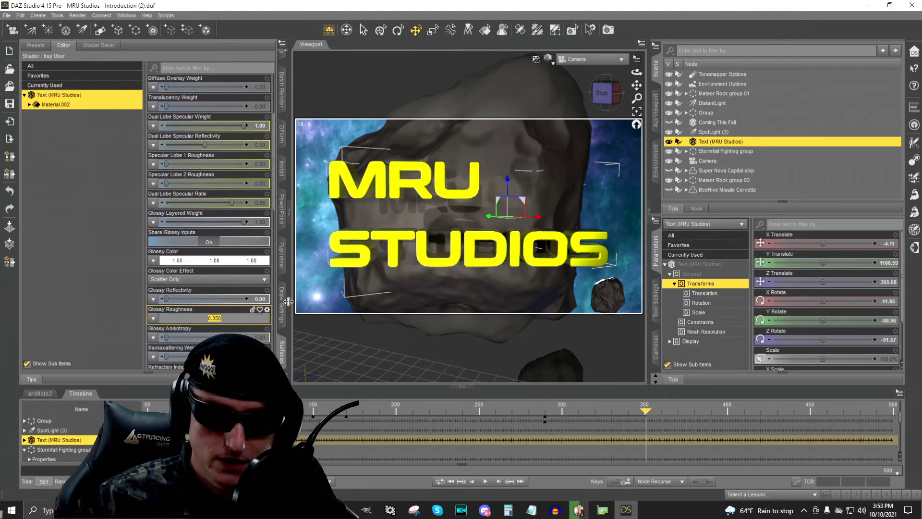
type("0.25")
key("Return")
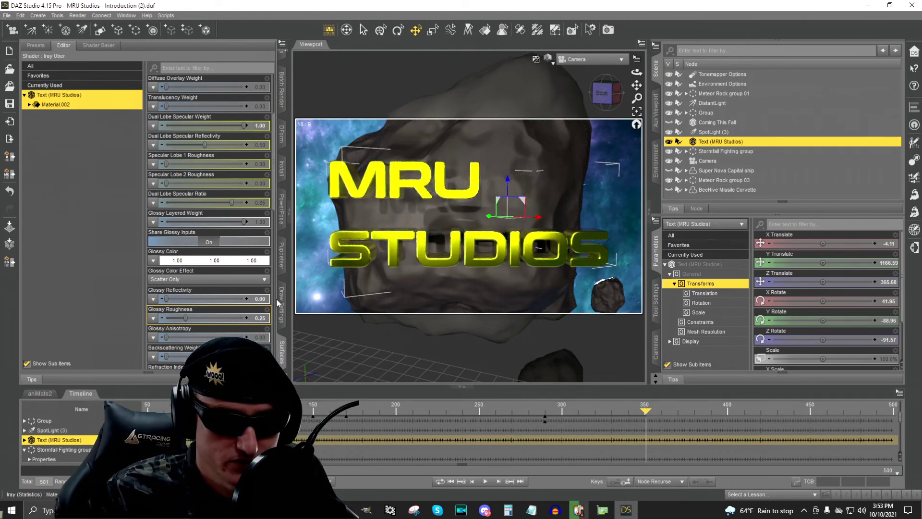
left_click_drag(186, 318, 123, 316)
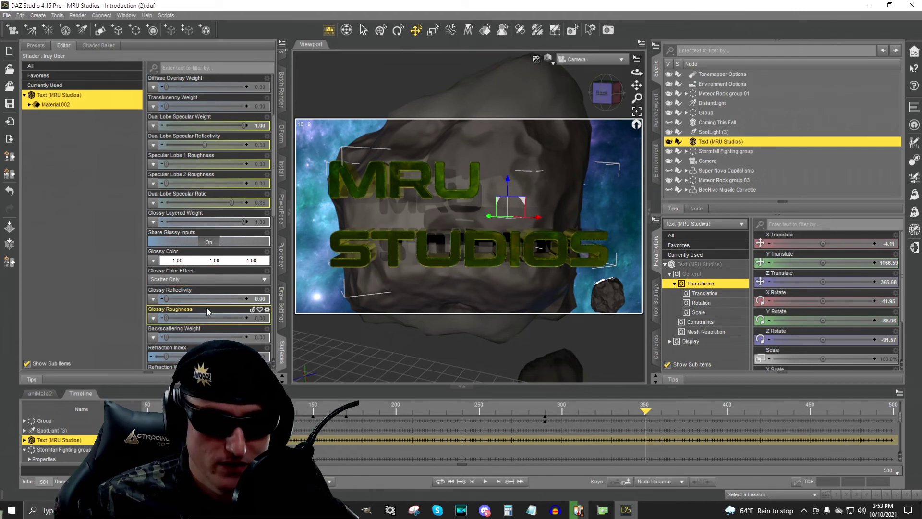
left_click(264, 299)
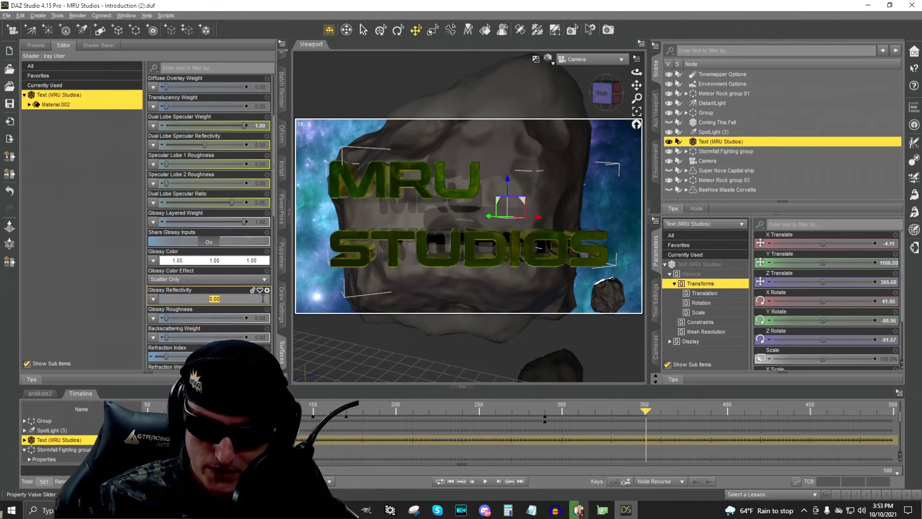
key("Return")
key("ctrl+z")
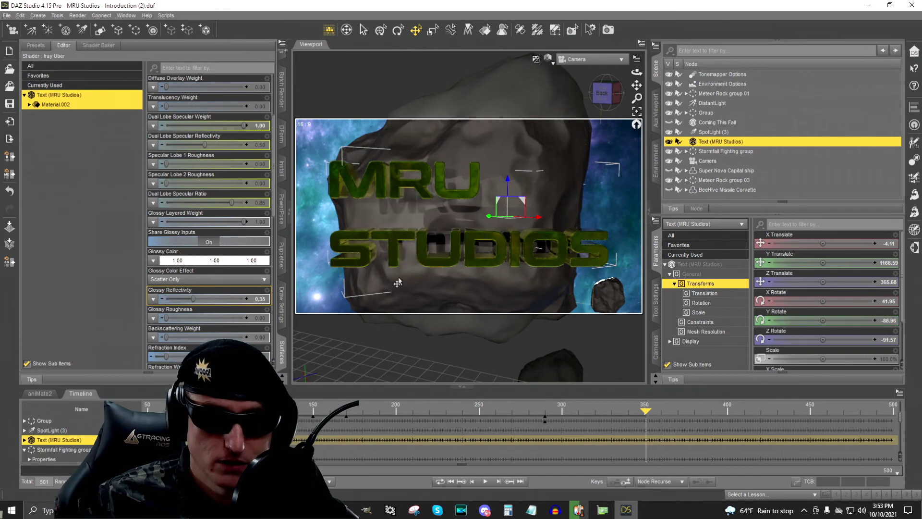
Set the text surface's Glossy Roughness to 0.35.
left_click(260, 318)
type("0.35")
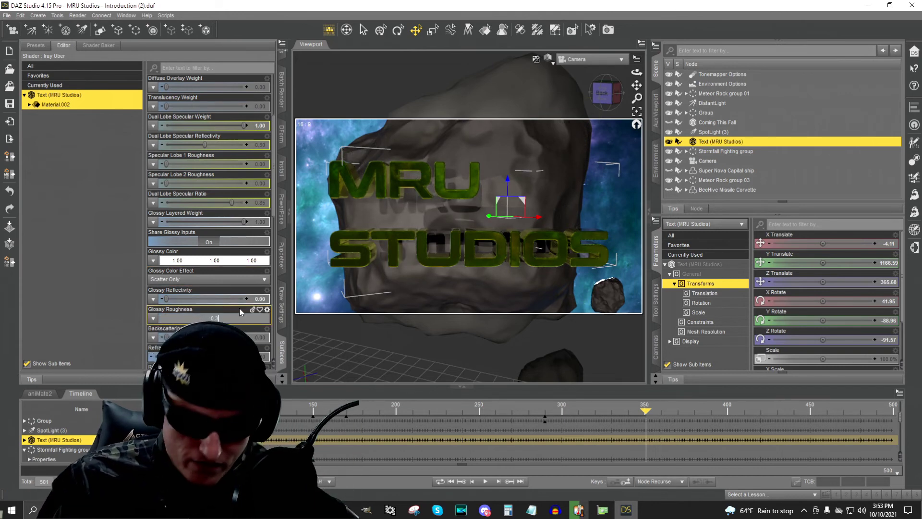
key("Return")
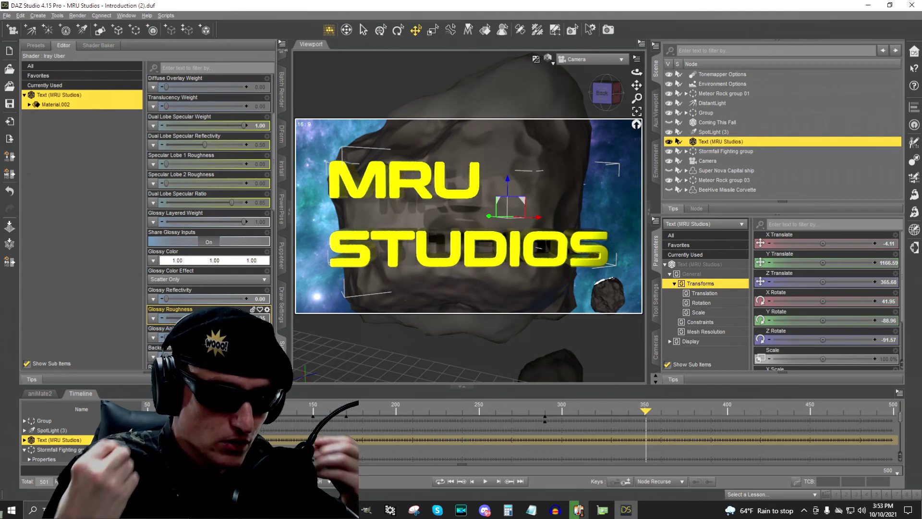
Review the text surface's Base Color and Metallicity, and its Emission Color, Cutout Opacity, displacement and tiling settings.
scroll(207, 157, "up", 3)
scroll(207, 156, "up", 3)
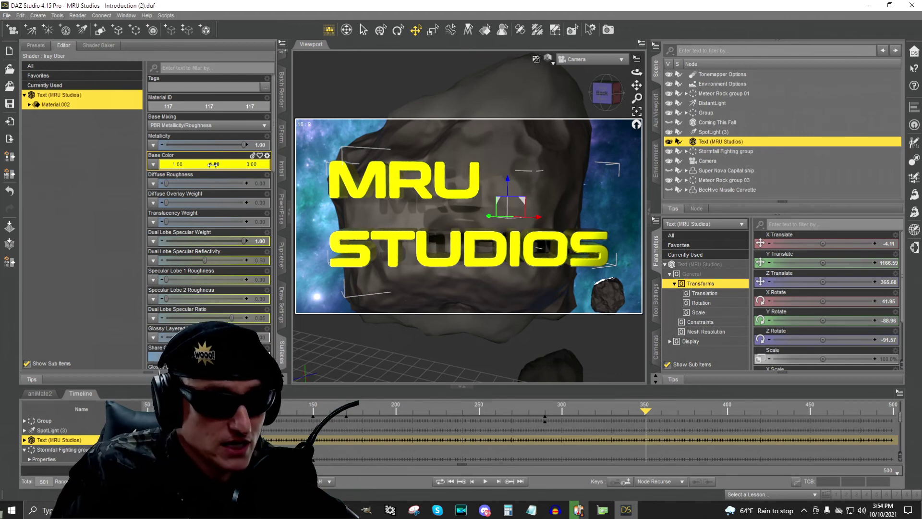
scroll(211, 192, "down", 15)
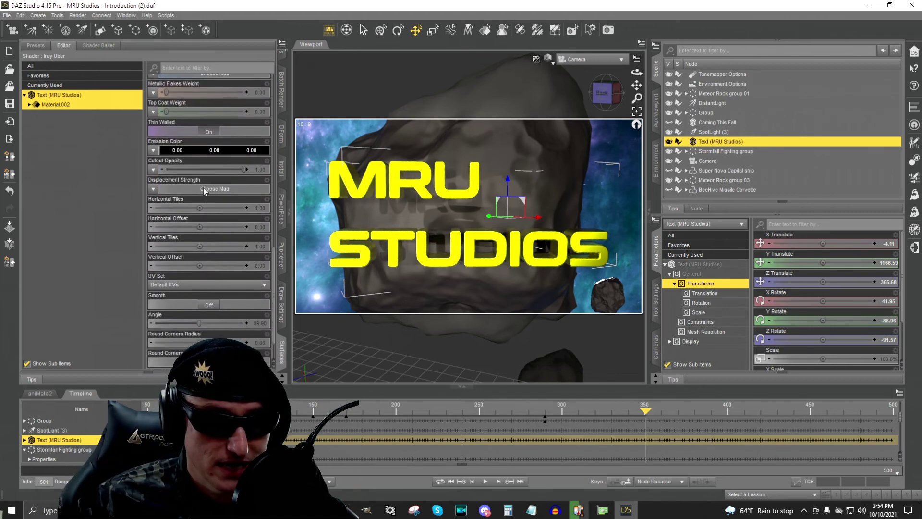
scroll(210, 208, "up", 15)
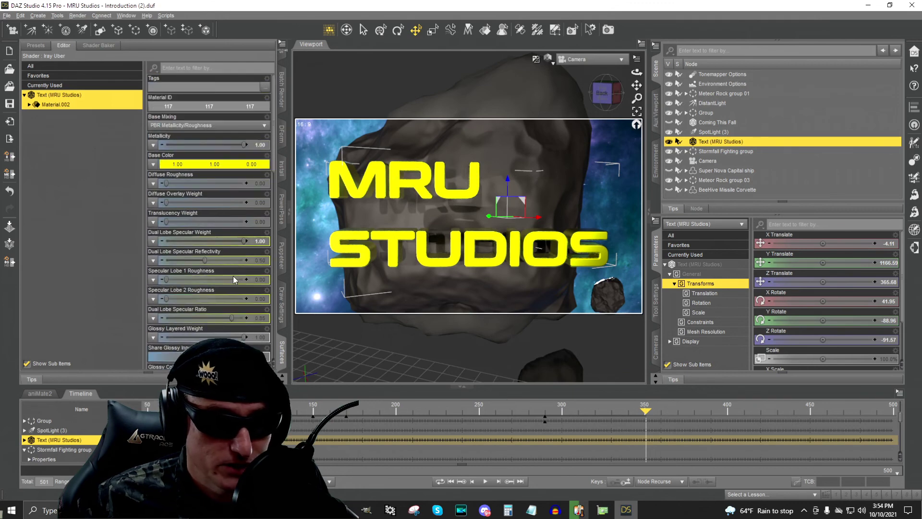